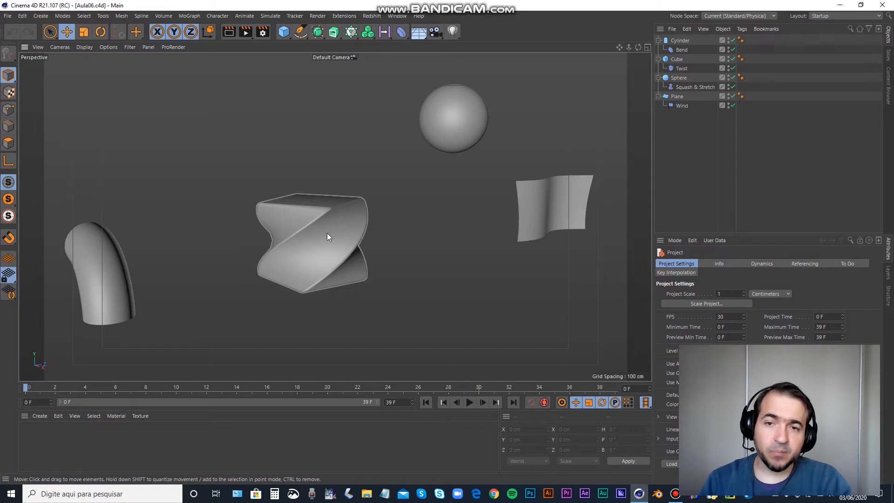
# - Play the animation of the four deformed objects and stop it
pyautogui.click(469, 402)
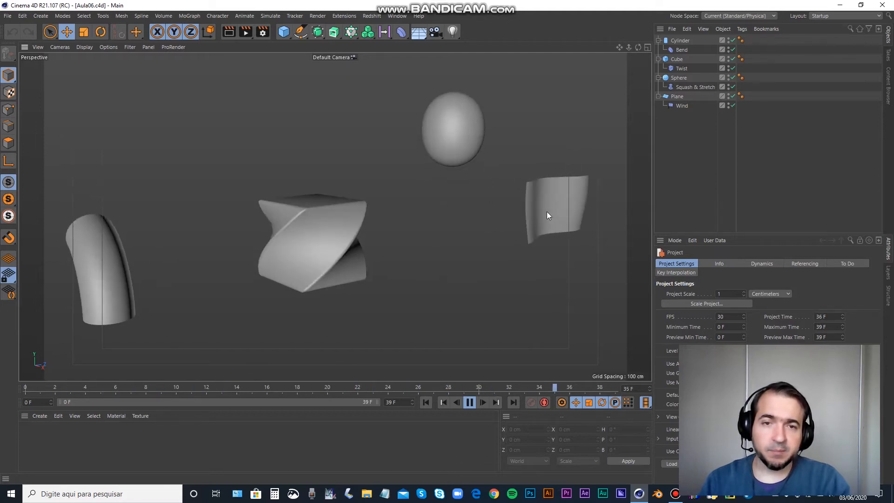
pyautogui.click(470, 401)
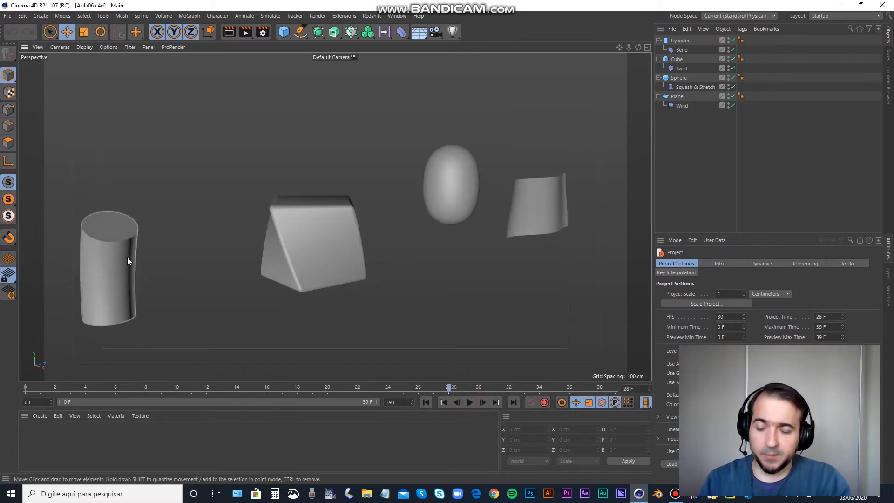
# - Create a new empty project and show the grid in the perspective viewport
pyautogui.hotkey('ctrl', 'n')
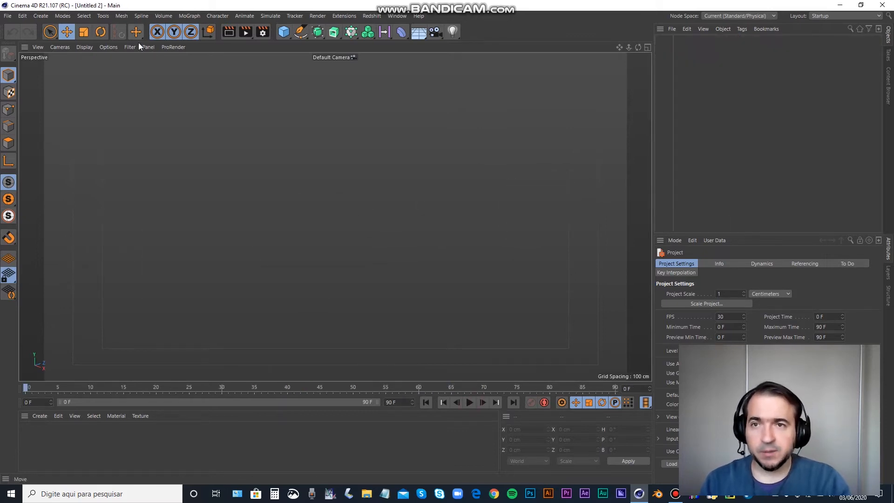
pyautogui.click(111, 47)
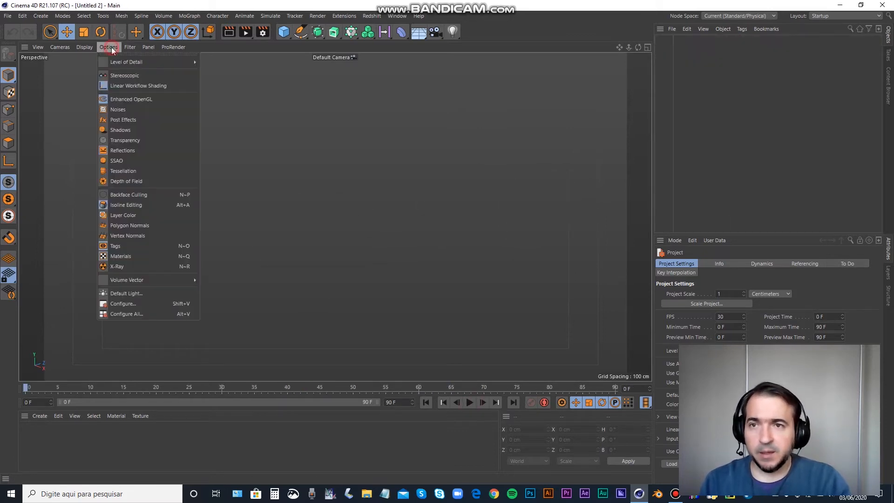
pyautogui.click(125, 129)
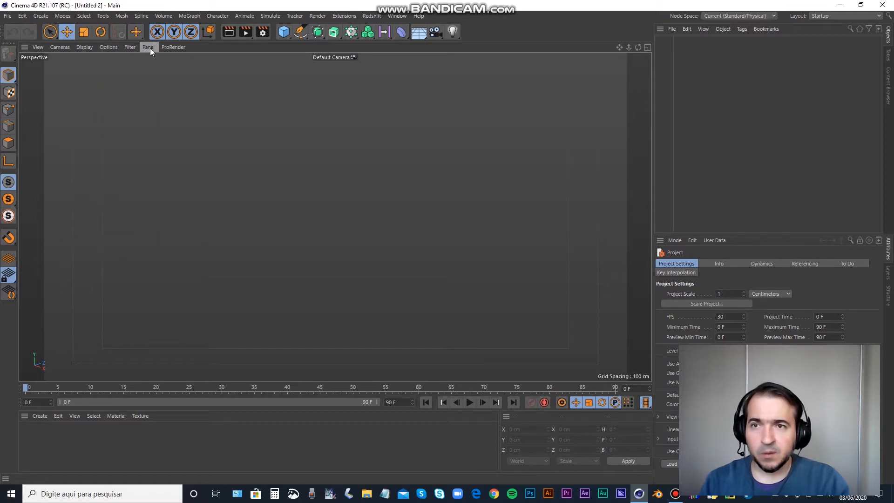
pyautogui.click(126, 47)
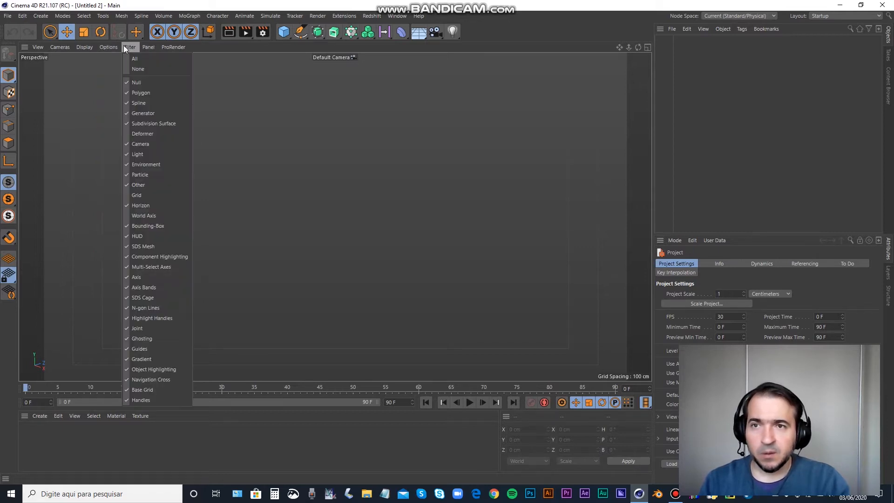
pyautogui.click(158, 196)
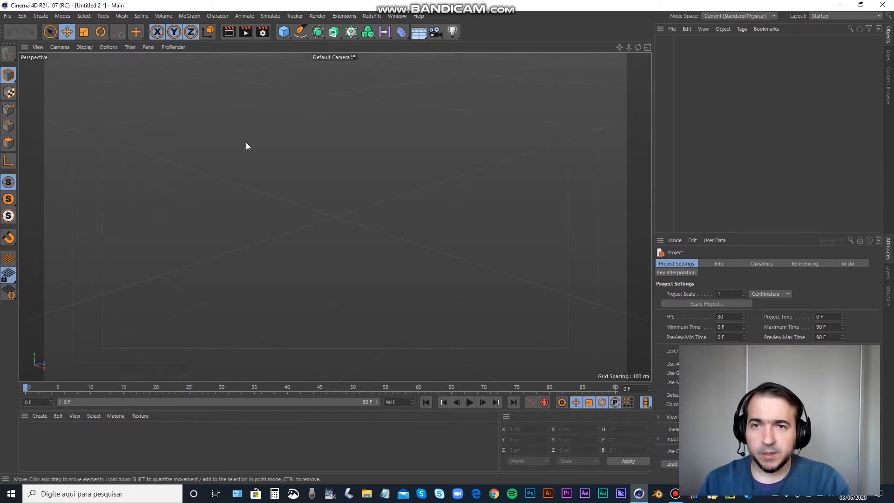
# - Add a cylinder primitive to the scene, undoing the mistakenly added cube
pyautogui.click(282, 32)
pyautogui.hotkey('ctrl', 'z')
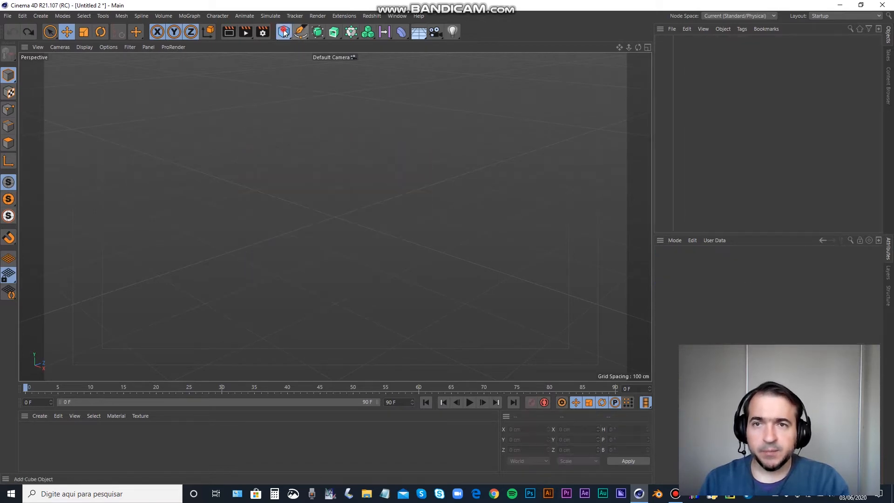
pyautogui.click(285, 32)
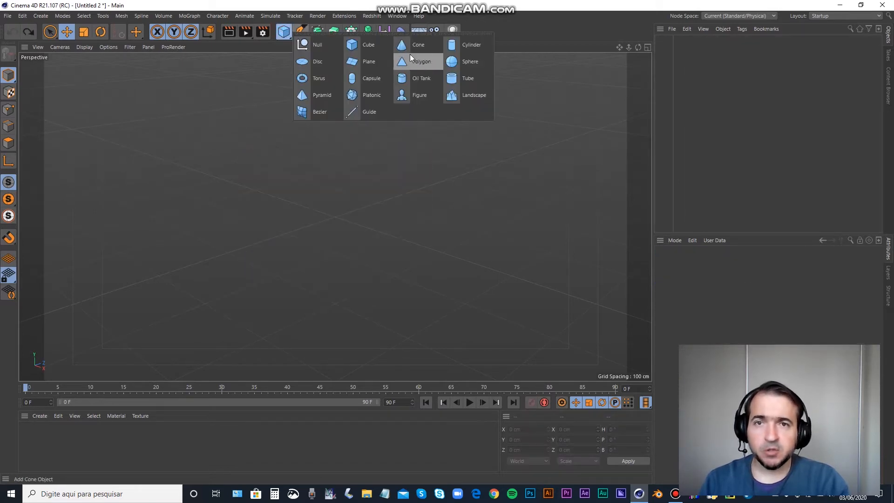
pyautogui.click(470, 46)
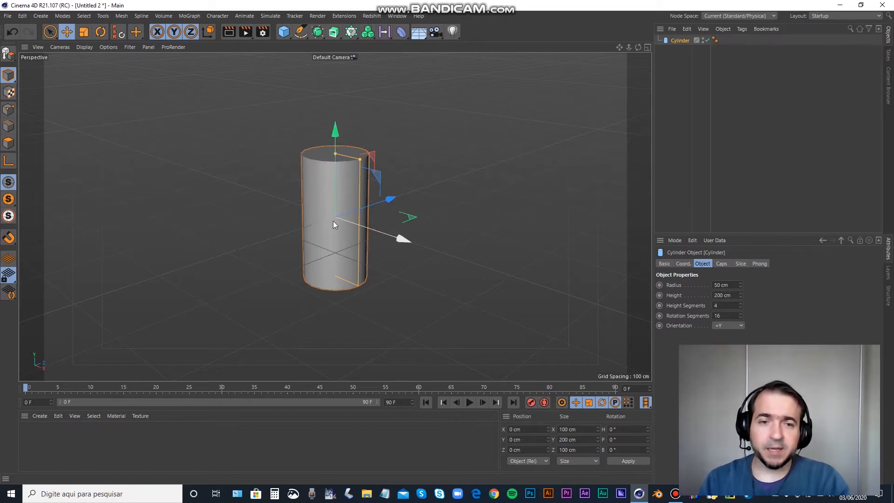
# - Try adding a separate Bend deformer and nesting it under the cylinder, undoing both actions
pyautogui.click(402, 35)
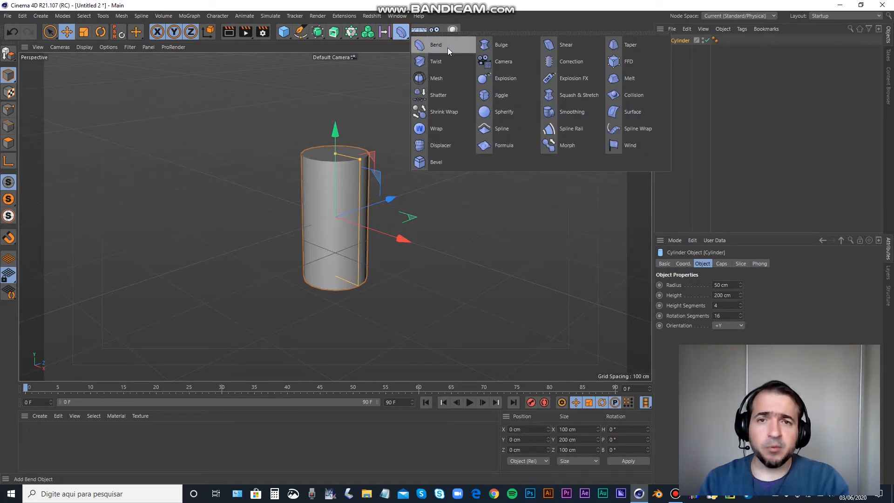
pyautogui.click(466, 16)
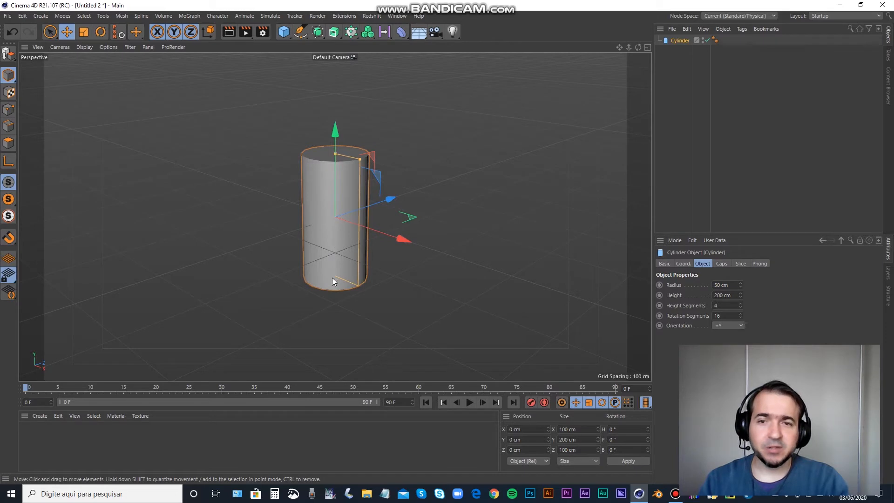
pyautogui.click(401, 33)
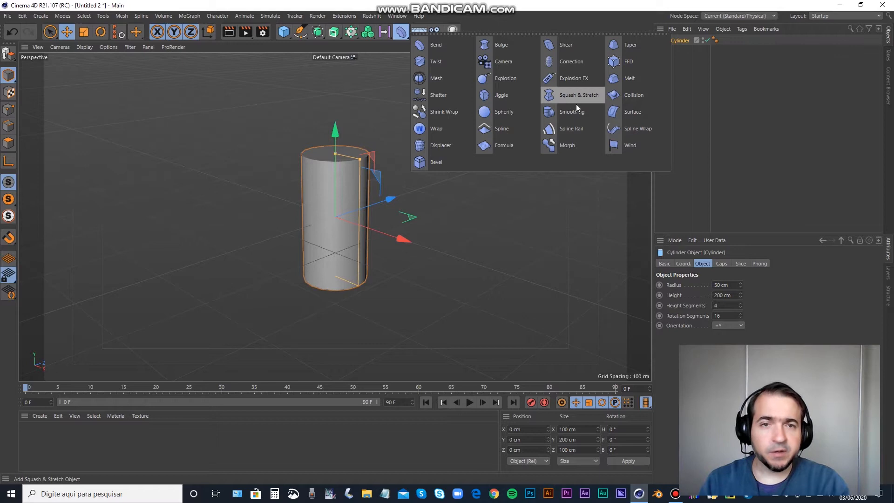
pyautogui.click(434, 44)
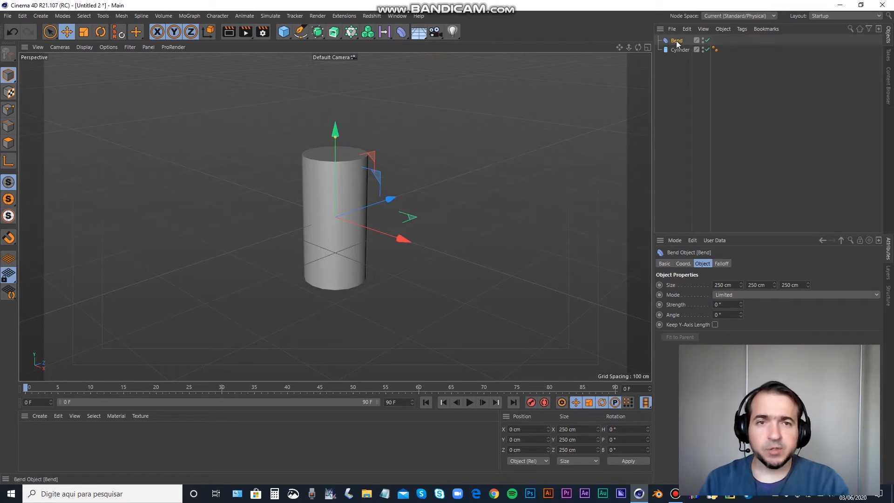
pyautogui.moveTo(676, 41); pyautogui.dragTo(682, 52)
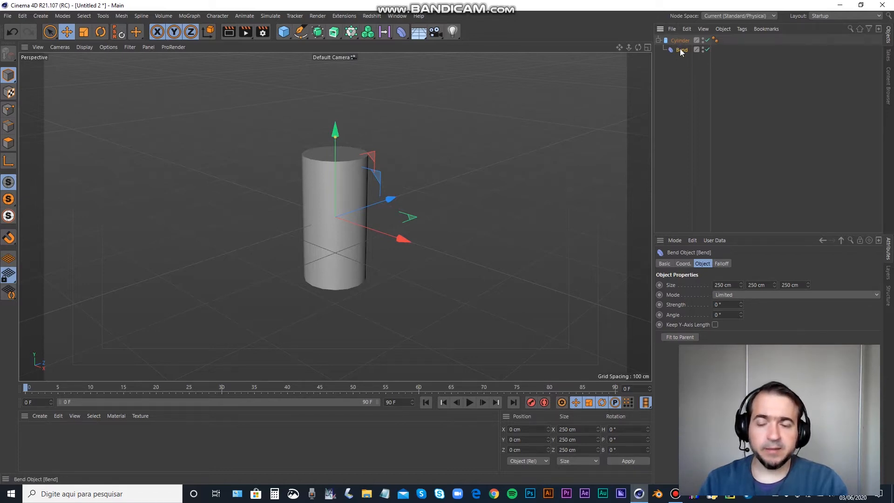
pyautogui.hotkey('ctrl', 'z')
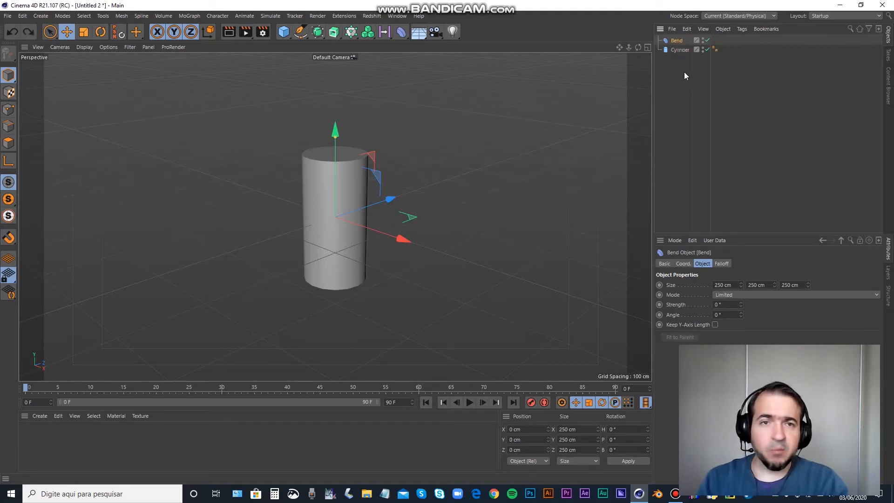
pyautogui.hotkey('ctrl', 'z')
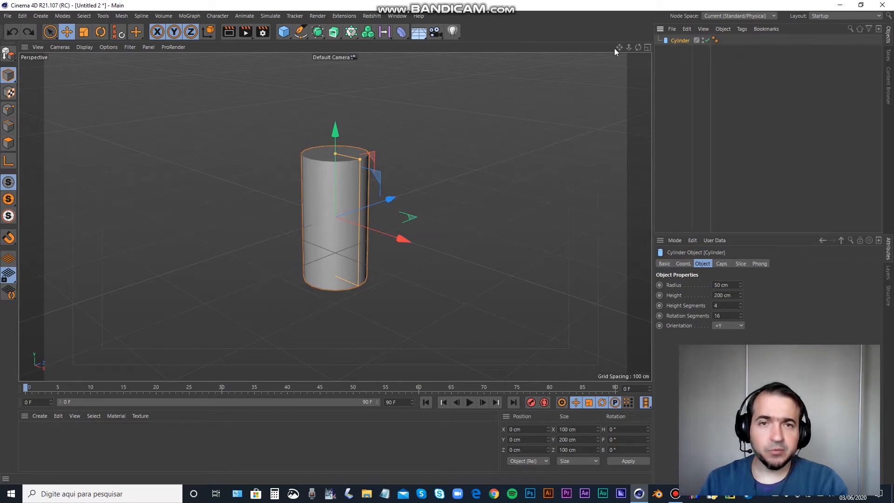
# - Try creating the Bend deformer directly as the cylinder's child and as its parent, undoing each one
pyautogui.click(401, 36)
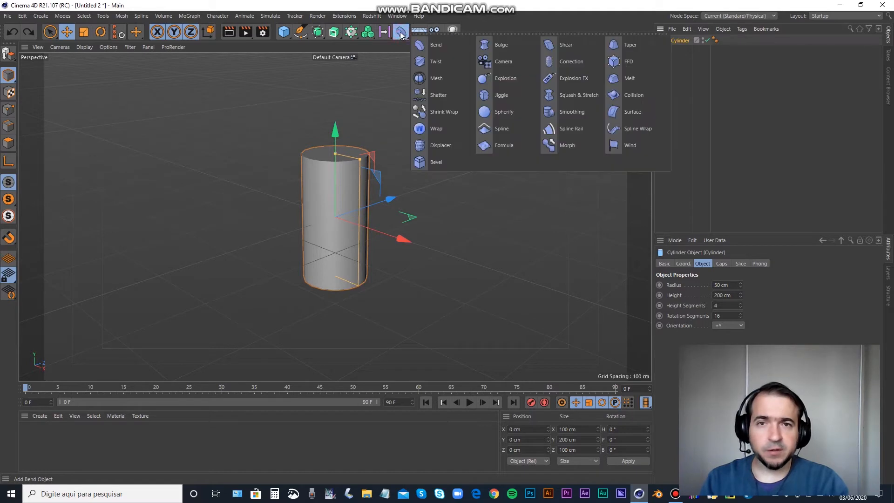
pyautogui.keyDown('shift'); pyautogui.click(426, 47); pyautogui.keyUp('shift')
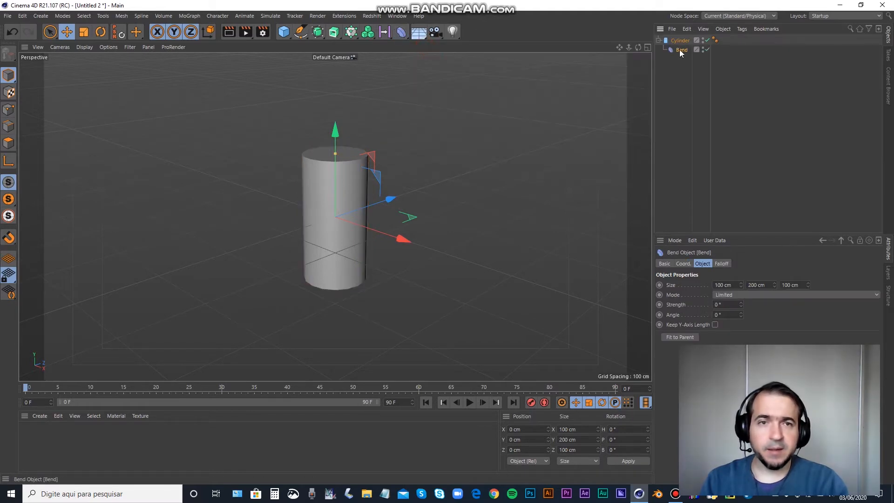
pyautogui.hotkey('ctrl', 'z')
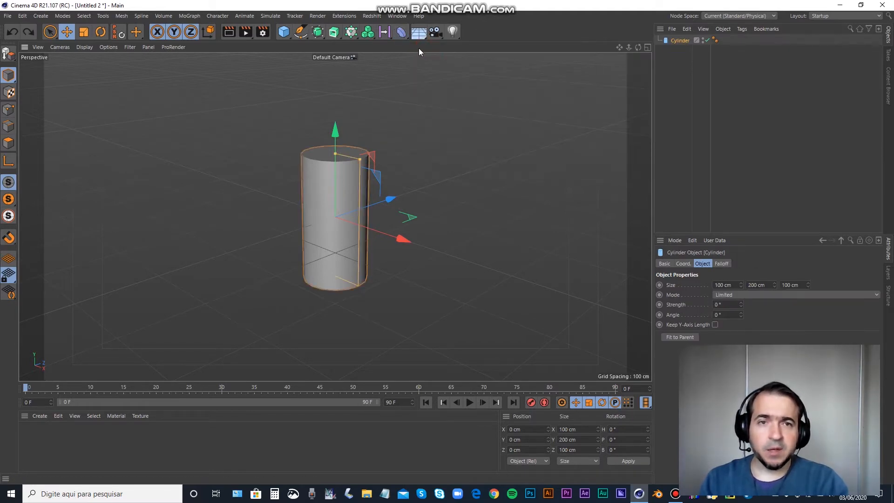
pyautogui.keyDown('alt'); pyautogui.click(404, 32); pyautogui.keyUp('alt')
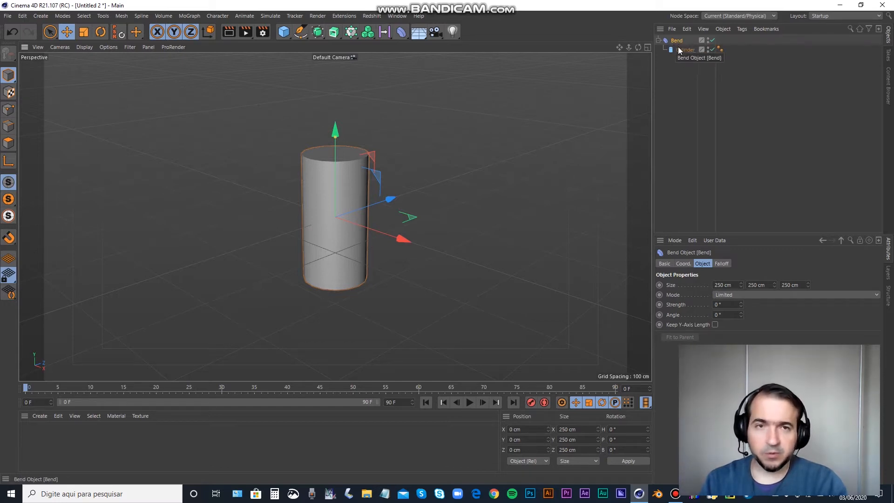
pyautogui.hotkey('ctrl', 'z')
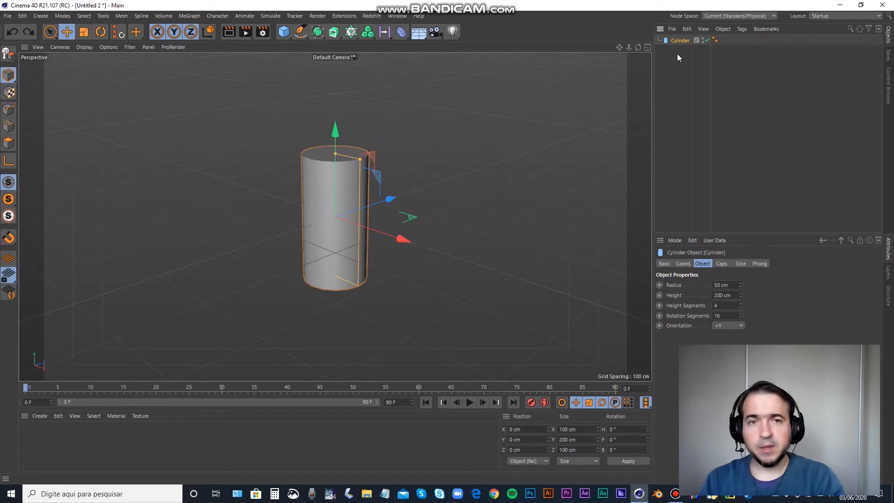
# - Create a Bend deformer as the cylinder's child and enable the display of deformers in the viewport
pyautogui.keyDown('shift'); pyautogui.click(401, 31); pyautogui.keyUp('shift')
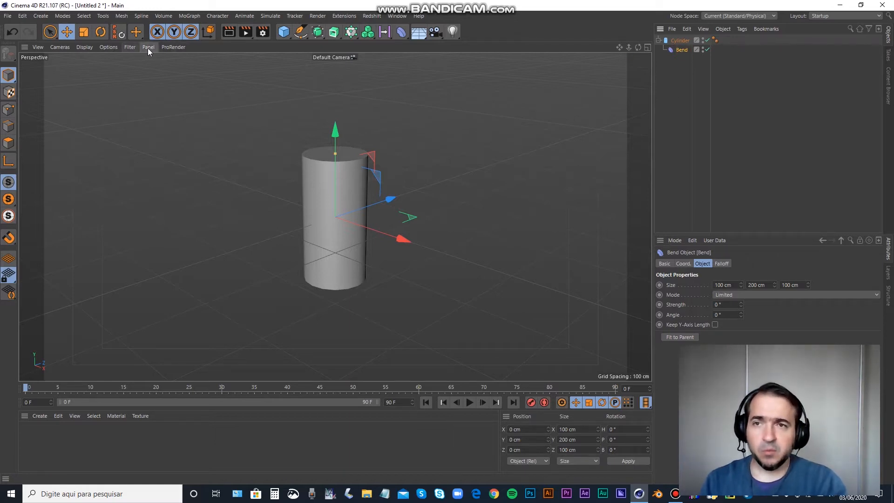
pyautogui.click(130, 47)
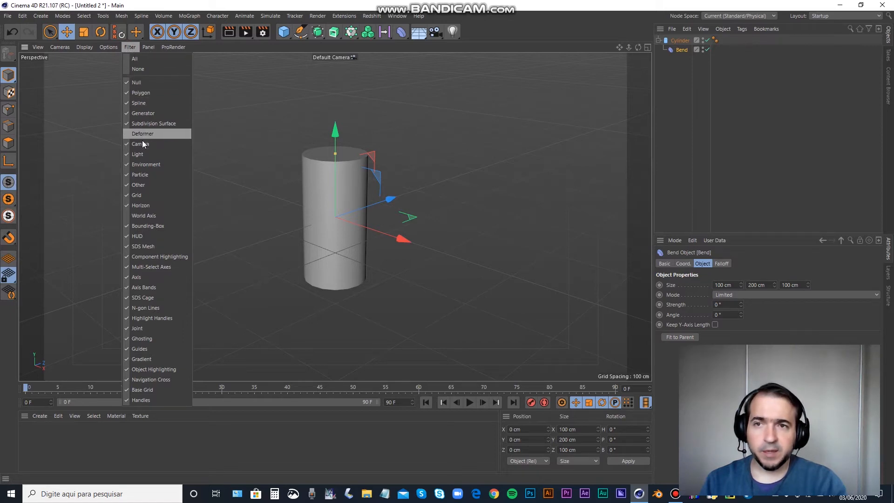
pyautogui.click(143, 196)
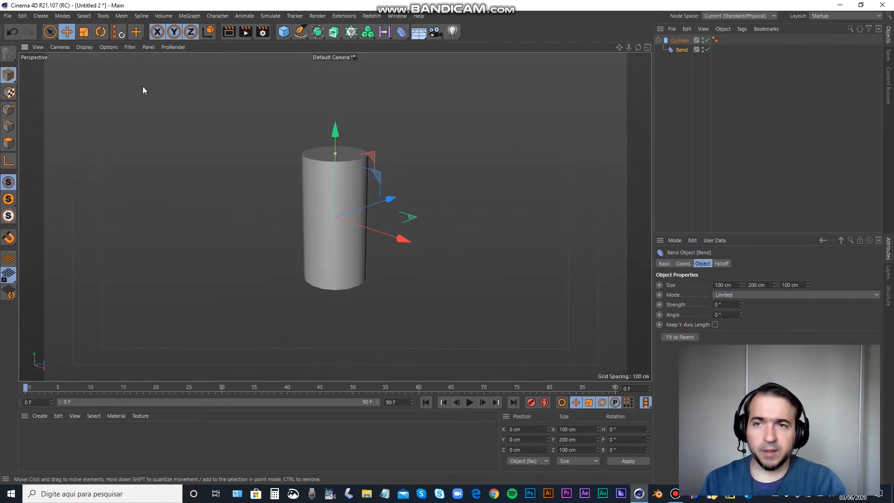
pyautogui.click(127, 48)
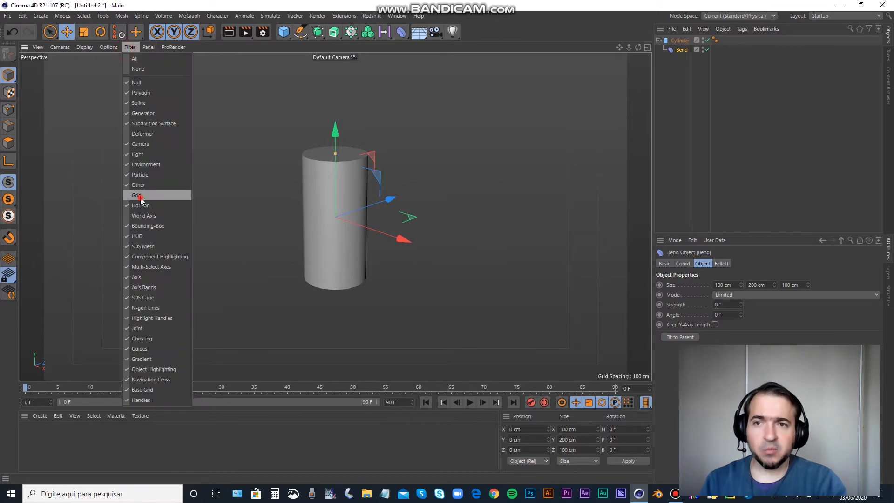
pyautogui.click(140, 196)
pyautogui.click(130, 47)
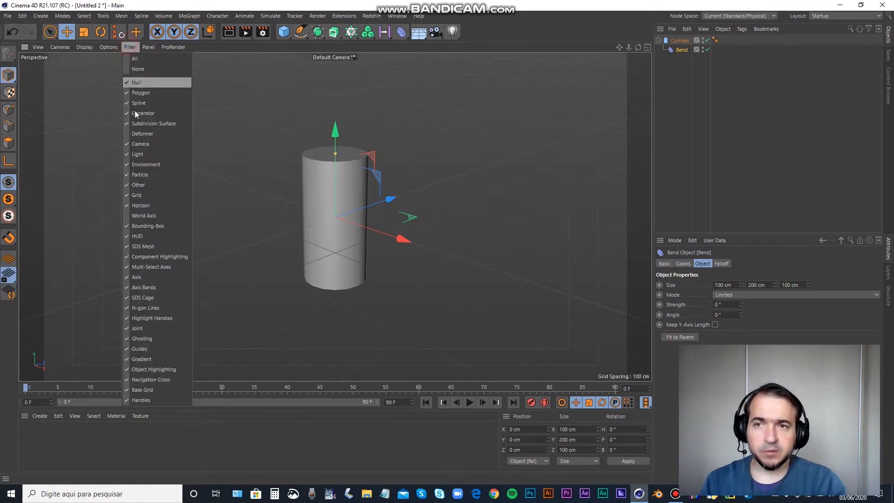
pyautogui.click(140, 134)
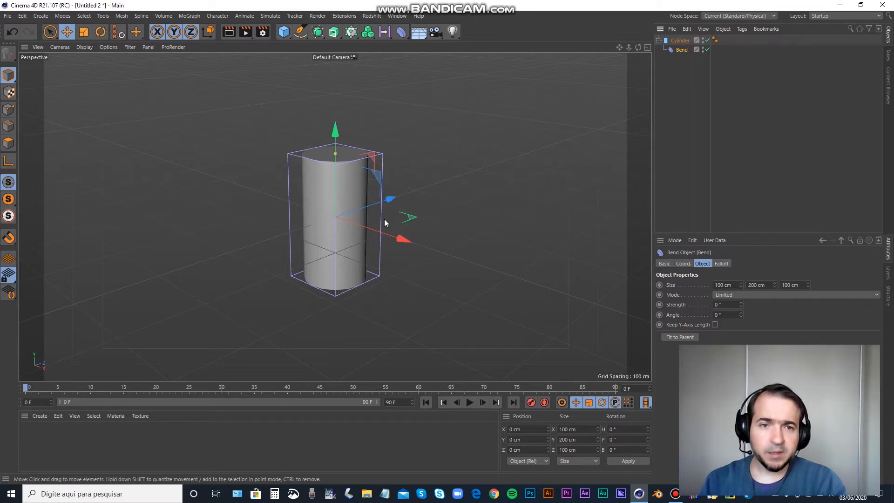
# - Delete the nested Bend, try an unparented Bend to check its three size values, and delete it too
pyautogui.hotkey('ctrl', 'z')
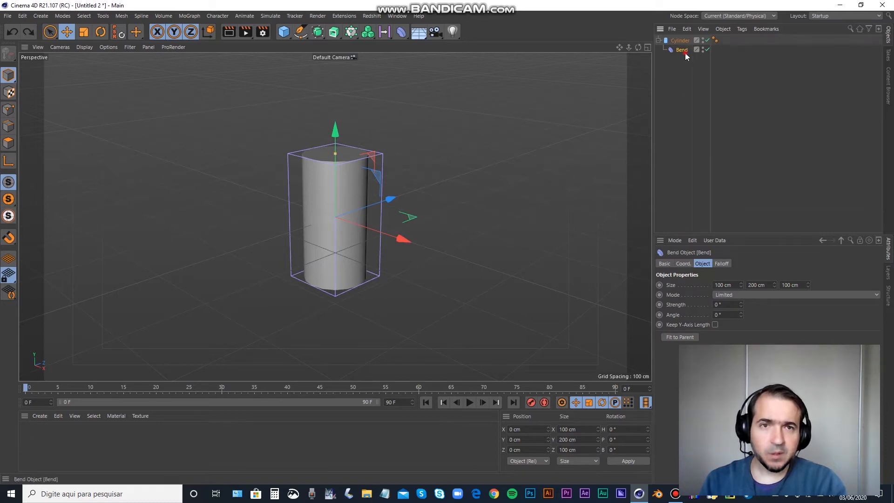
pyautogui.press('Delete')
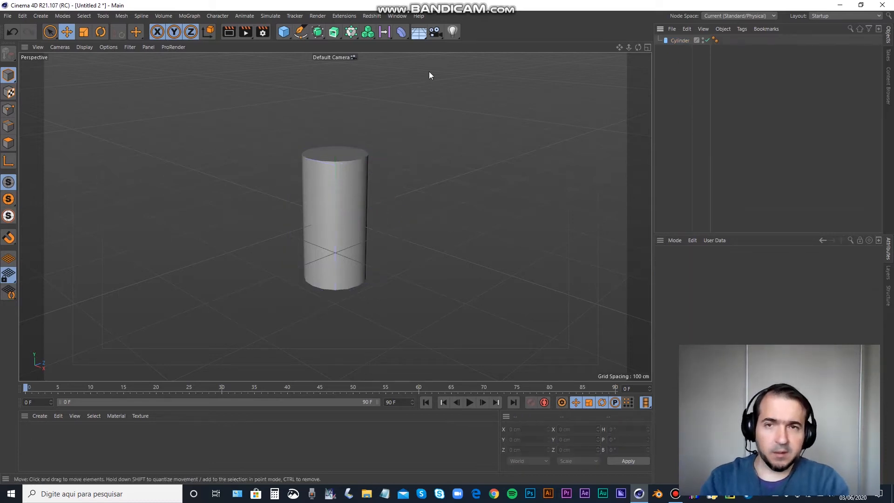
pyautogui.click(401, 31)
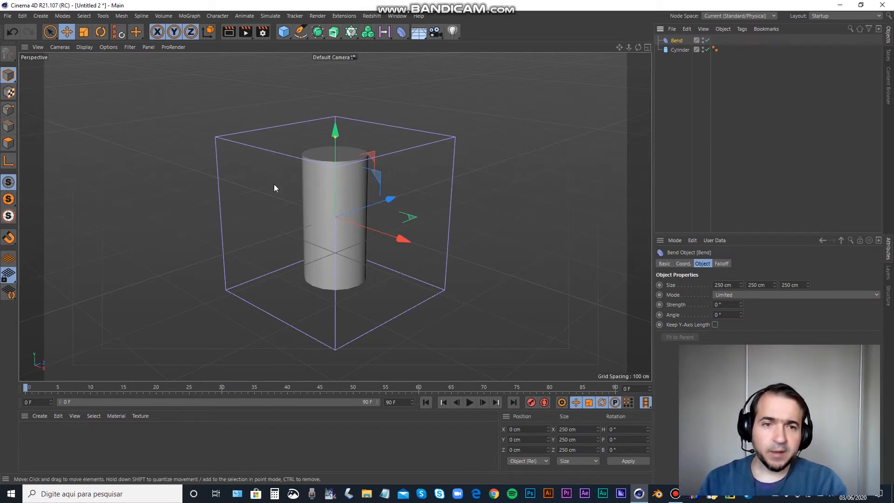
pyautogui.click(735, 284)
pyautogui.press('Tab')
pyautogui.click(798, 284)
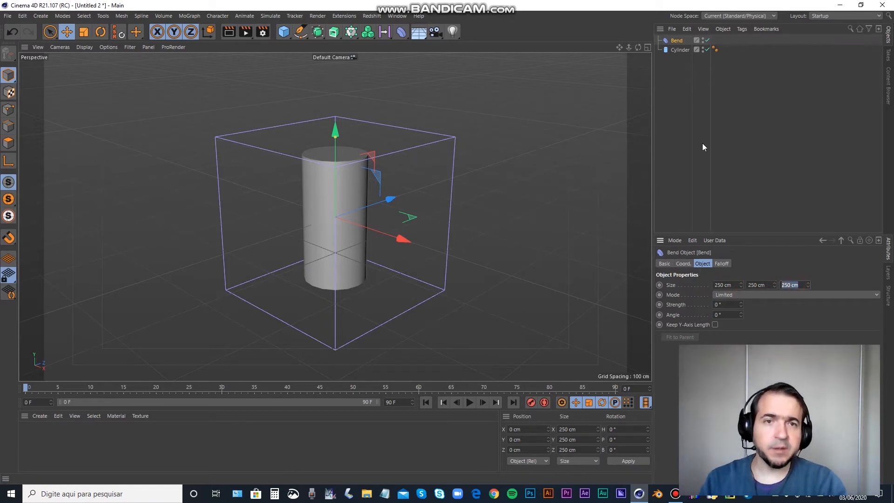
pyautogui.press('Delete')
# - Create a Bend deformer directly as the cylinder's child, undoing the unparented one added first
pyautogui.click(682, 41)
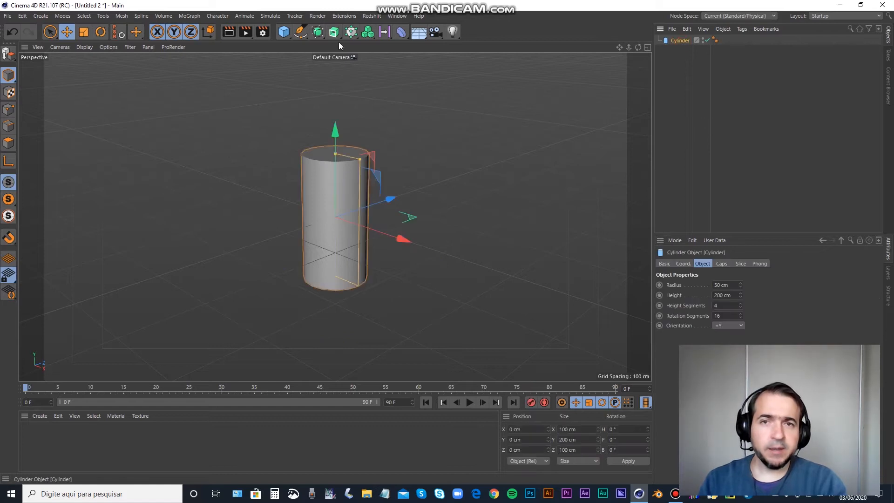
pyautogui.click(405, 33)
pyautogui.hotkey('ctrl', 'z')
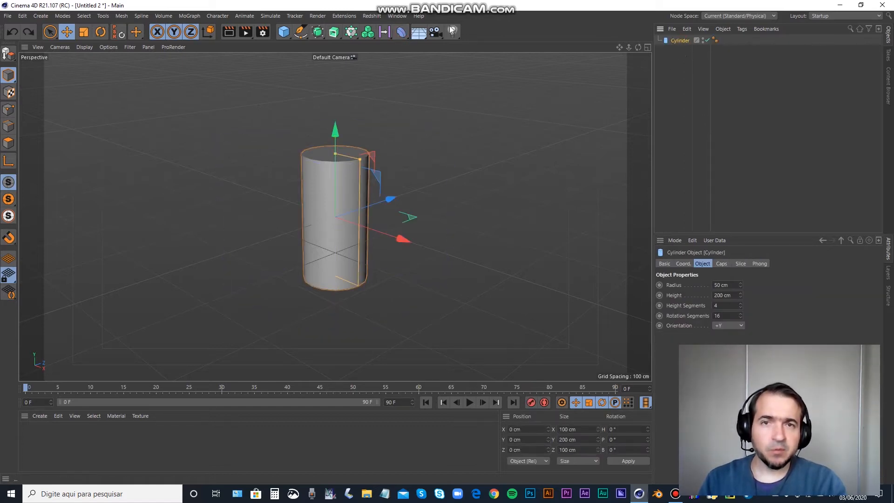
pyautogui.keyDown('shift'); pyautogui.click(401, 31); pyautogui.keyUp('shift')
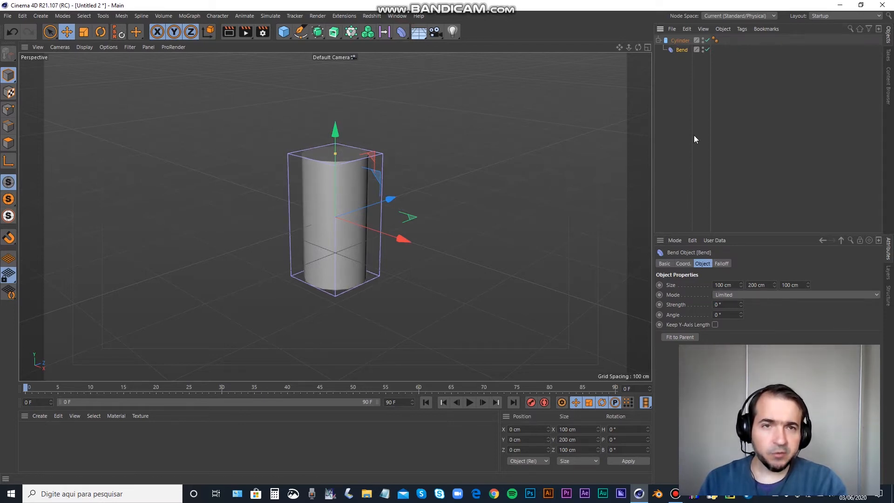
# - Try a different radius on the cylinder, undo it, and reselect the Bend deformer
pyautogui.click(679, 40)
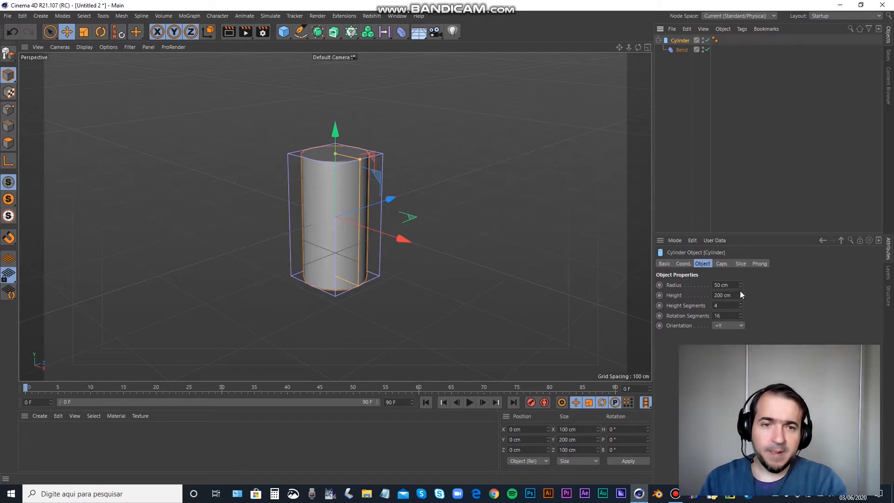
pyautogui.moveTo(740, 283)
pyautogui.mouseDown()
pyautogui.moveTo(778, 283)
pyautogui.moveTo(742, 289)
pyautogui.mouseUp()
pyautogui.hotkey('ctrl', 'z')
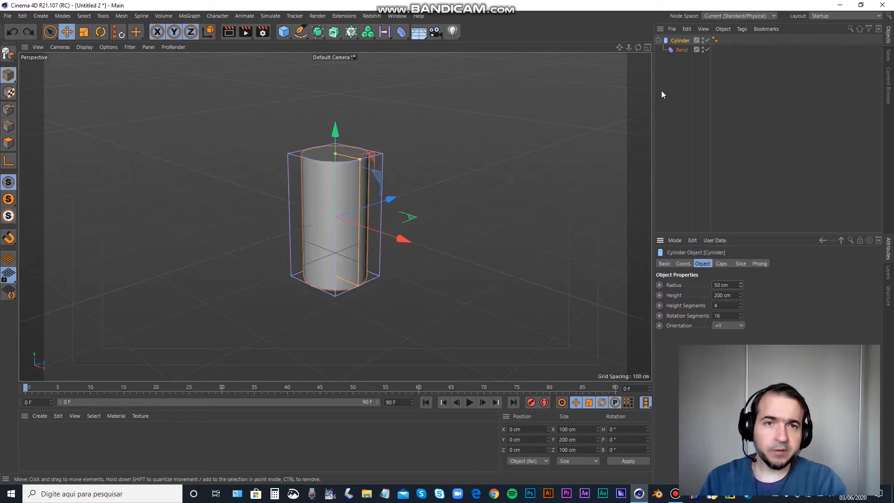
pyautogui.click(683, 49)
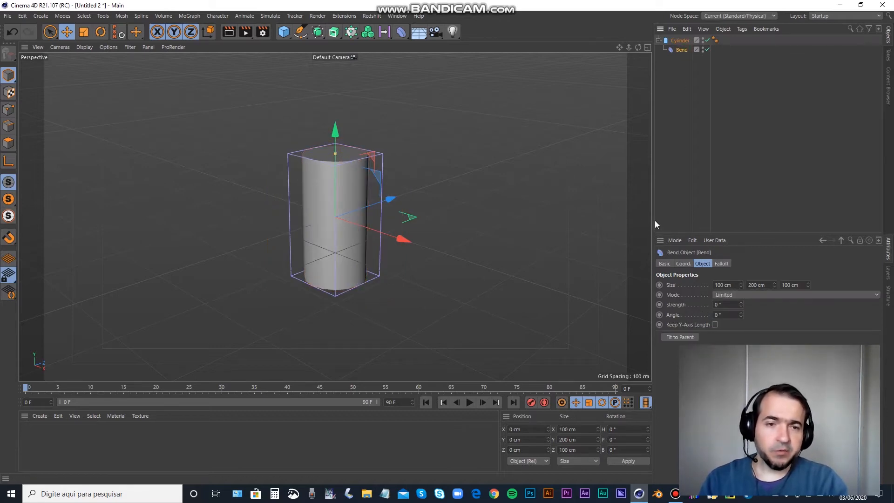
# - Undo the nested Bend, try adding an unparented one and nesting it under the cylinder manually, and undo that as well
pyautogui.hotkey('ctrl', 'z')
pyautogui.hotkey('ctrl', 'z')
pyautogui.hotkey('ctrl', 'z')
pyautogui.hotkey('ctrl', 'z')
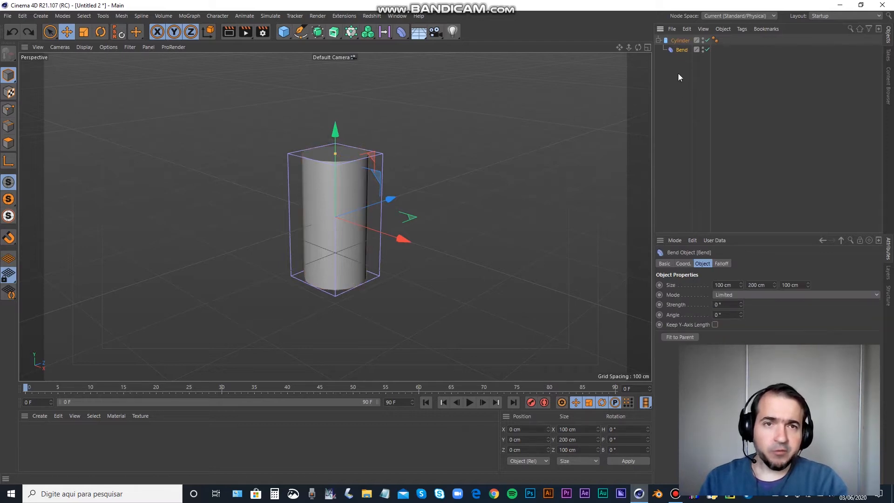
pyautogui.click(402, 33)
pyautogui.moveTo(677, 41); pyautogui.dragTo(679, 50)
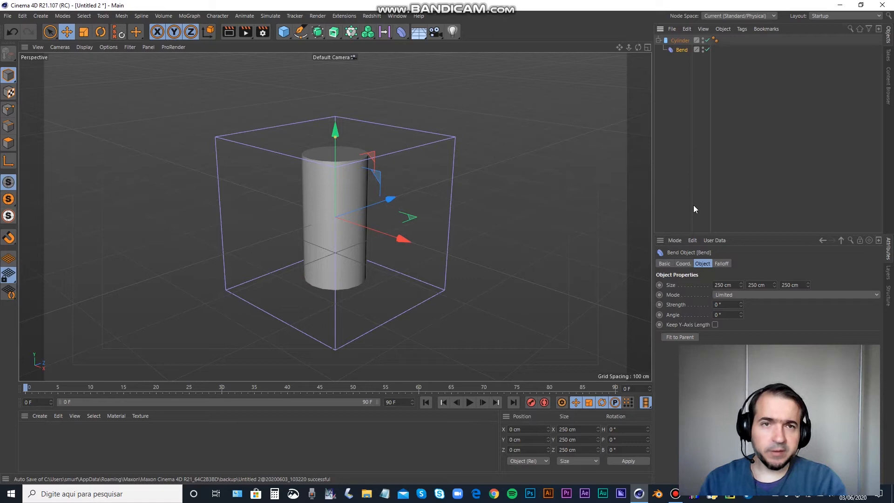
pyautogui.hotkey('ctrl', 'z')
pyautogui.hotkey('ctrl', 'z')
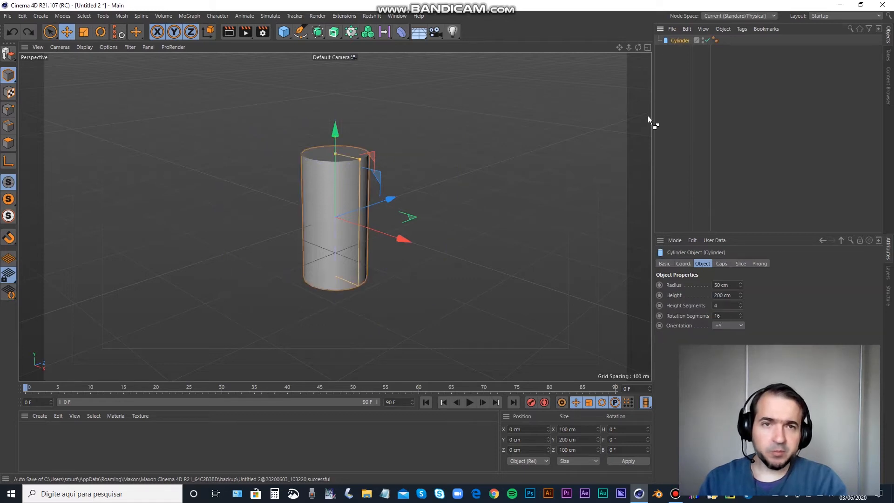
# - Create a Bend deformer directly as the cylinder's child and try a strength of -41°, undoing the strength
pyautogui.keyDown('shift'); pyautogui.click(400, 32); pyautogui.keyUp('shift')
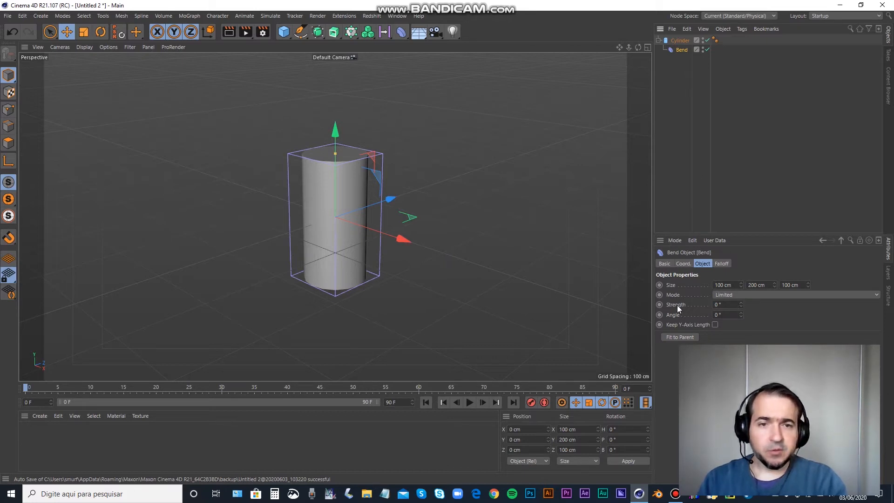
pyautogui.moveTo(740, 305); pyautogui.dragTo(719, 310)
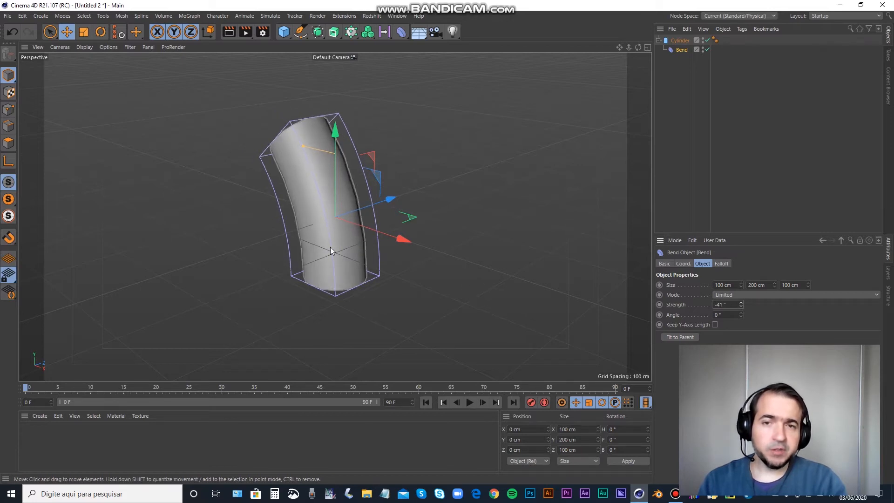
pyautogui.hotkey('ctrl', 'z')
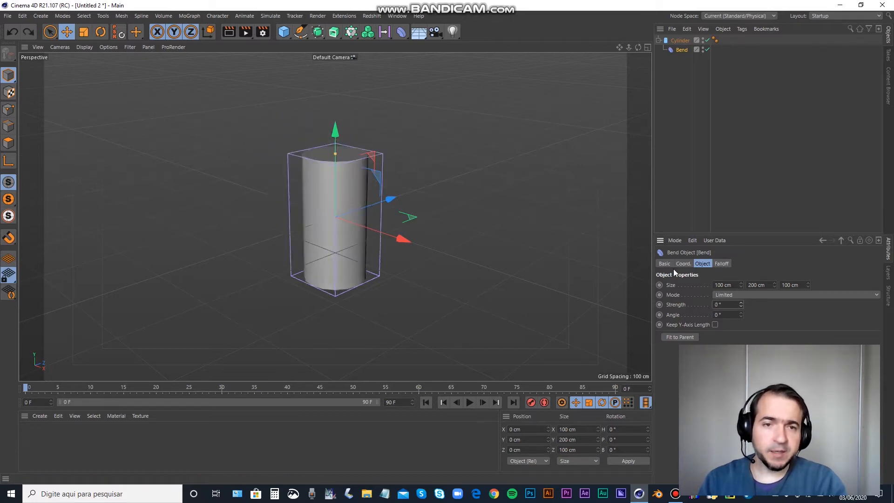
# - Rotate the Bend deformer's heading to 90° and set its strength to about -48°
pyautogui.click(683, 264)
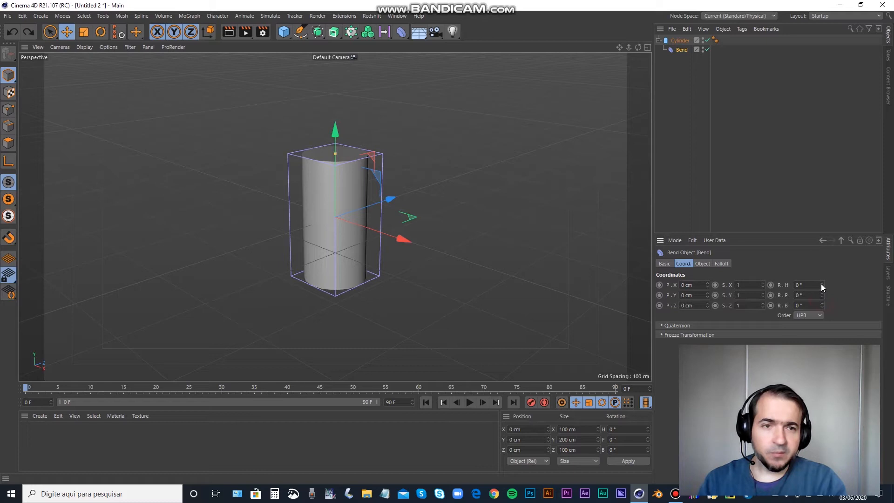
pyautogui.moveTo(822, 305); pyautogui.dragTo(822, 283)
pyautogui.hotkey('ctrl', 'z')
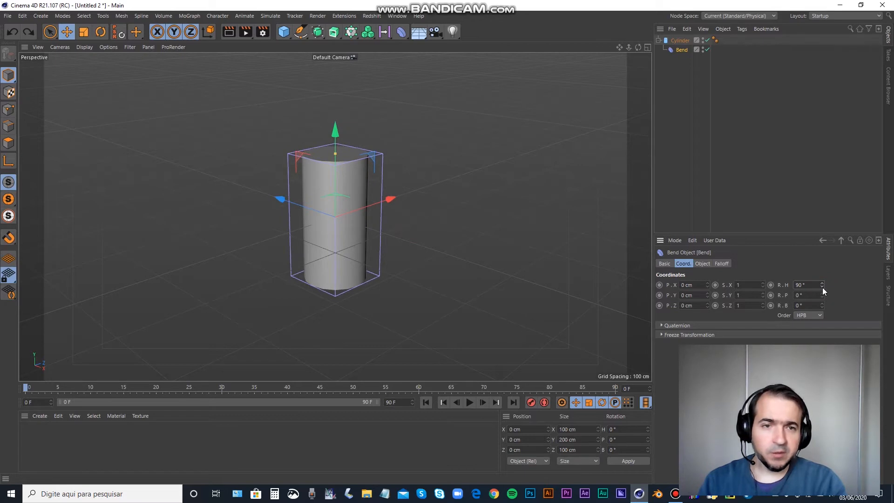
pyautogui.click(702, 264)
pyautogui.moveTo(741, 304)
pyautogui.mouseDown()
pyautogui.moveTo(741, 289)
pyautogui.moveTo(741, 322)
pyautogui.moveTo(740, 312)
pyautogui.mouseUp()
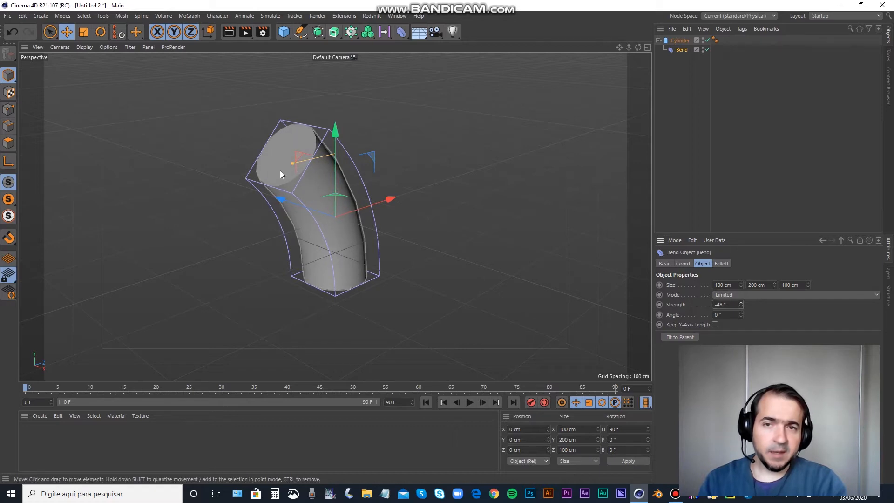
# - Try heading rotations of 24° and 90° on the Bend deformer, resetting the heading to 0° each time
pyautogui.click(682, 264)
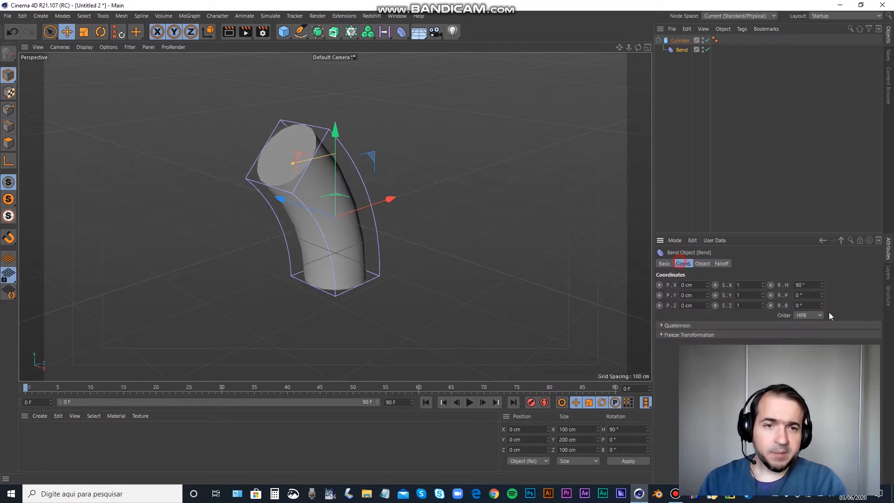
pyautogui.moveTo(821, 285); pyautogui.dragTo(887, 270)
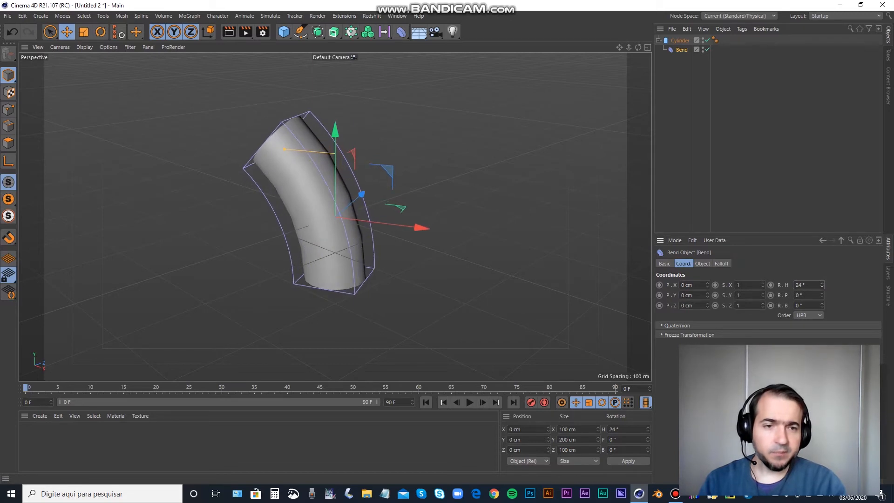
pyautogui.click(815, 285)
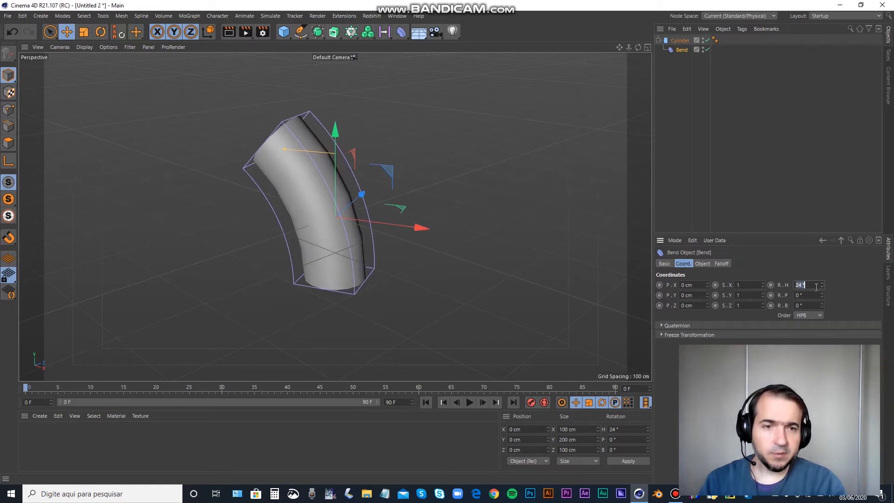
pyautogui.write('0')
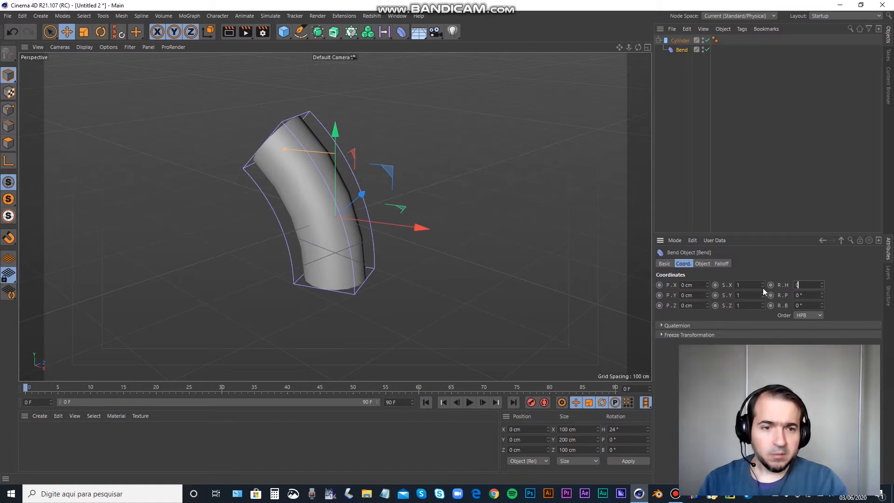
pyautogui.press('Return')
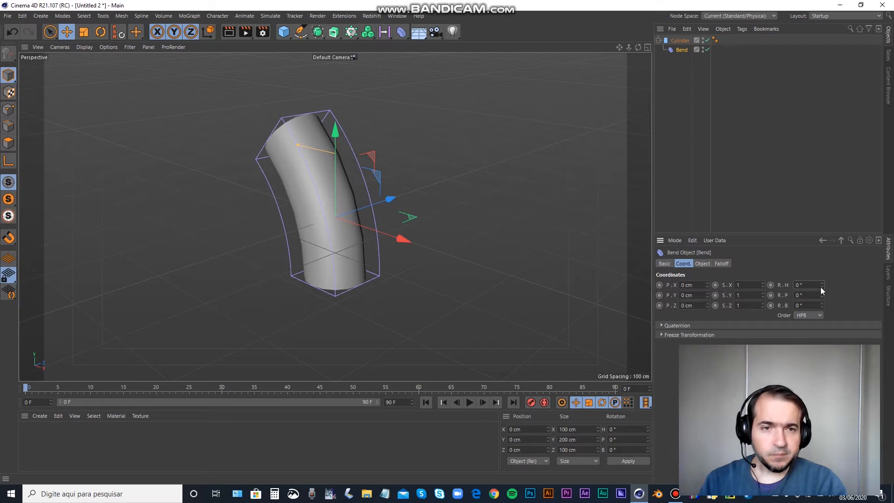
pyautogui.moveTo(822, 289); pyautogui.dragTo(820, 288)
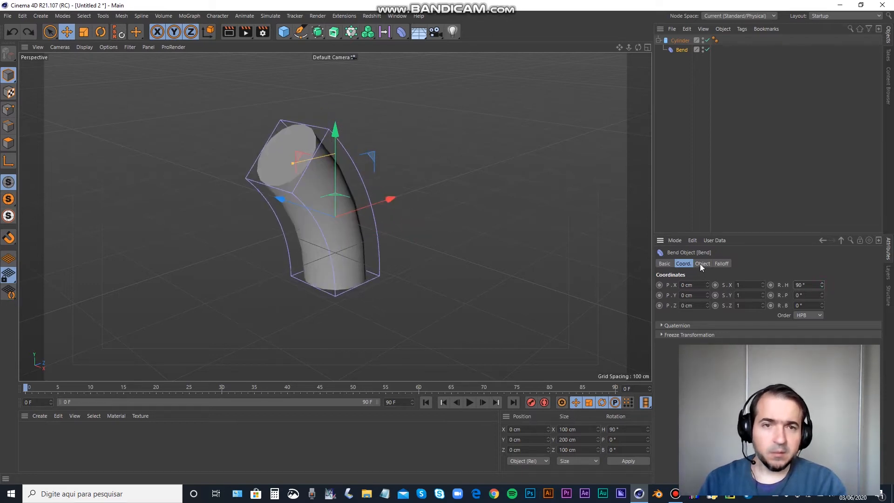
pyautogui.doubleClick(801, 285)
pyautogui.write('0')
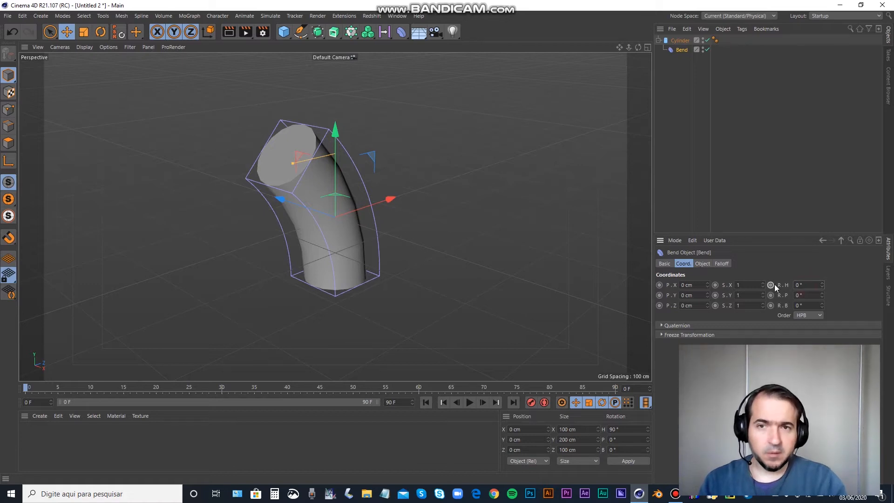
pyautogui.press('Return')
# - Bend the cylinder with a strength of about -193°, and reduce the bend to about -164°
pyautogui.click(703, 264)
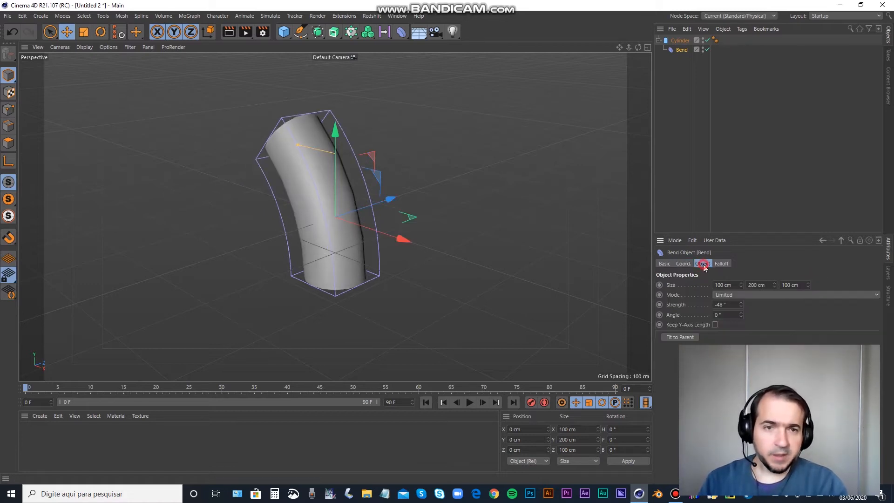
pyautogui.moveTo(741, 304); pyautogui.dragTo(688, 305)
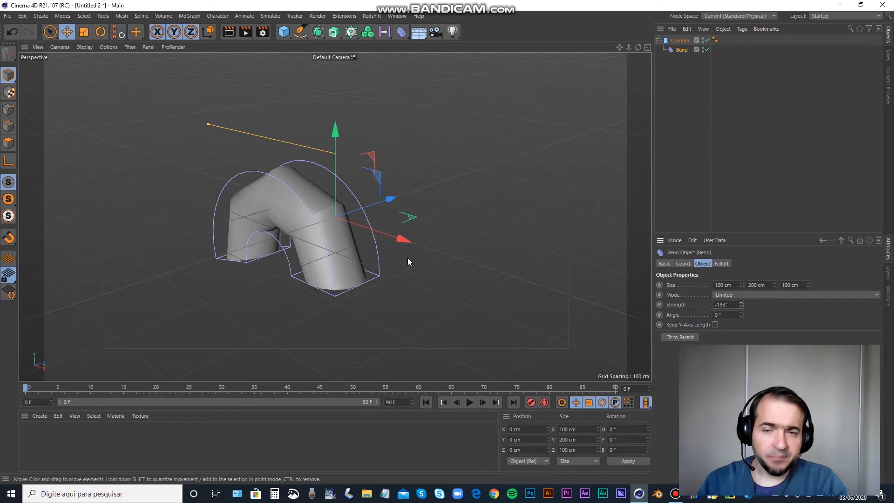
pyautogui.keyDown('alt'); pyautogui.moveTo(314, 250); pyautogui.dragTo(429, 208); pyautogui.keyUp('alt')
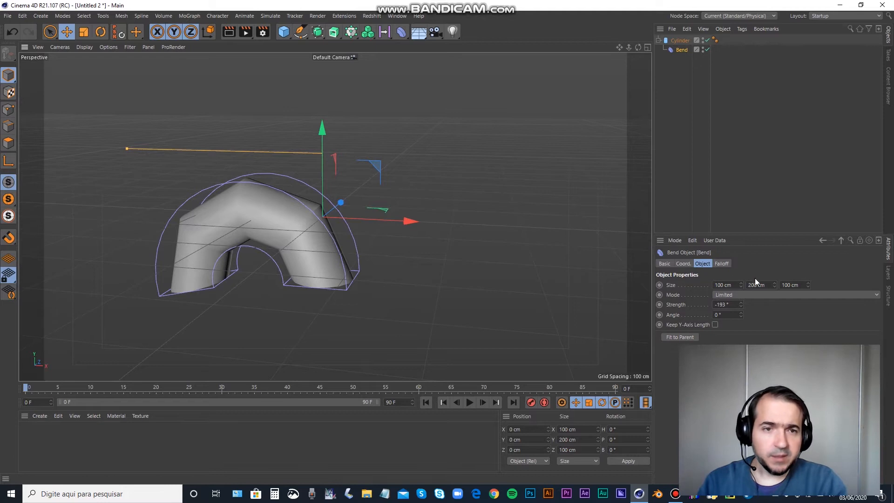
pyautogui.moveTo(740, 304); pyautogui.dragTo(740, 291)
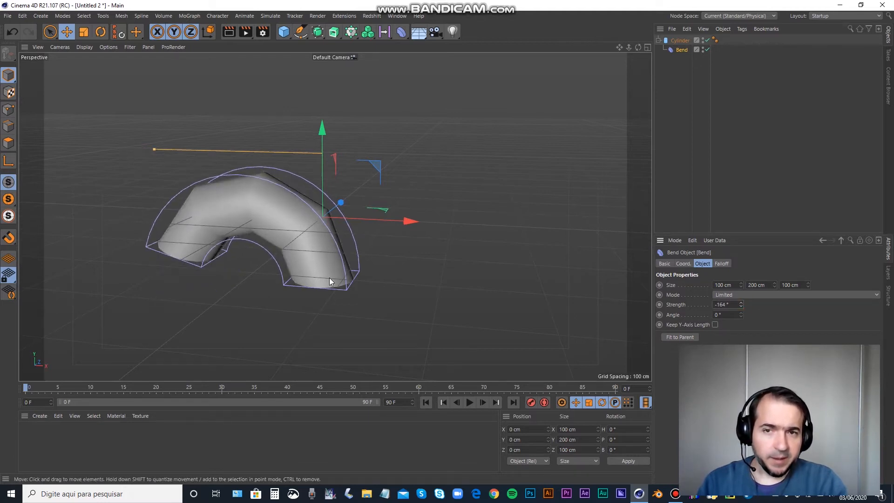
# - Select the cylinder and switch the viewport display to Gouraud Shading (Lines)
pyautogui.click(679, 41)
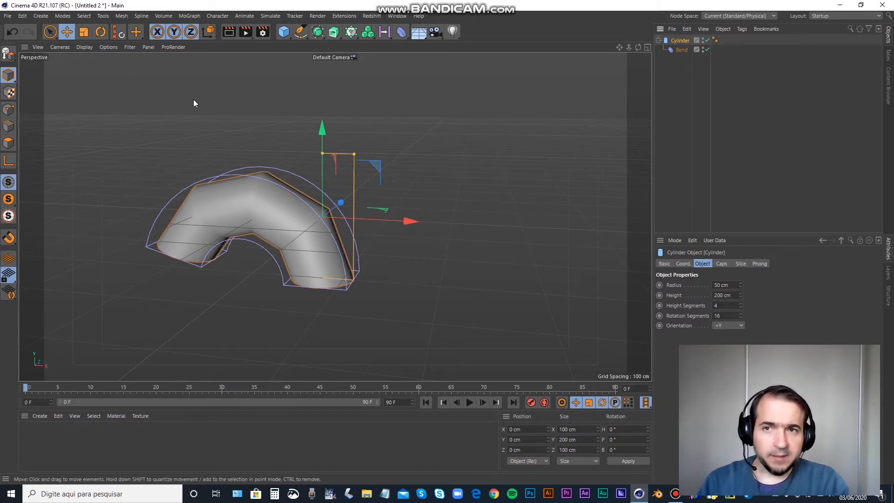
pyautogui.click(108, 48)
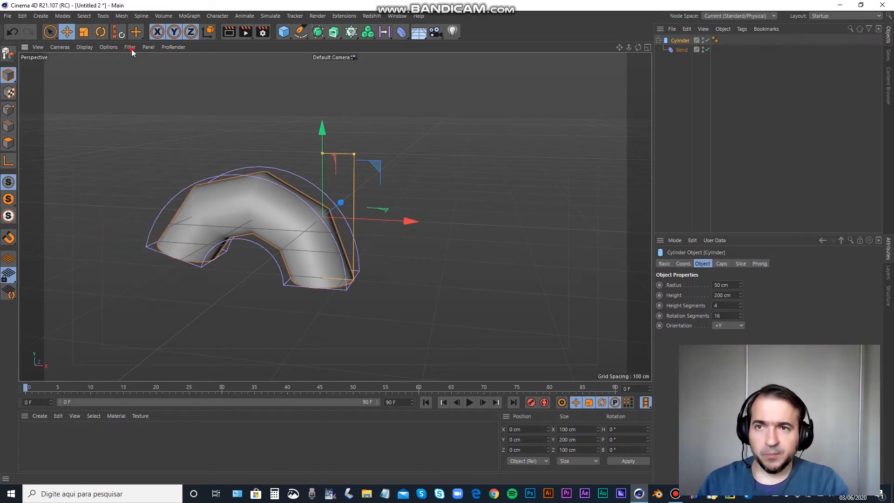
pyautogui.click(88, 47)
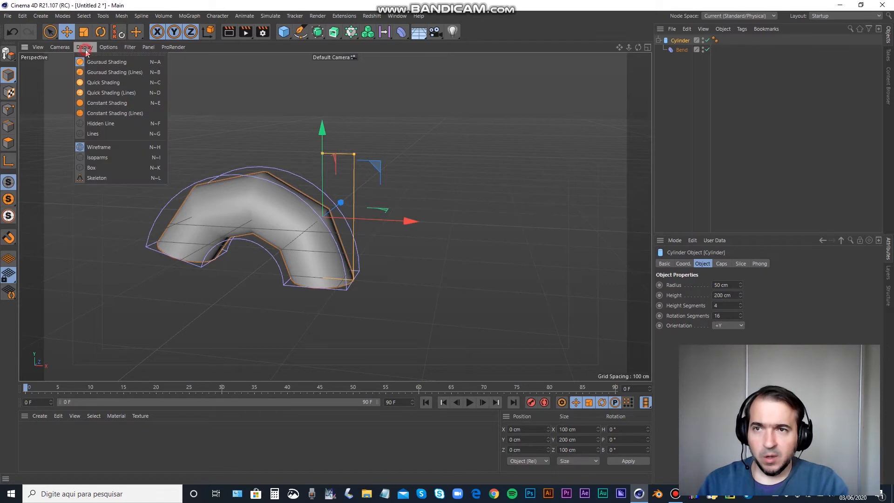
pyautogui.click(103, 73)
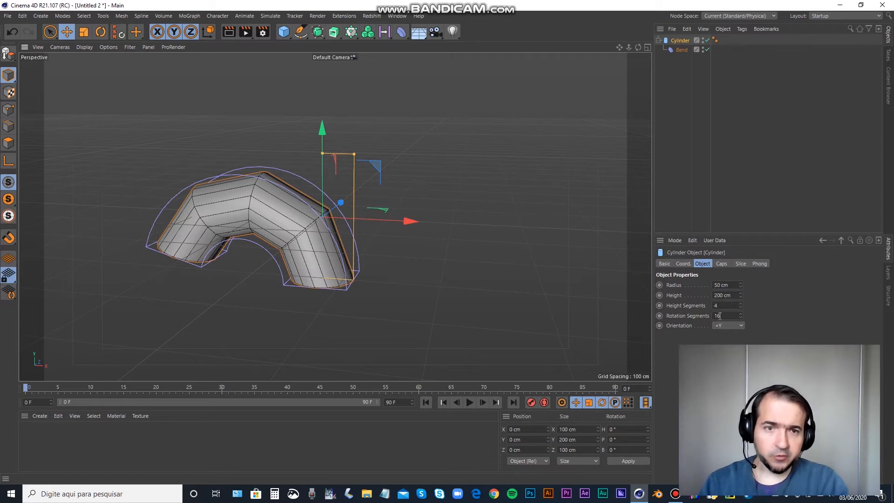
# - Try 3 and 40 height segments on the cylinder, and set the height segments to 32
pyautogui.click(740, 307)
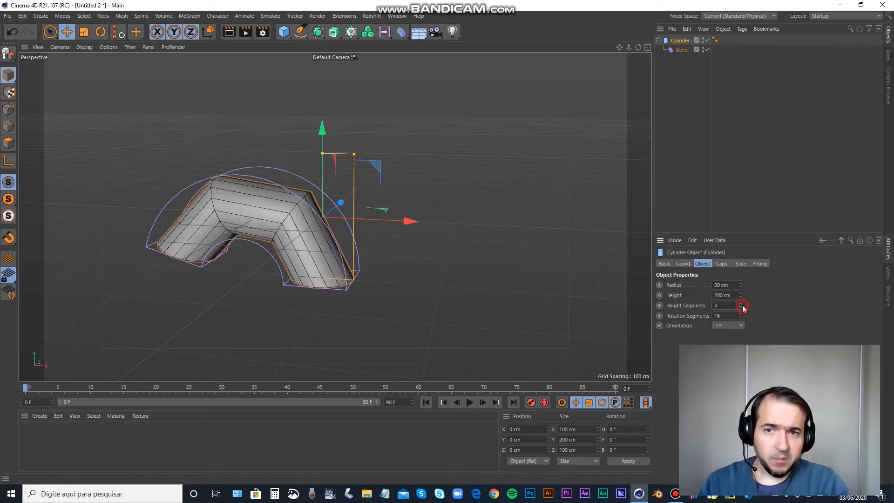
pyautogui.click(740, 306)
pyautogui.moveTo(741, 307)
pyautogui.mouseDown()
pyautogui.moveTo(741, 298)
pyautogui.moveTo(741, 317)
pyautogui.moveTo(740, 302)
pyautogui.mouseUp()
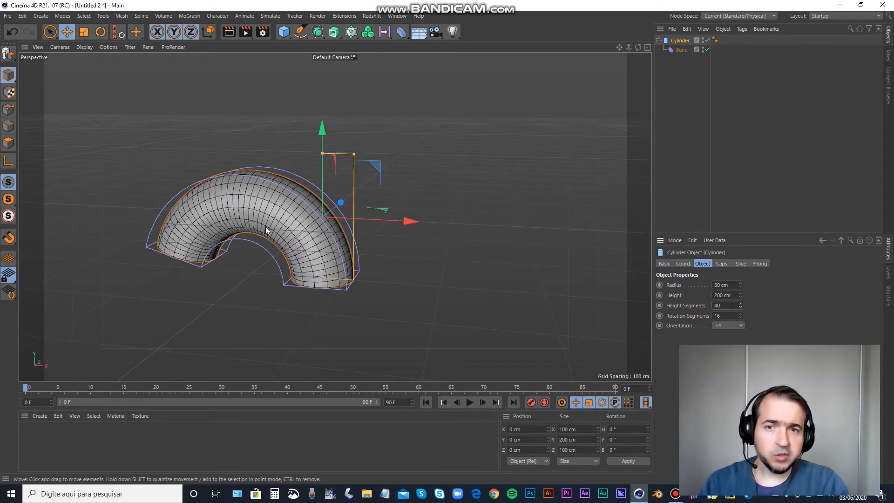
pyautogui.doubleClick(730, 307)
pyautogui.write('32')
pyautogui.press('Return')
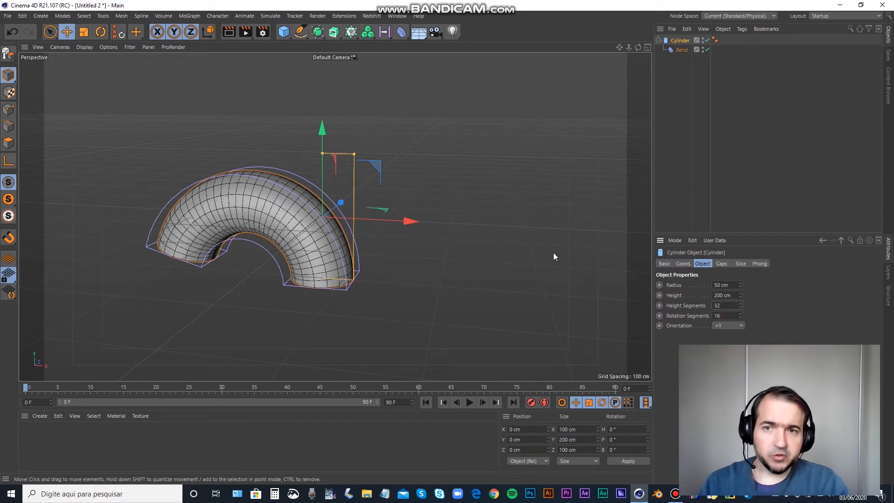
# - Set the Bend deformer's strength to about 139° and enable Keep Y-Axis Length
pyautogui.keyDown('alt'); pyautogui.moveTo(464, 205); pyautogui.dragTo(309, 205); pyautogui.keyUp('alt')
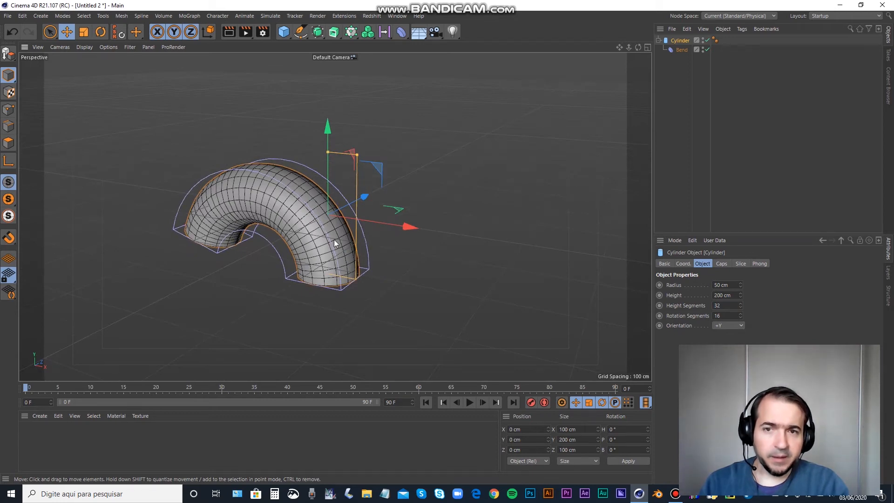
pyautogui.click(682, 50)
pyautogui.moveTo(741, 304); pyautogui.dragTo(722, 305)
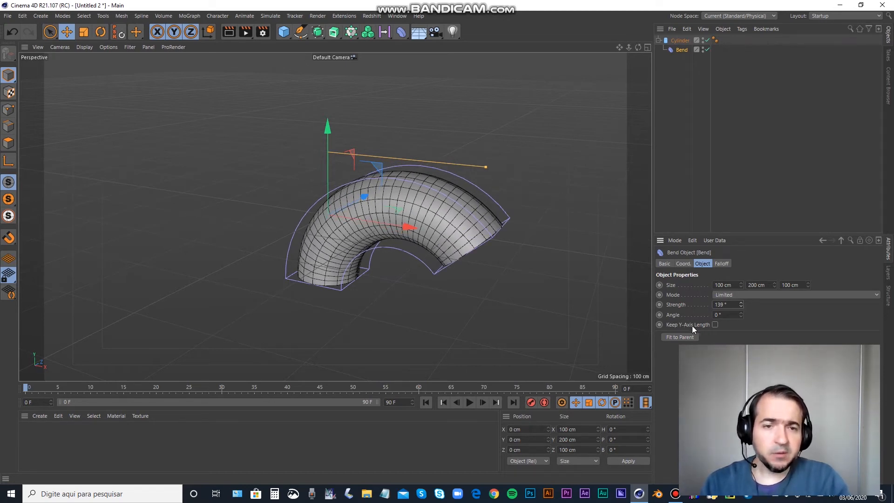
pyautogui.click(715, 325)
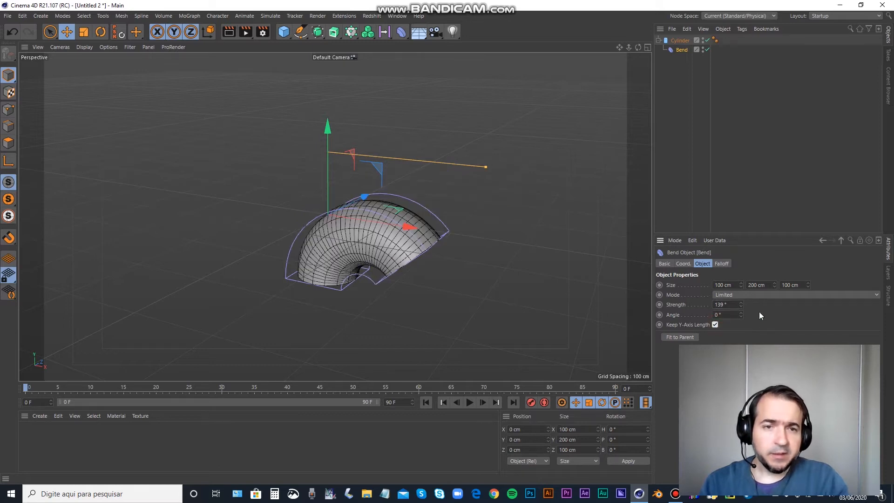
# - Try a Bend strength of 111° and a different angle, undo the angle change, and set the strength to about -66°
pyautogui.moveTo(741, 304)
pyautogui.mouseDown()
pyautogui.moveTo(656, 304)
pyautogui.moveTo(788, 305)
pyautogui.moveTo(726, 304)
pyautogui.moveTo(741, 303)
pyautogui.moveTo(738, 317)
pyautogui.moveTo(729, 318)
pyautogui.moveTo(739, 315)
pyautogui.mouseUp()
pyautogui.hotkey('ctrl', 'z')
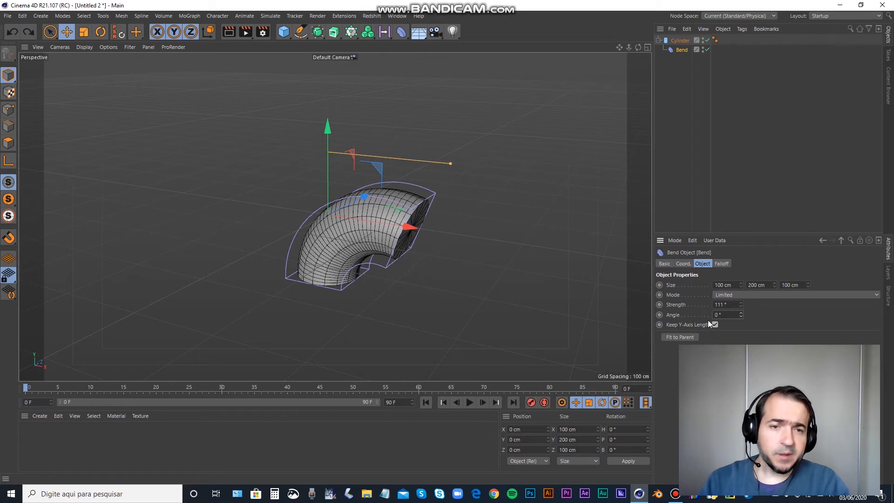
pyautogui.moveTo(741, 303); pyautogui.dragTo(733, 305)
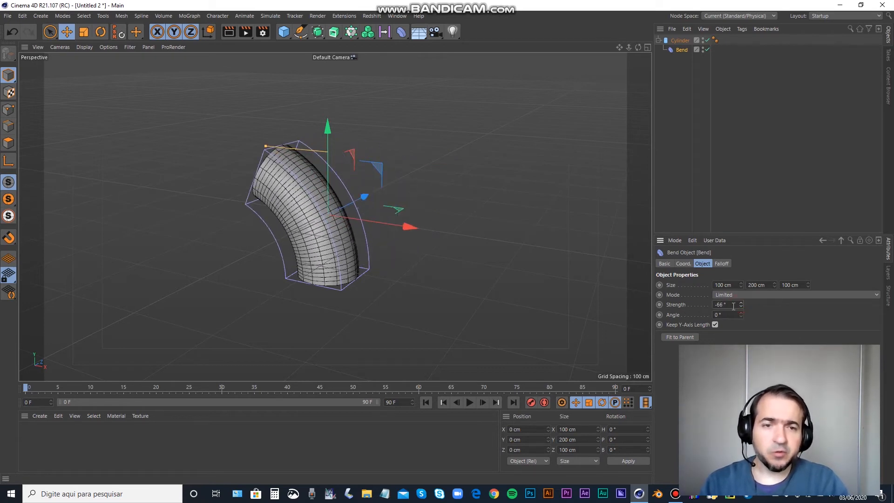
# - Disable the Bend's Keep Y-Axis Length, set its strength to -140° and keyframe the strength at frame 0
pyautogui.click(715, 325)
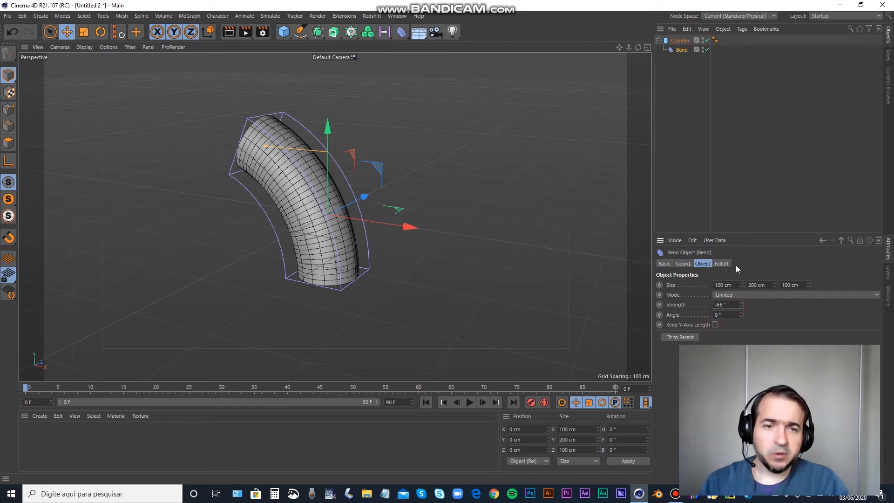
pyautogui.moveTo(741, 306)
pyautogui.mouseDown()
pyautogui.moveTo(741, 293)
pyautogui.moveTo(741, 303)
pyautogui.mouseUp()
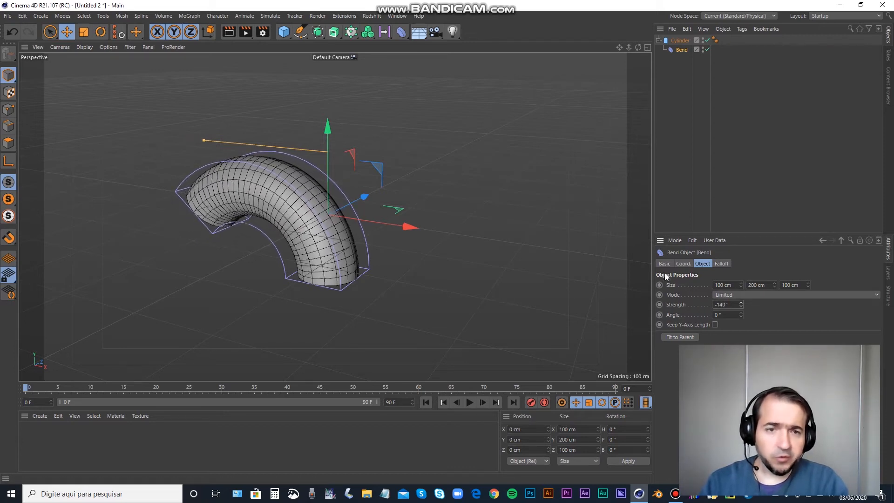
pyautogui.click(659, 305)
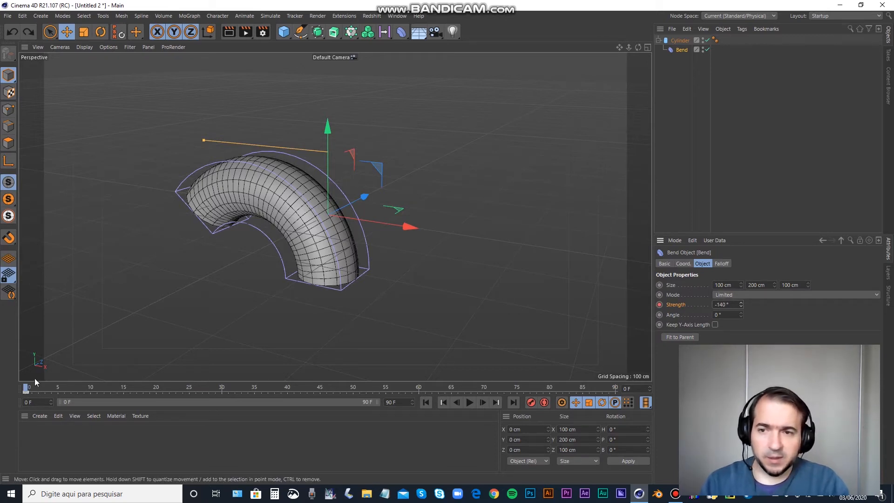
# - Move the playhead to frame 60 and set the animation's end frame to 60
pyautogui.moveTo(27, 386); pyautogui.dragTo(425, 392)
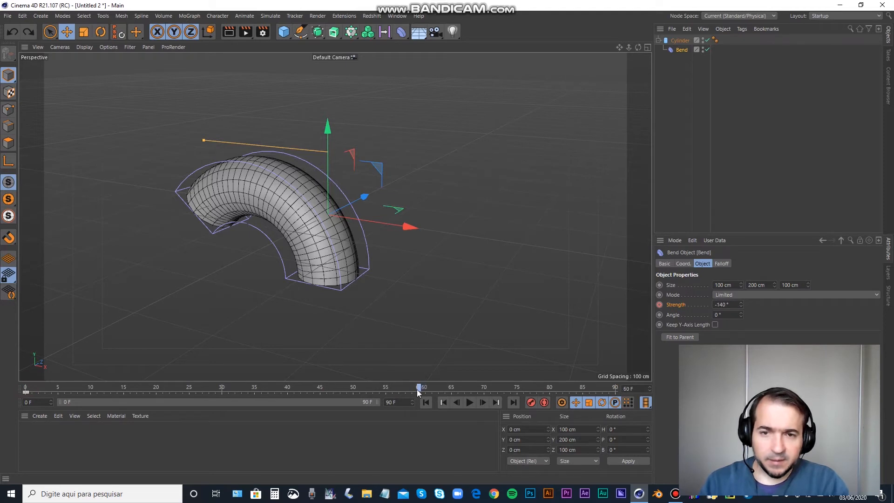
pyautogui.moveTo(417, 389)
pyautogui.mouseDown()
pyautogui.moveTo(391, 390)
pyautogui.moveTo(414, 393)
pyautogui.mouseUp()
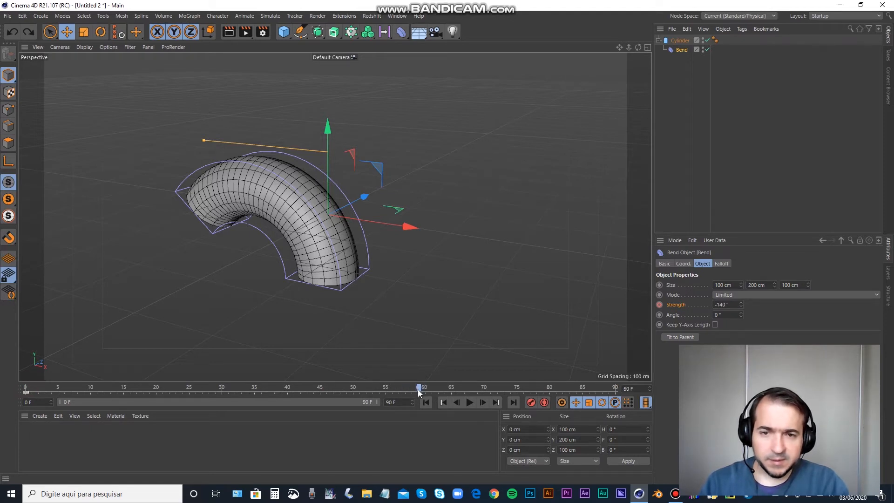
pyautogui.doubleClick(398, 402)
pyautogui.write('6')
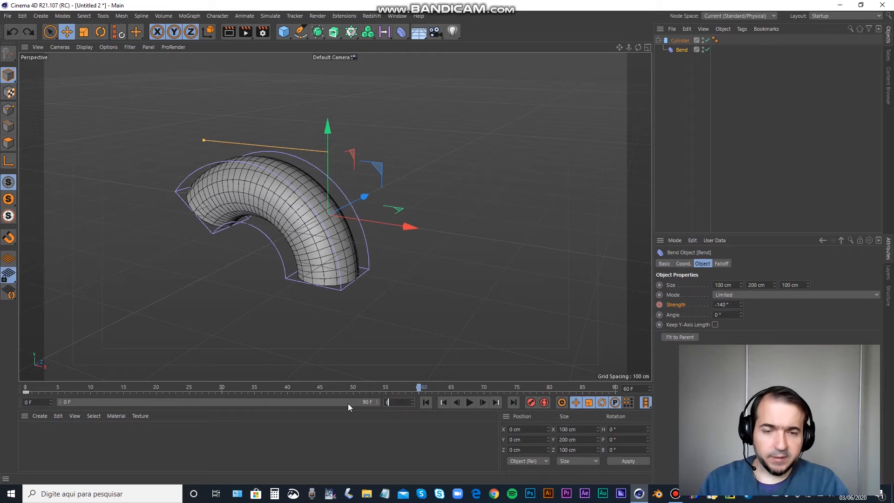
pyautogui.write('0 F')
pyautogui.press('Return')
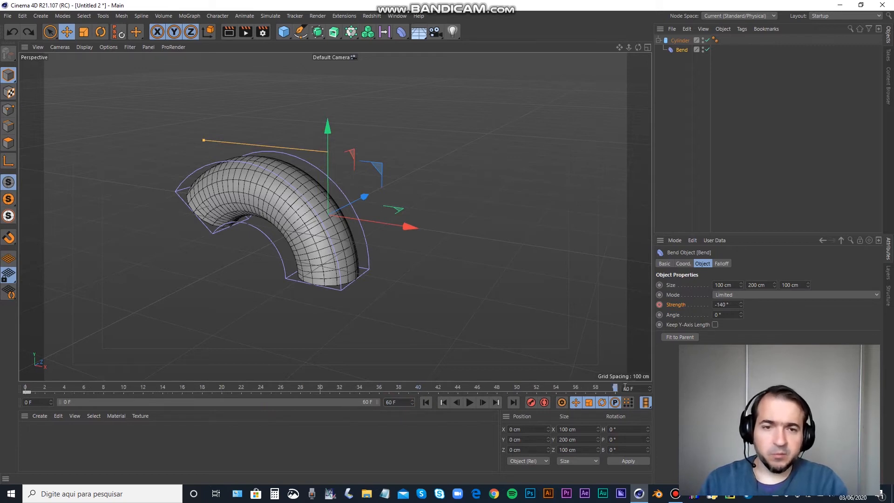
# - Set the Bend strength to 140° and keyframe it at frame 60
pyautogui.moveTo(719, 306); pyautogui.dragTo(699, 306)
pyautogui.press('BackSpace')
pyautogui.press('Return')
pyautogui.click(659, 304)
# - Scrub through the timeline and play the strength animation from the start to check the bending motion
pyautogui.click(318, 387)
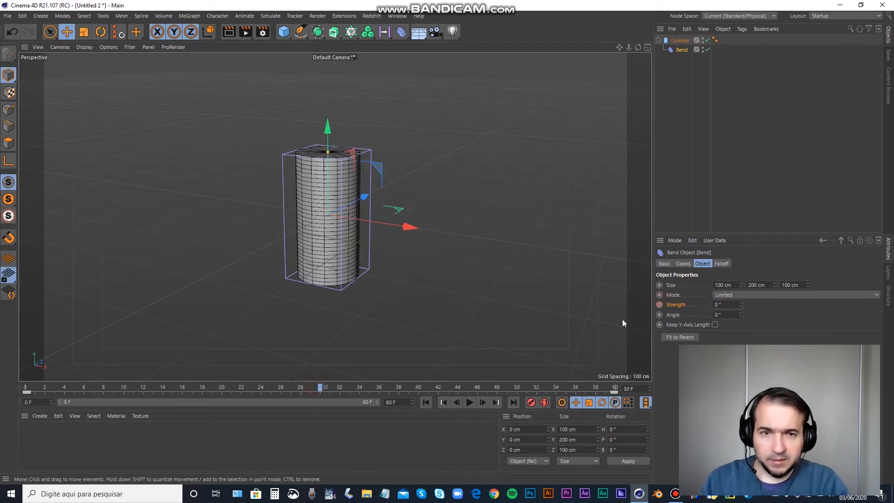
pyautogui.moveTo(324, 390); pyautogui.dragTo(281, 390)
pyautogui.click(425, 401)
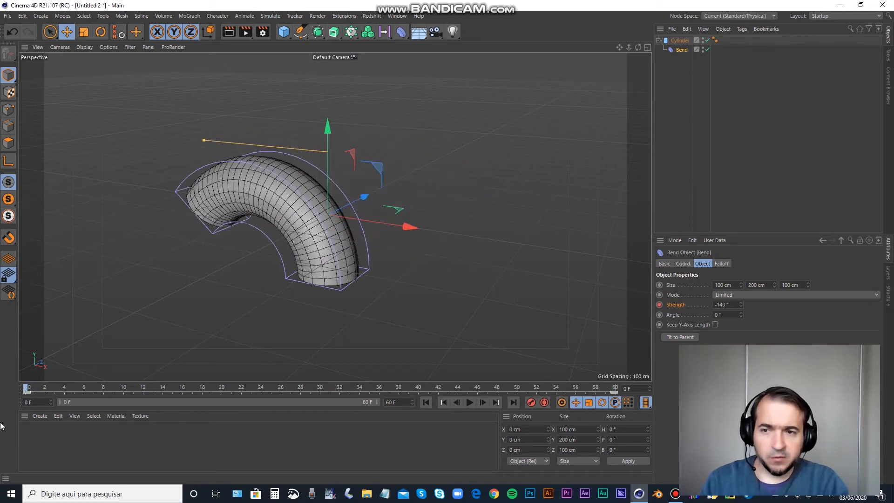
pyautogui.click(470, 402)
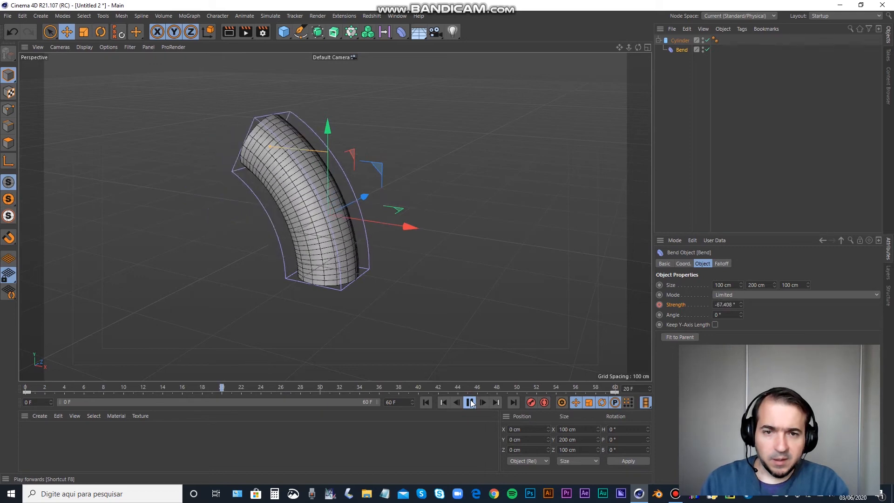
pyautogui.click(469, 403)
# - Keyframe the Bend angle at 0° on frames 0 and 60, and set it to 90° at frame 30
pyautogui.moveTo(381, 387); pyautogui.dragTo(26, 387)
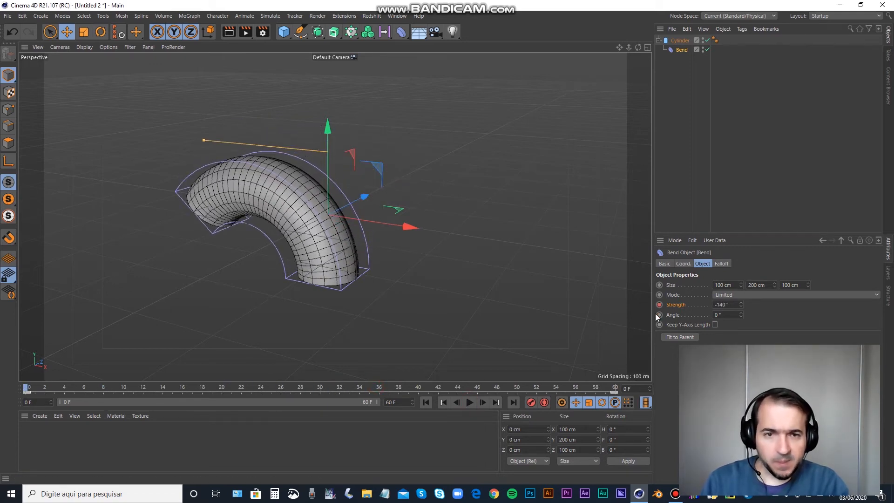
pyautogui.moveTo(259, 387); pyautogui.dragTo(626, 390)
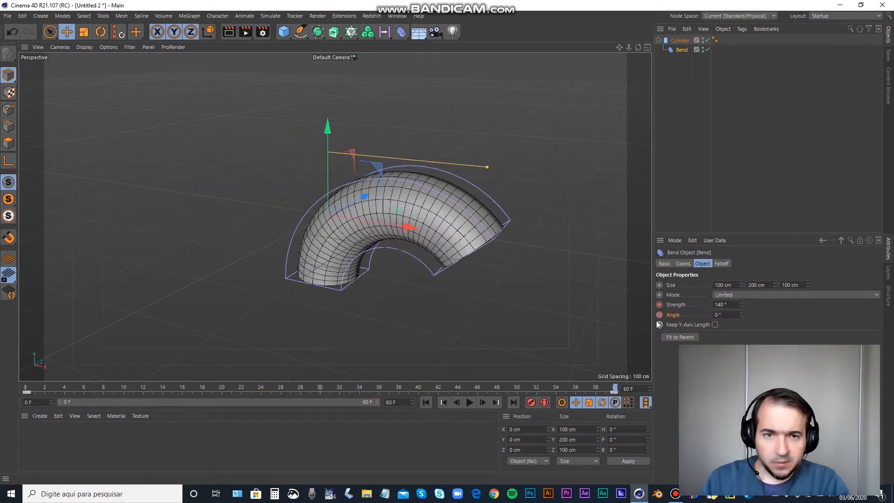
pyautogui.click(323, 387)
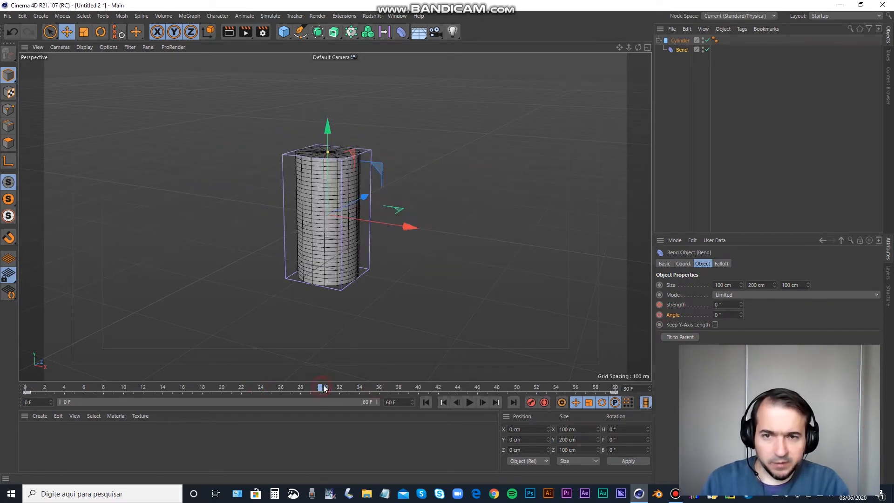
pyautogui.click(722, 315)
pyautogui.write('90')
pyautogui.press('Return')
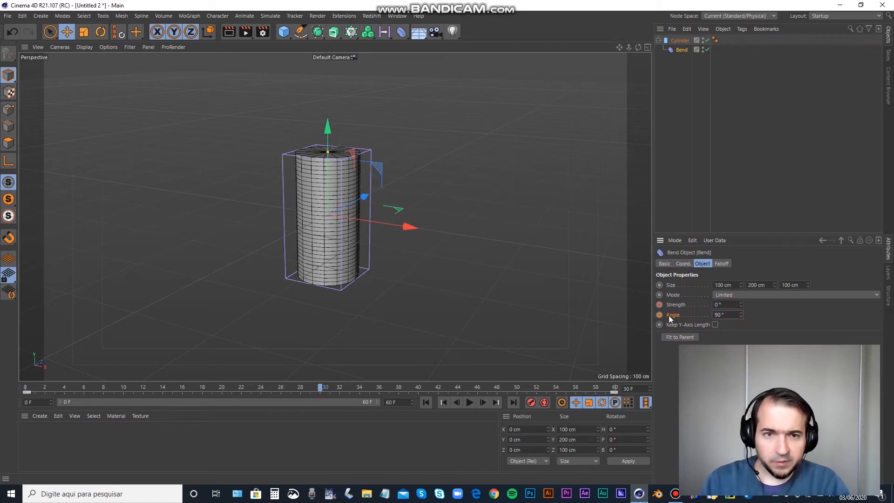
# - Scrub and play the combined strength and angle animation, with nothing selected, to check the cylinder's motion
pyautogui.moveTo(30, 386); pyautogui.dragTo(627, 369)
pyautogui.click(469, 402)
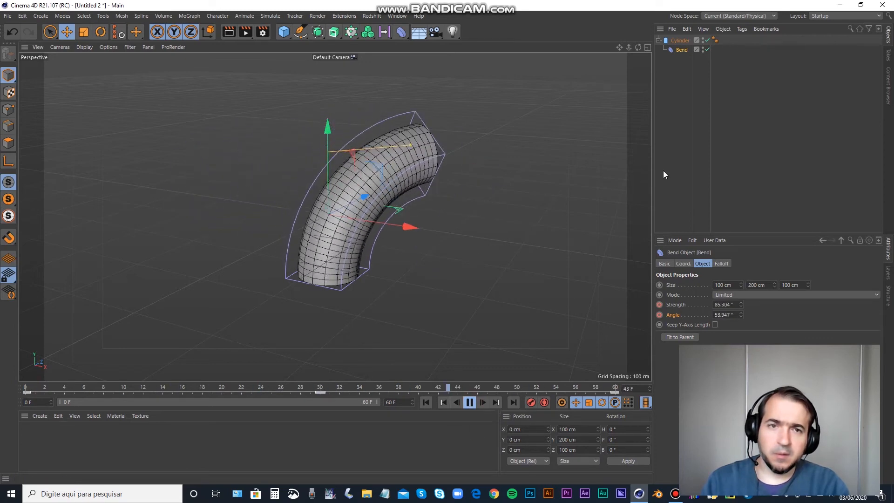
pyautogui.click(676, 163)
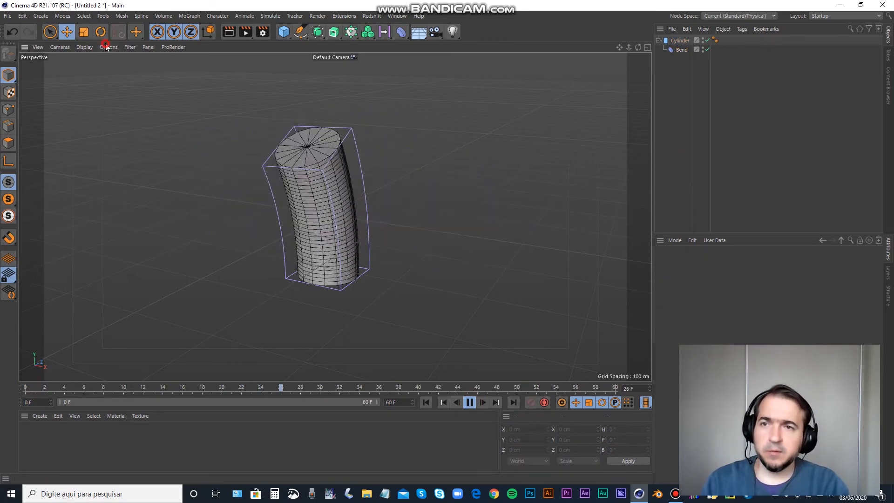
# - Switch the viewport display to Gouraud Shading and hide deformers with the viewport filter
pyautogui.click(84, 47)
pyautogui.click(83, 70)
pyautogui.click(89, 47)
pyautogui.click(94, 62)
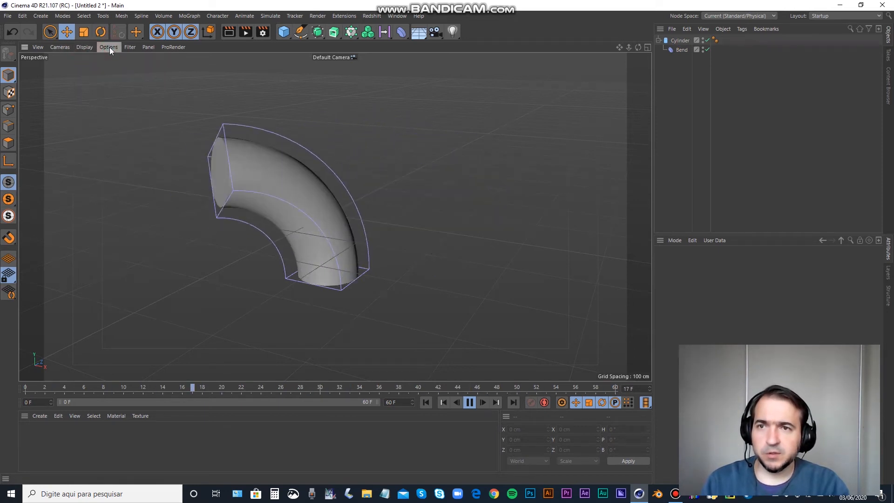
pyautogui.click(126, 47)
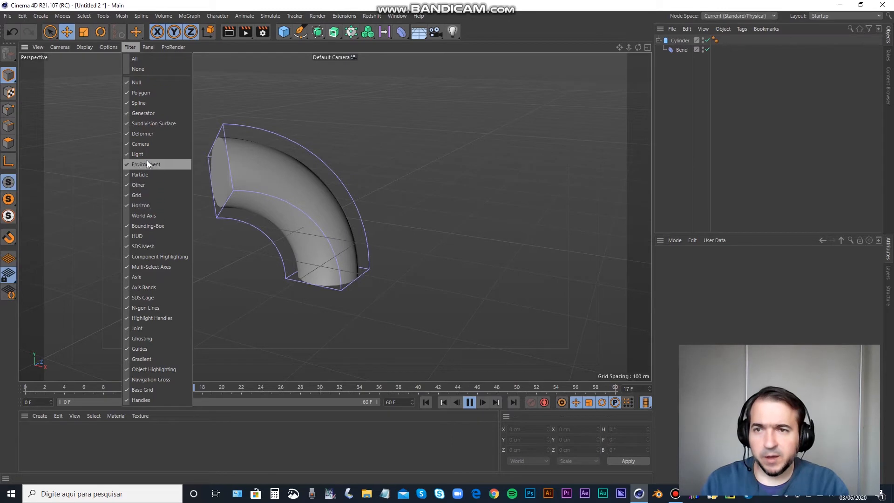
pyautogui.click(145, 136)
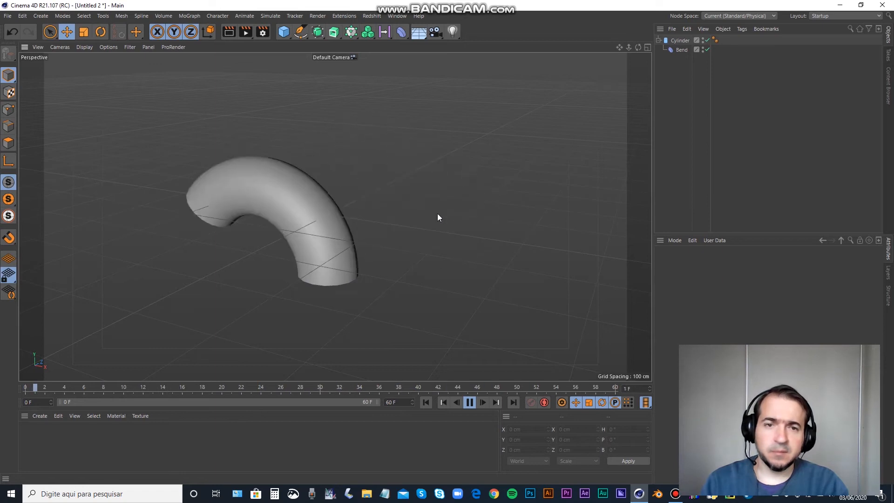
# - Stop the animation at frame 0 and create a polygon copy of the bent cylinder with Current State to Object
pyautogui.click(469, 403)
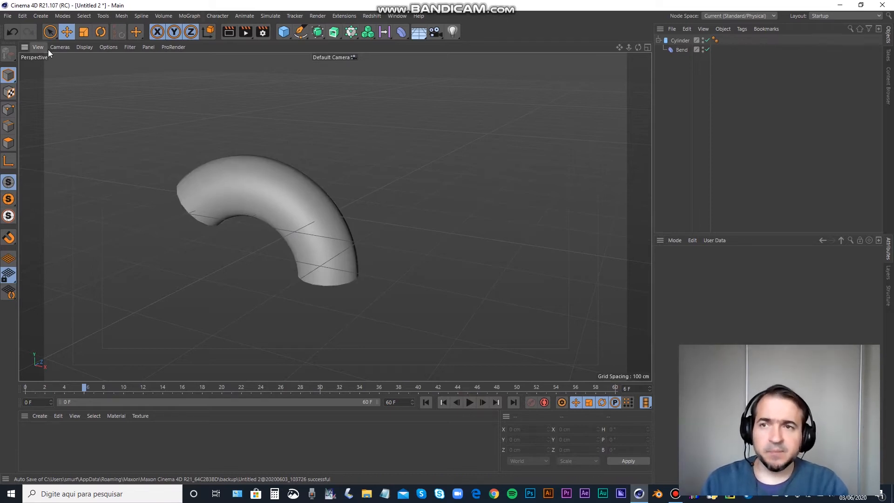
pyautogui.moveTo(367, 387); pyautogui.dragTo(1, 391)
pyautogui.keyDown('alt'); pyautogui.moveTo(103, 293); pyautogui.dragTo(321, 249); pyautogui.keyUp('alt')
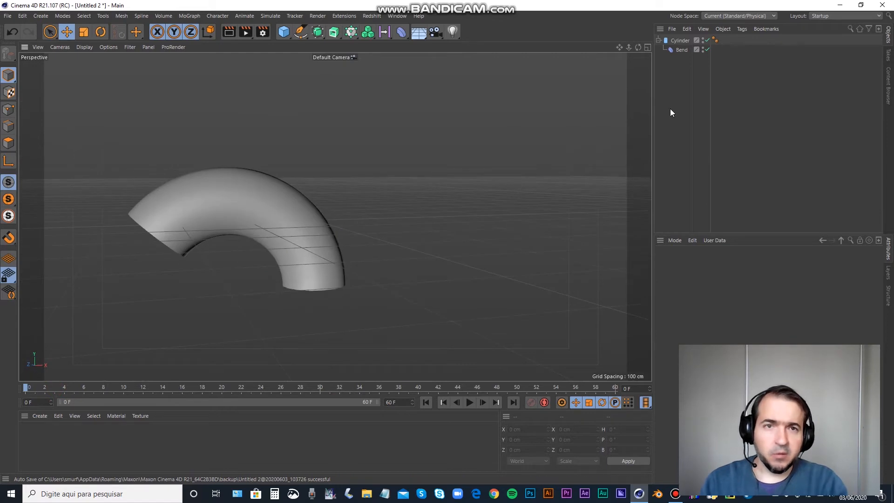
pyautogui.click(678, 41)
pyautogui.click(721, 29)
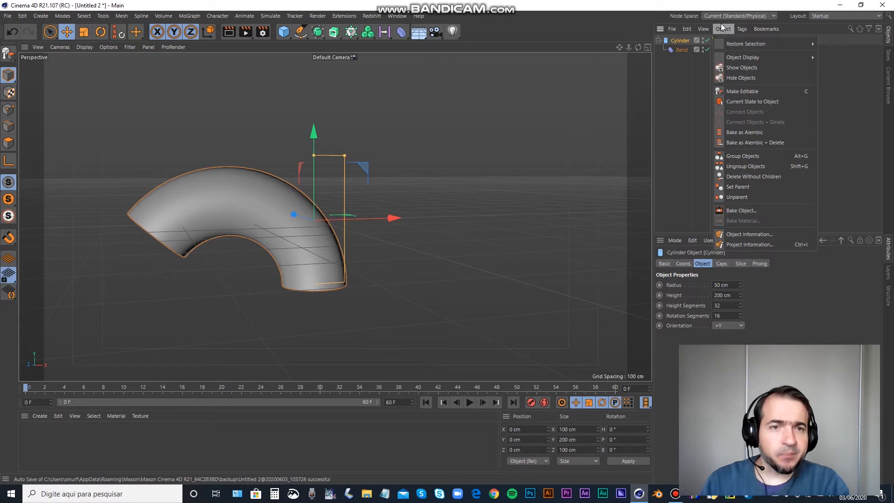
pyautogui.click(745, 101)
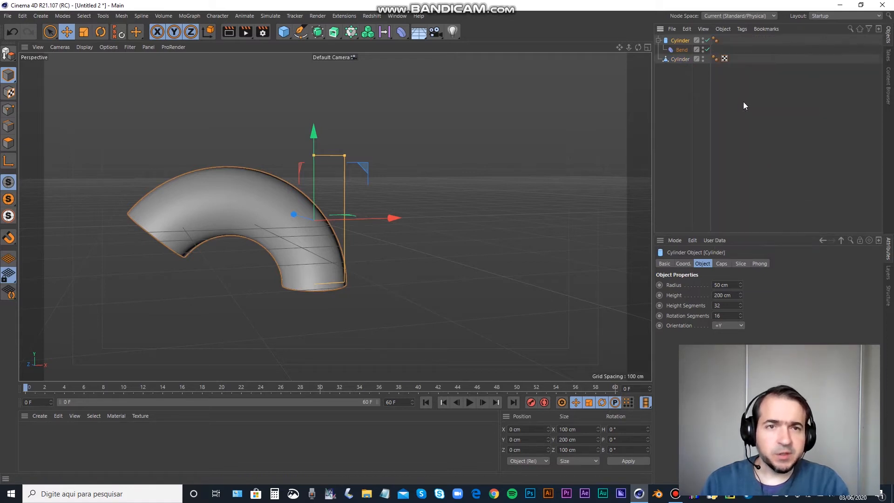
# - Delete the original cylinder together with its Bend deformer, keeping the converted polygon copy
pyautogui.click(681, 59)
pyautogui.click(681, 41)
pyautogui.press('Delete')
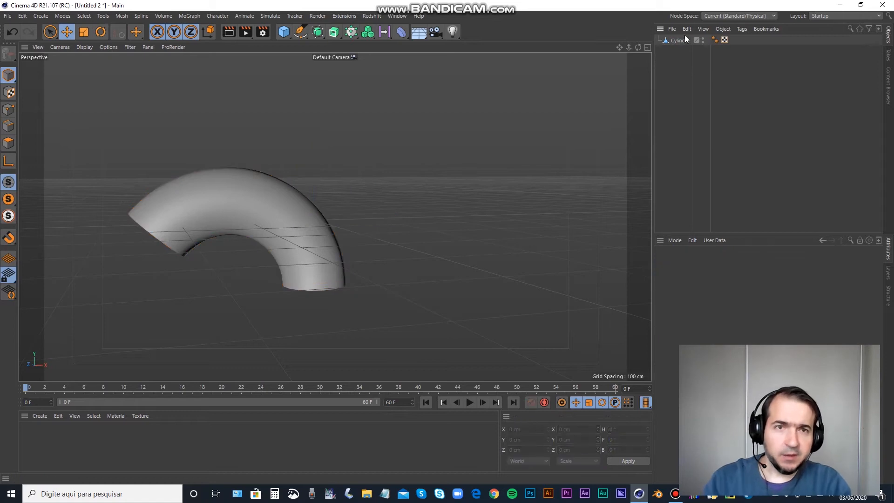
pyautogui.click(687, 29)
pyautogui.click(673, 42)
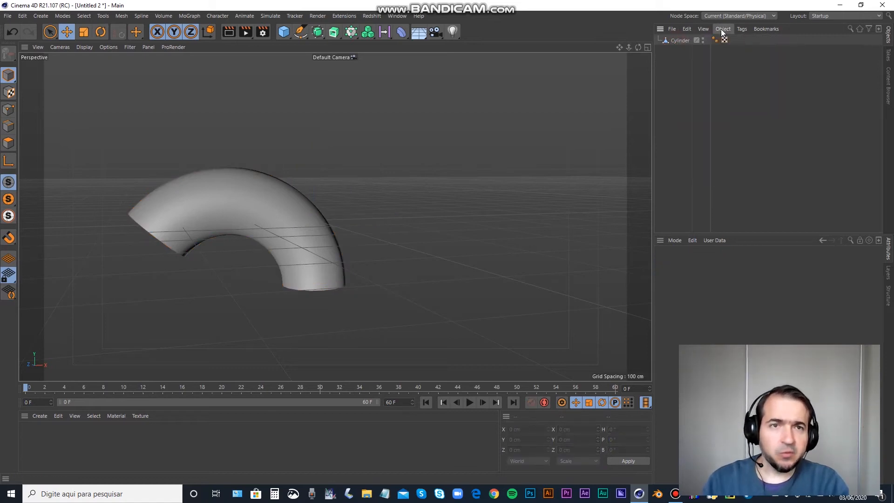
pyautogui.click(721, 29)
pyautogui.click(674, 56)
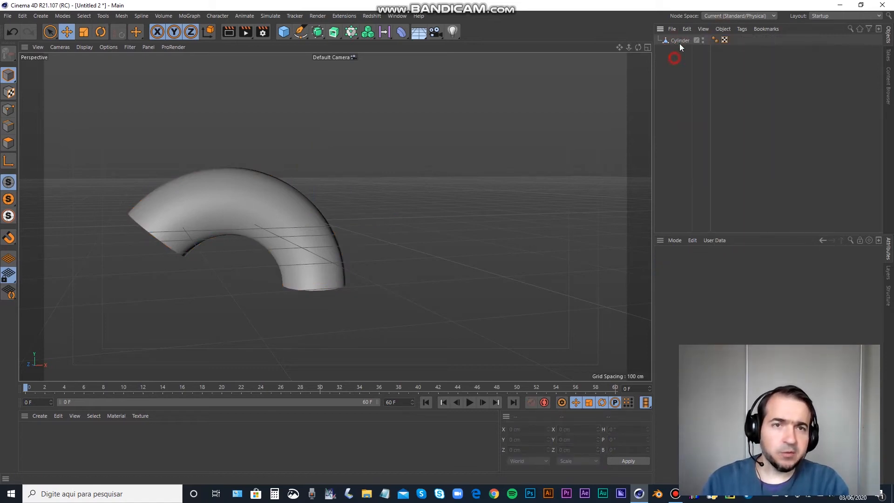
# - Switch the converted cylinder to Points mode with Live Selection and examine its editable points from several angles
pyautogui.click(679, 41)
pyautogui.keyDown('alt'); pyautogui.moveTo(336, 178); pyautogui.dragTo(393, 196); pyautogui.keyUp('alt')
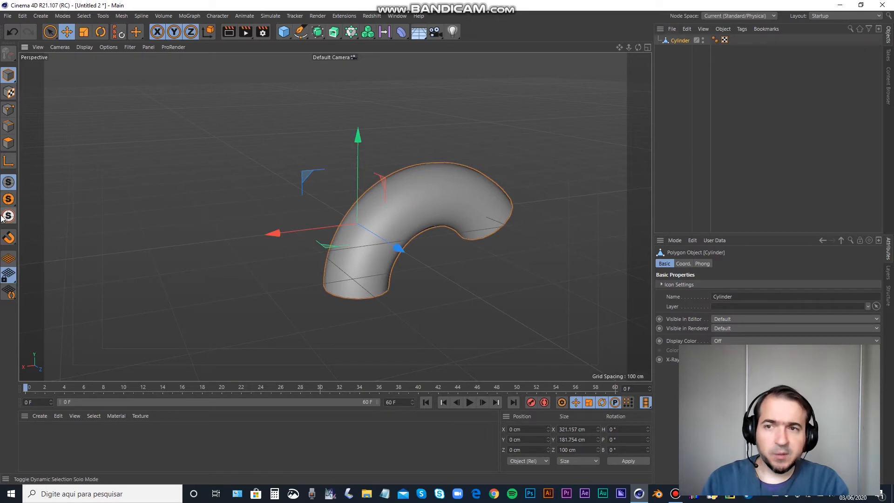
pyautogui.click(8, 110)
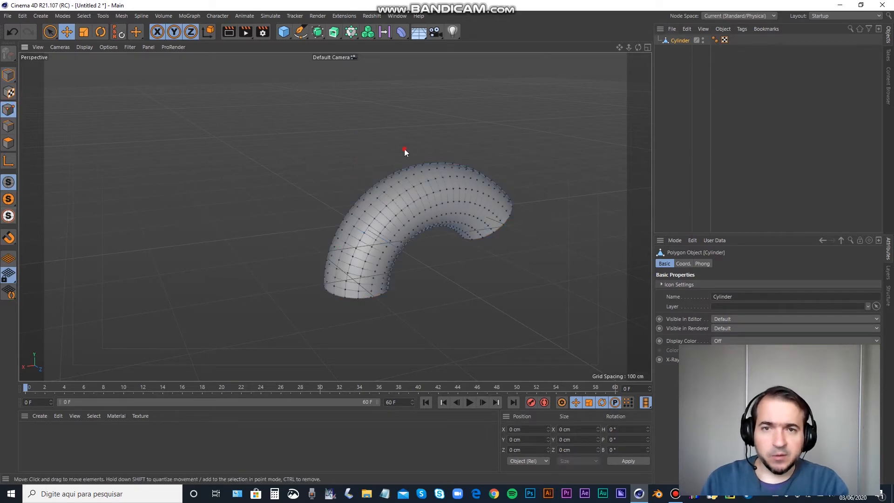
pyautogui.press('9')
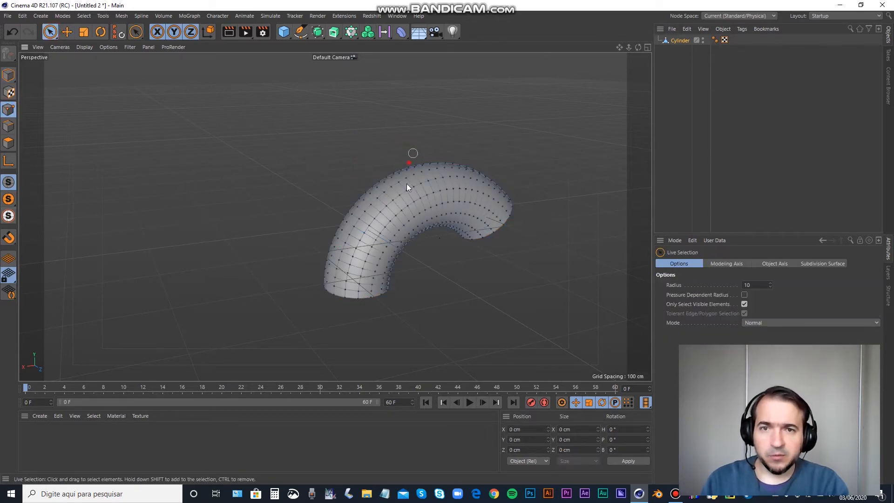
pyautogui.click(409, 166)
pyautogui.click(484, 305)
pyautogui.keyDown('alt'); pyautogui.moveTo(499, 298); pyautogui.dragTo(411, 171); pyautogui.keyUp('alt')
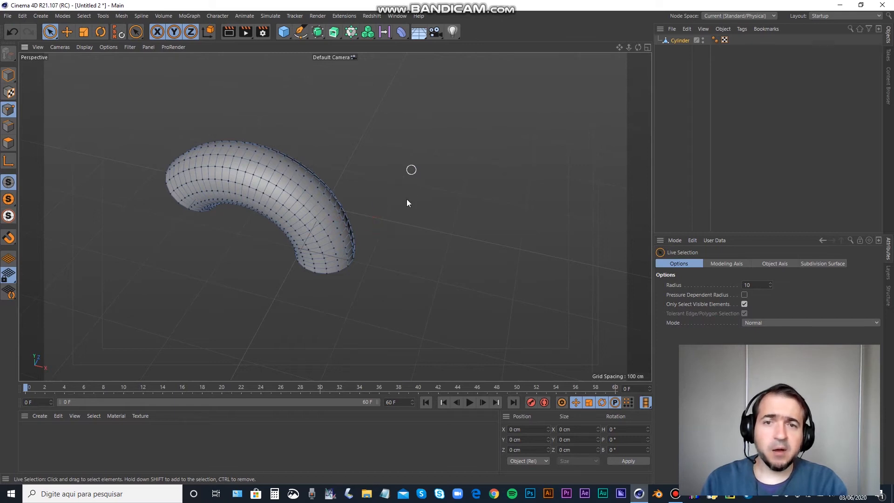
pyautogui.keyDown('alt'); pyautogui.moveTo(389, 232); pyautogui.dragTo(419, 184); pyautogui.keyUp('alt')
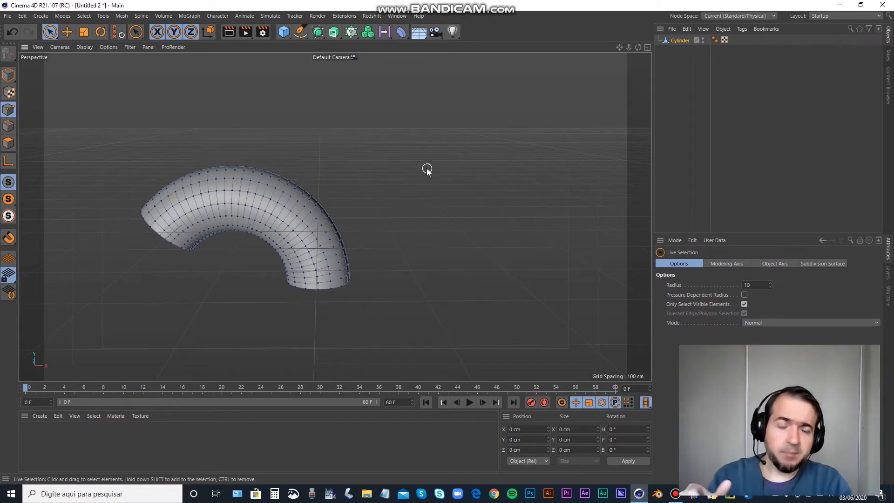
pyautogui.click(723, 29)
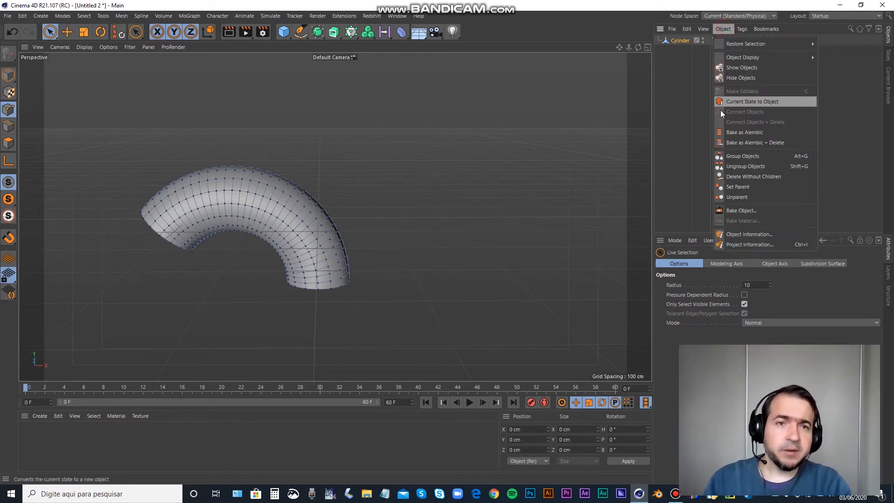
pyautogui.click(652, 81)
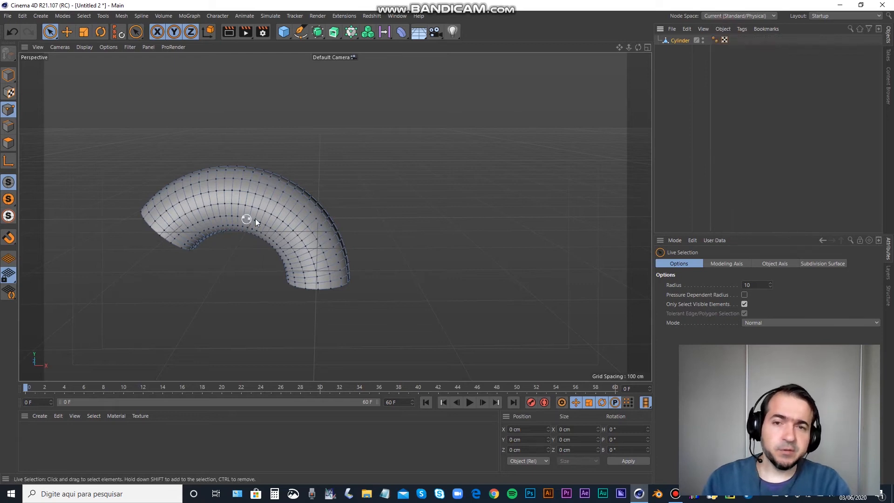
# - Delete the converted cylinder and add a cube in its place
pyautogui.click(680, 41)
pyautogui.press('Delete')
pyautogui.moveTo(286, 31); pyautogui.dragTo(363, 41)
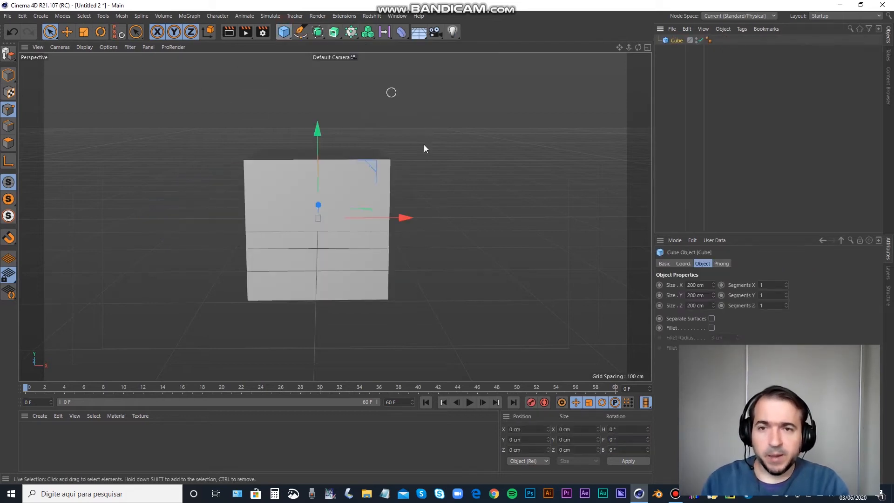
# - Add a Twist deformer as a child of the cube
pyautogui.keyDown('alt'); pyautogui.moveTo(455, 219); pyautogui.dragTo(398, 229); pyautogui.keyUp('alt')
pyautogui.moveTo(401, 32); pyautogui.dragTo(422, 60)
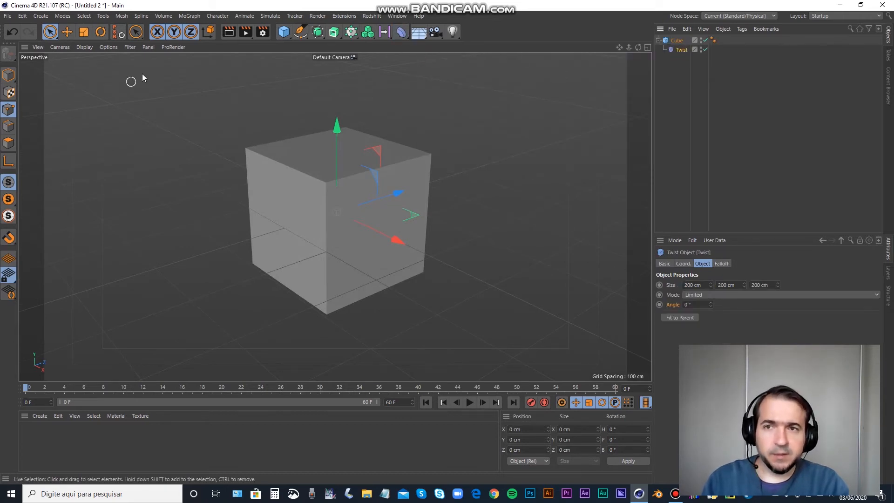
# - Show the deformer cage in the viewport and switch the display to Gouraud Shading (Lines)
pyautogui.click(130, 47)
pyautogui.click(150, 134)
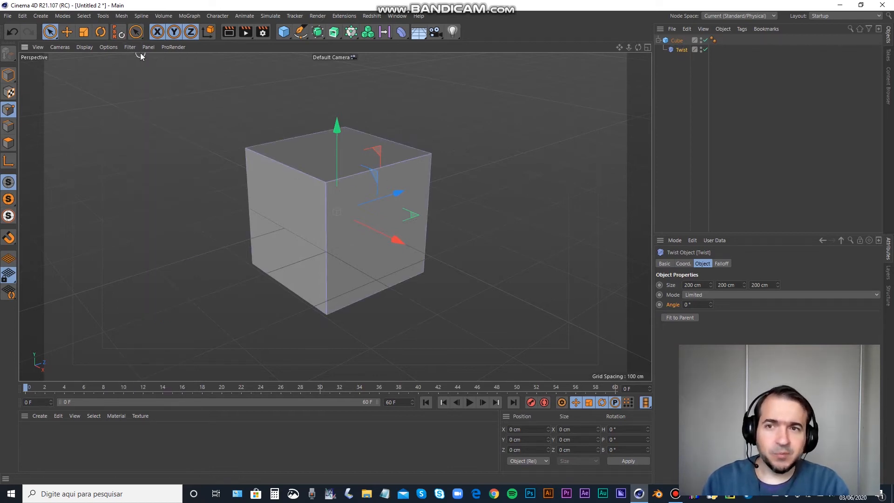
pyautogui.click(104, 48)
pyautogui.moveTo(85, 49)
pyautogui.click(91, 72)
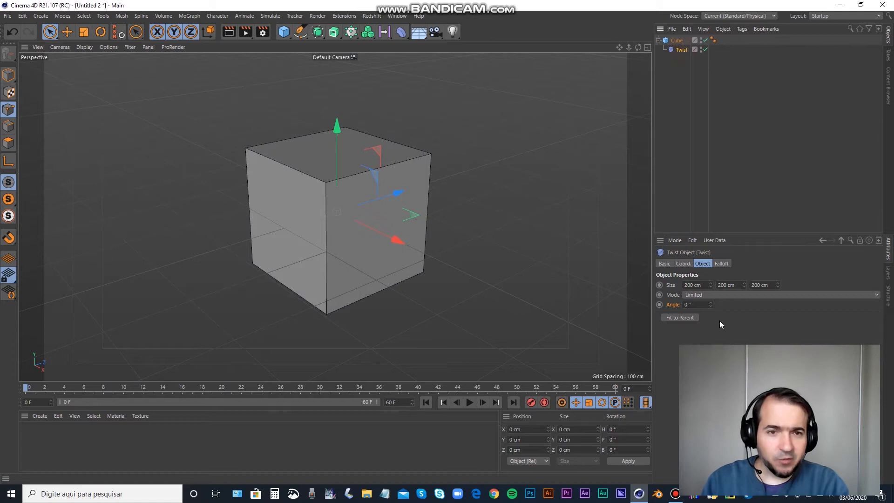
# - Try enlarging the Twist deformer's box to 223 x 214 x 219 cm, and undo the size changes
pyautogui.moveTo(710, 285); pyautogui.dragTo(731, 289)
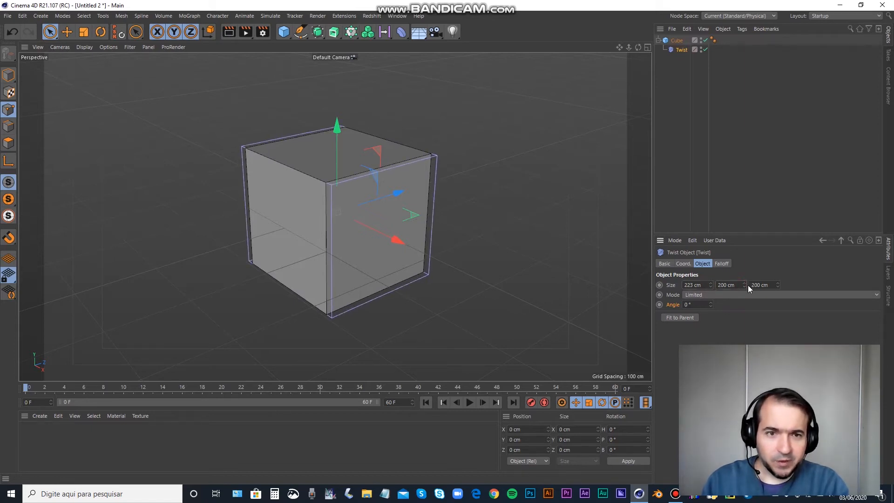
pyautogui.moveTo(743, 286); pyautogui.dragTo(777, 285)
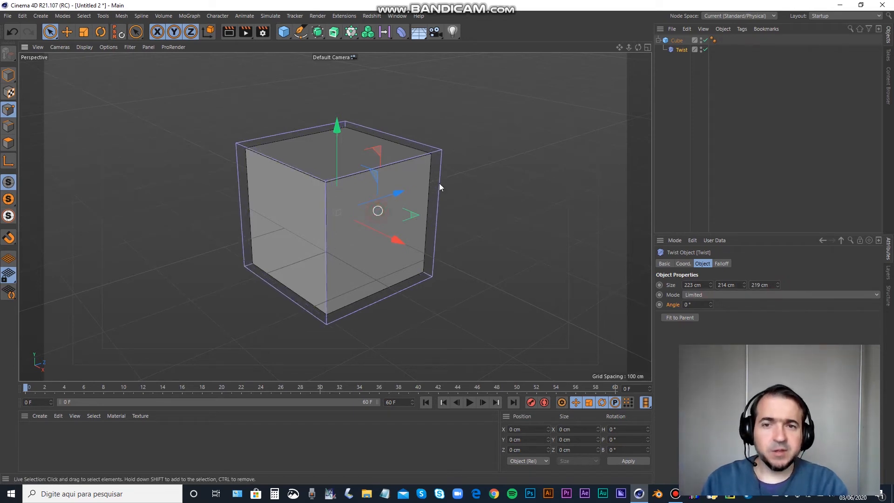
pyautogui.moveTo(301, 260)
pyautogui.keyDown('alt'); pyautogui.mouseDown()
pyautogui.moveTo(361, 241)
pyautogui.moveTo(299, 266)
pyautogui.mouseUp(); pyautogui.keyUp('alt')
pyautogui.hotkey('ctrl', 'z')
pyautogui.hotkey('ctrl', 'z')
pyautogui.hotkey('ctrl', 'z')
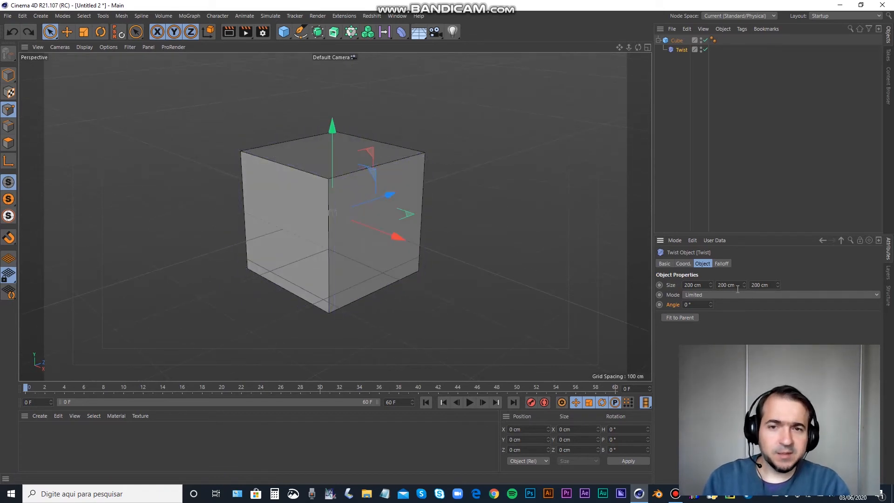
# - Set the Twist deformer's angle to 79°
pyautogui.click(682, 50)
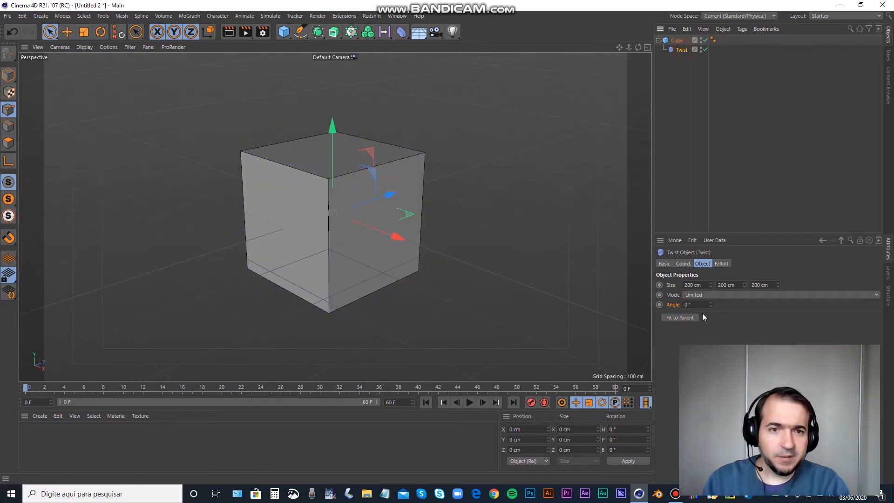
pyautogui.moveTo(713, 305); pyautogui.dragTo(754, 304)
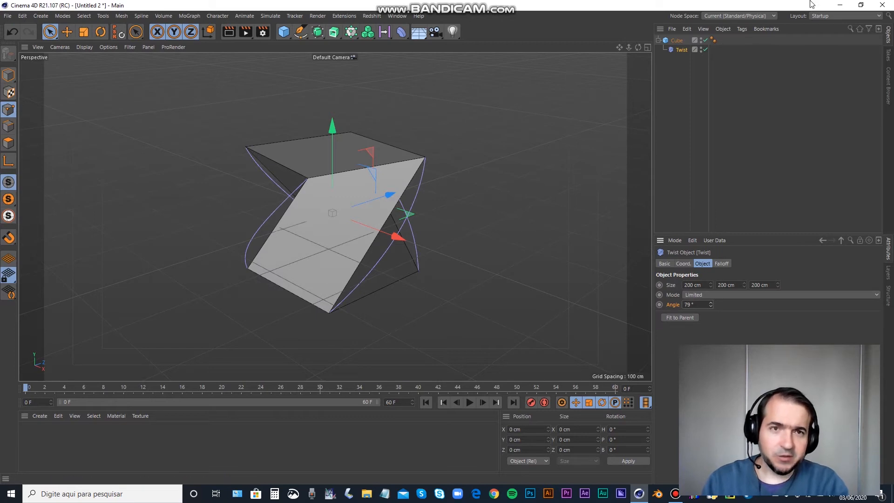
# - Subdivide the cube into 7 segments in X and 10 segments in Y
pyautogui.click(676, 40)
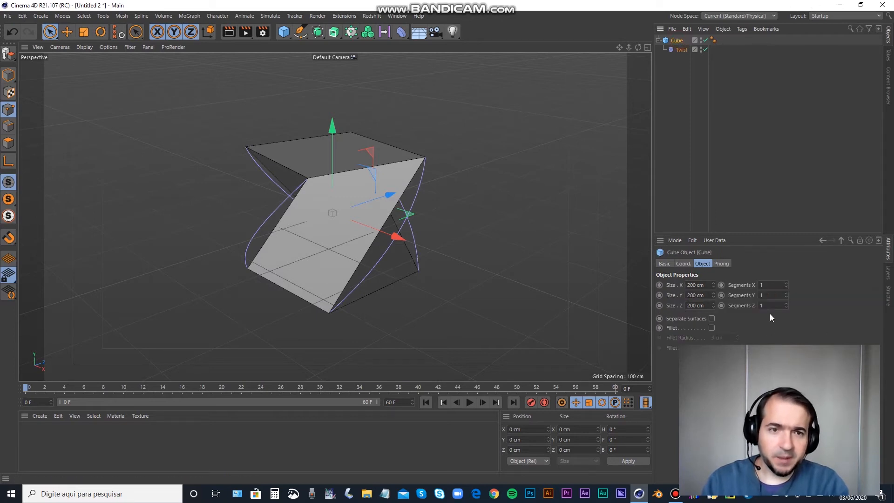
pyautogui.click(786, 293)
pyautogui.click(786, 294)
pyautogui.click(785, 293)
pyautogui.click(786, 293)
pyautogui.click(786, 293)
pyautogui.click(786, 293)
pyautogui.click(786, 294)
pyautogui.click(786, 294)
pyautogui.click(786, 293)
pyautogui.click(785, 294)
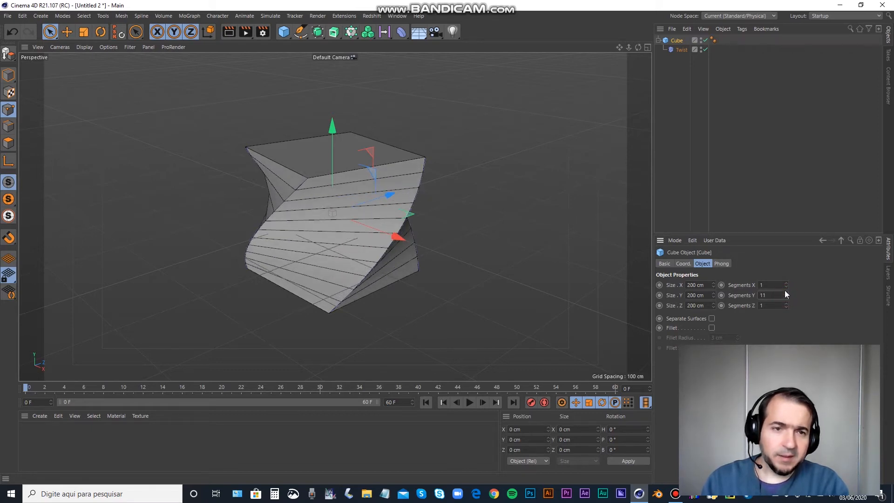
pyautogui.click(787, 298)
pyautogui.moveTo(787, 286); pyautogui.dragTo(783, 287)
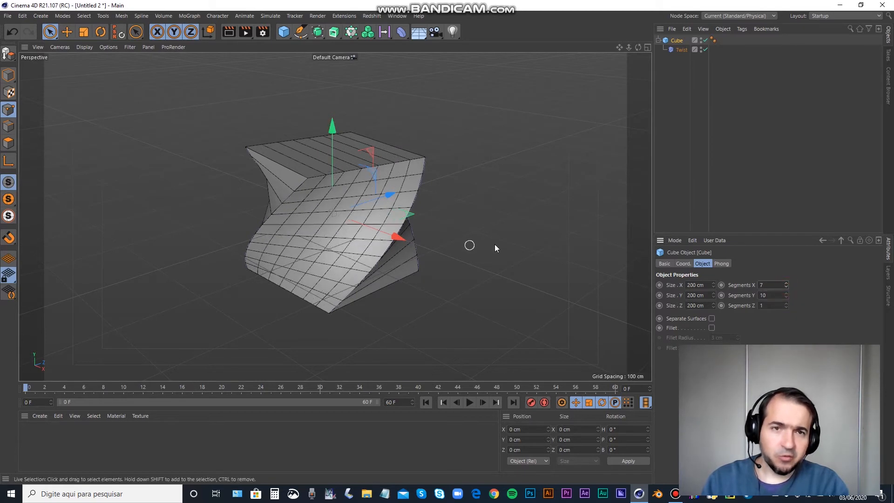
# - Increase the Twist deformer's angle to 314° and look over its coordinates
pyautogui.click(683, 50)
pyautogui.moveTo(710, 305); pyautogui.dragTo(710, 253)
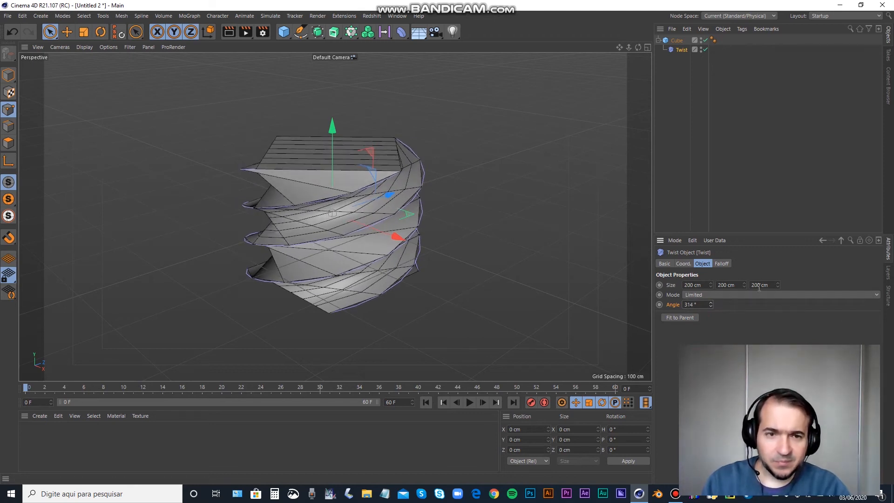
pyautogui.click(683, 263)
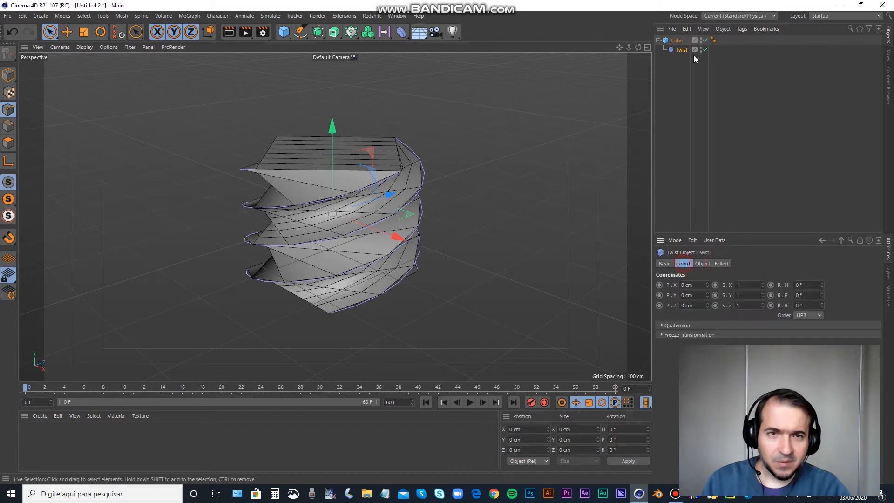
pyautogui.click(681, 50)
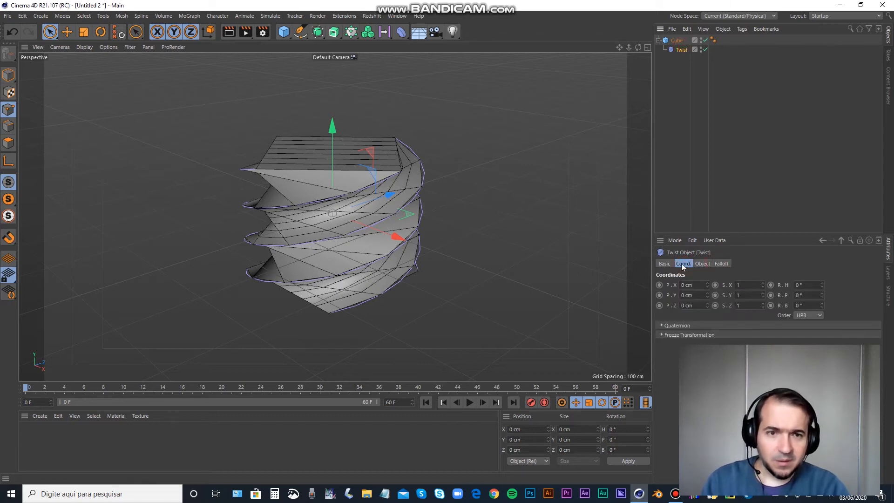
pyautogui.click(701, 264)
# - Set the cube's segments to 1 in X and 30 in Y
pyautogui.click(676, 40)
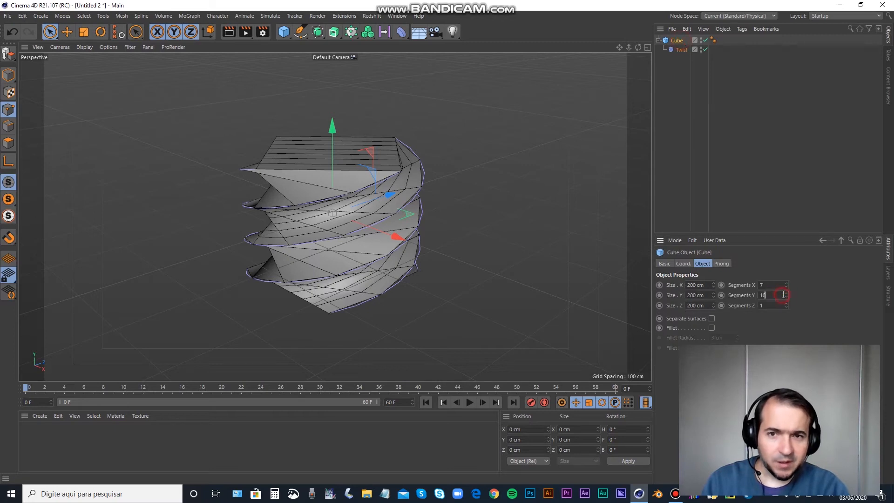
pyautogui.moveTo(786, 297); pyautogui.dragTo(729, 281)
pyautogui.write('1')
pyautogui.press('Return')
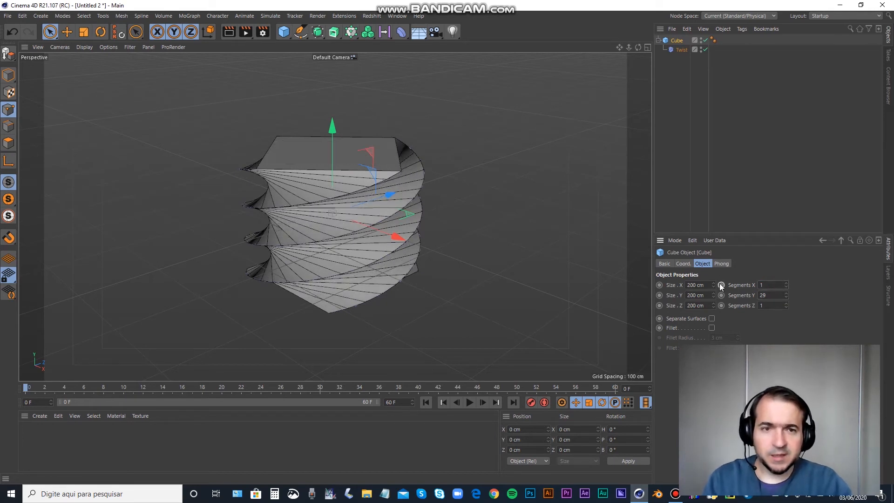
pyautogui.moveTo(787, 295); pyautogui.dragTo(786, 292)
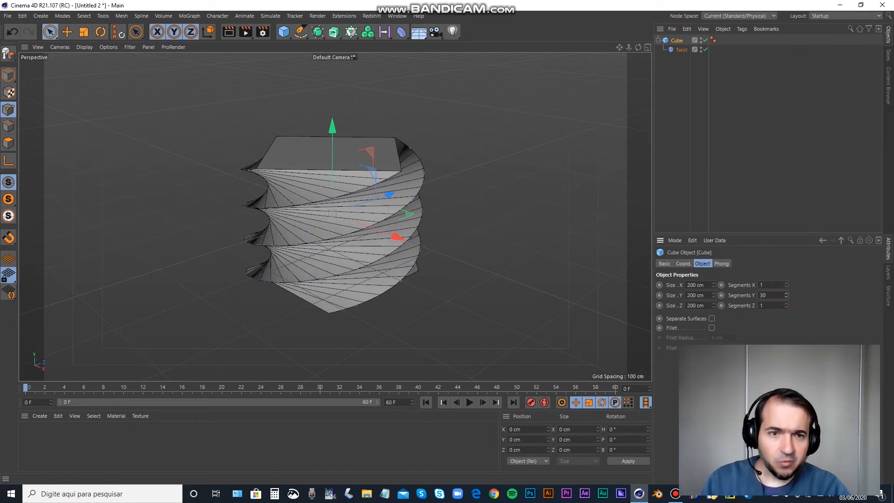
# - Reverse the Twist deformer's direction by setting its angle to -360°
pyautogui.click(680, 50)
pyautogui.moveTo(714, 303); pyautogui.dragTo(713, 335)
pyautogui.moveTo(711, 304); pyautogui.dragTo(709, 294)
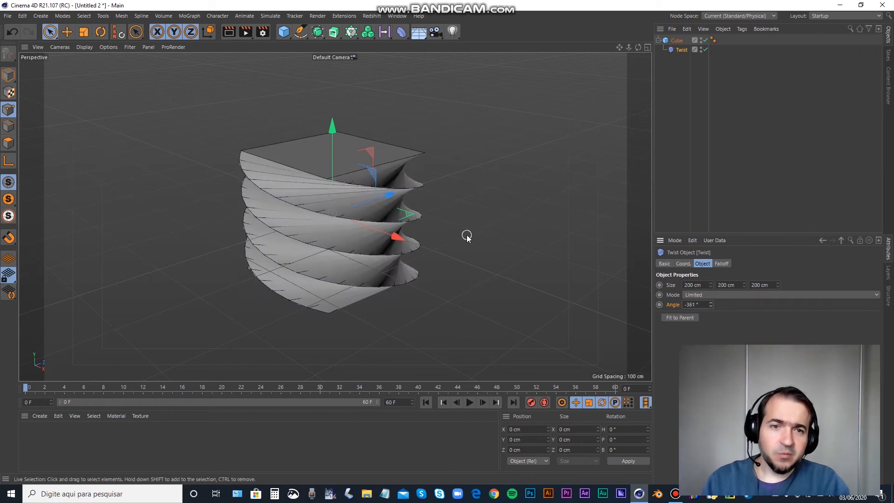
pyautogui.click(704, 304)
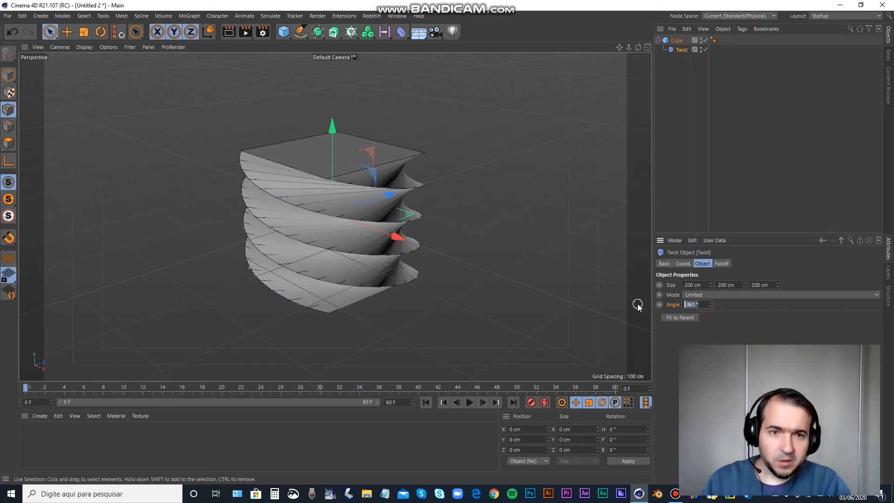
pyautogui.write('=')
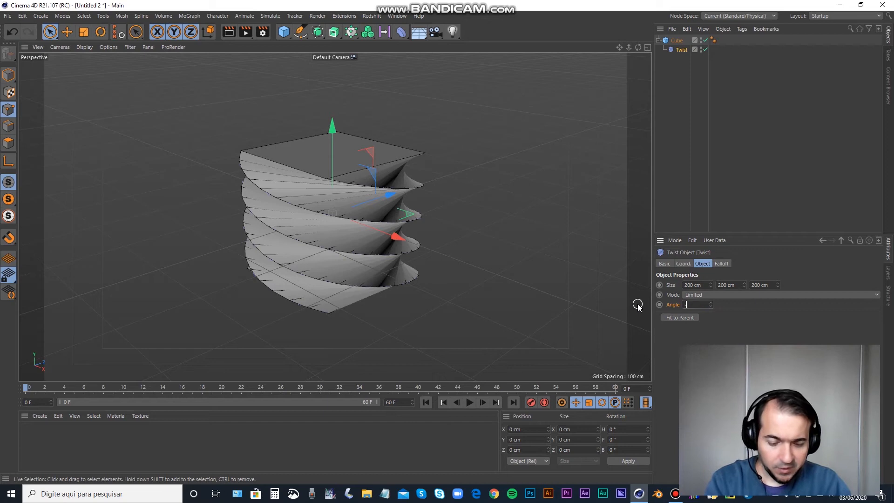
pyautogui.write('360')
pyautogui.press('Return')
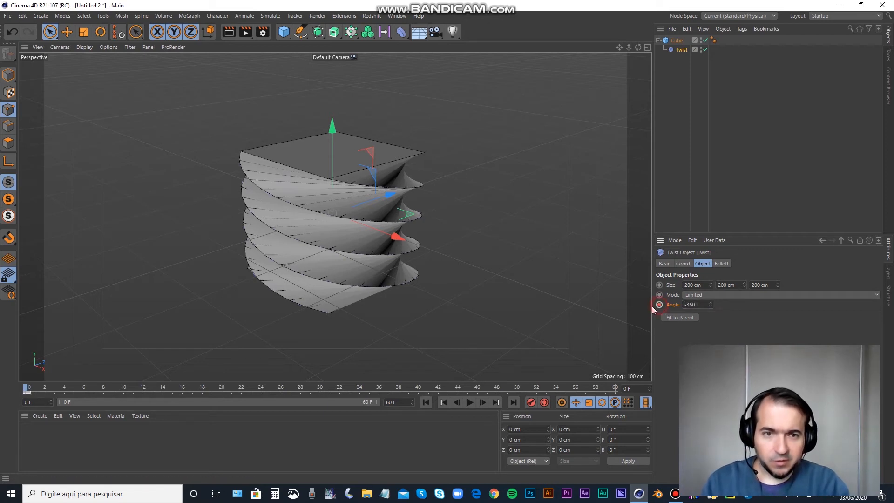
# - Keyframe the Twist angle at -360° on frames 0 and 60 and at 360° on frame 30
pyautogui.moveTo(353, 385); pyautogui.dragTo(612, 392)
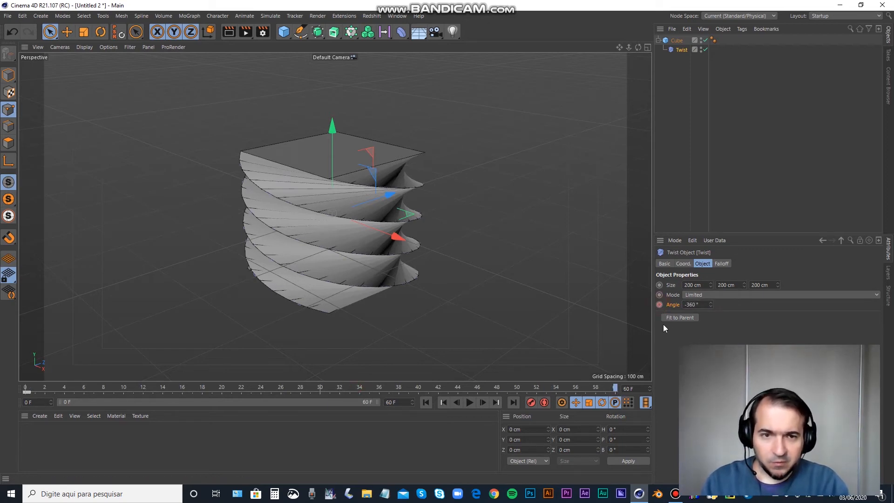
pyautogui.click(320, 387)
pyautogui.doubleClick(692, 304)
pyautogui.write('360')
pyautogui.press('Return')
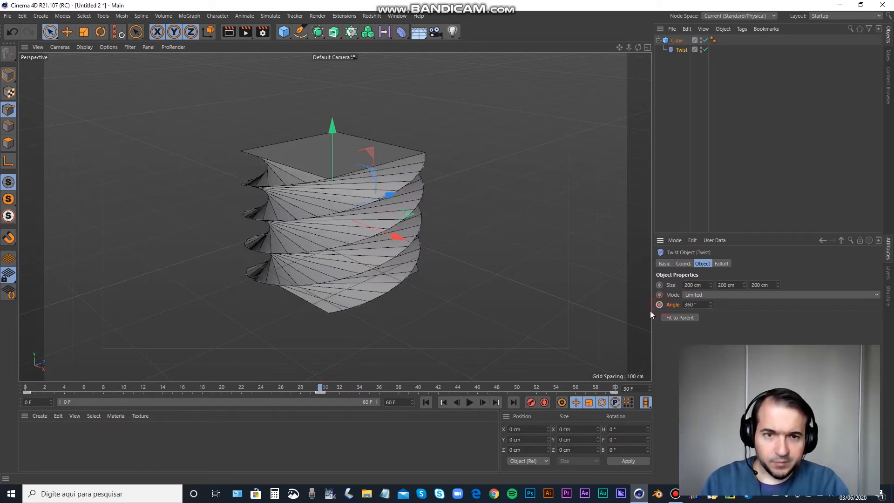
# - Play the twist animation, switch the viewport display to Gouraud Shading without lines, and stop the playback
pyautogui.click(470, 402)
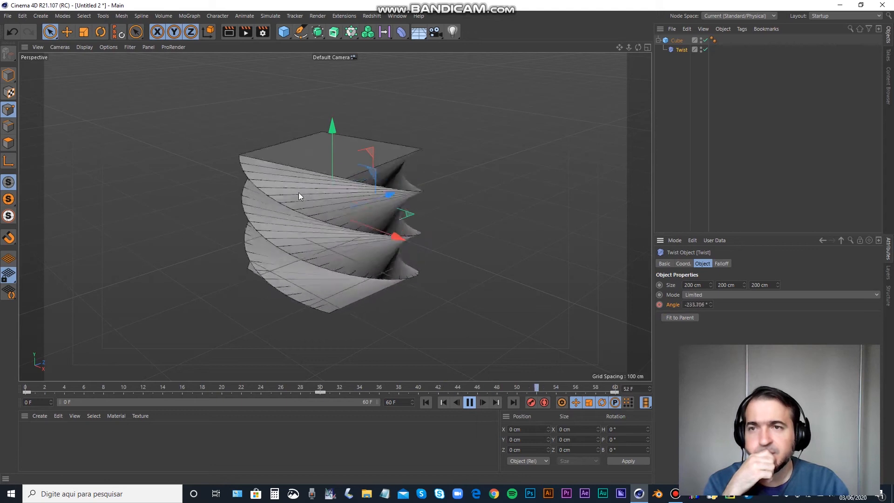
pyautogui.click(109, 47)
pyautogui.moveTo(77, 49)
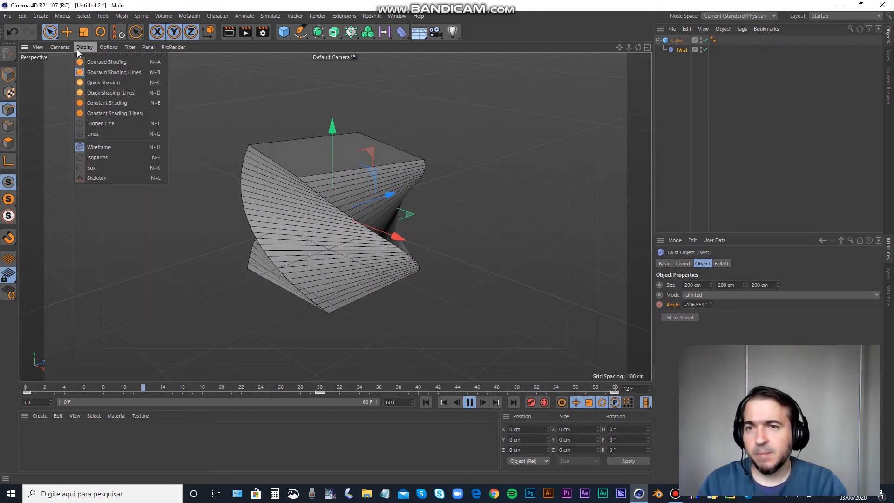
pyautogui.click(102, 62)
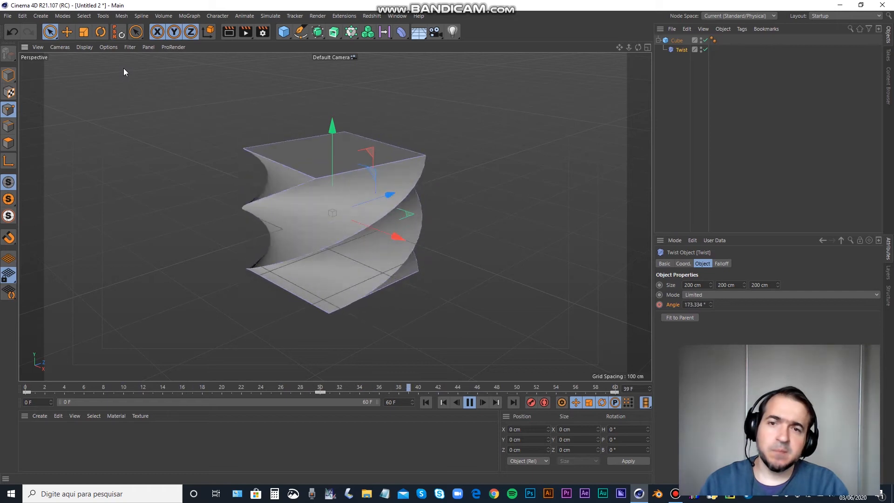
pyautogui.press('F8')
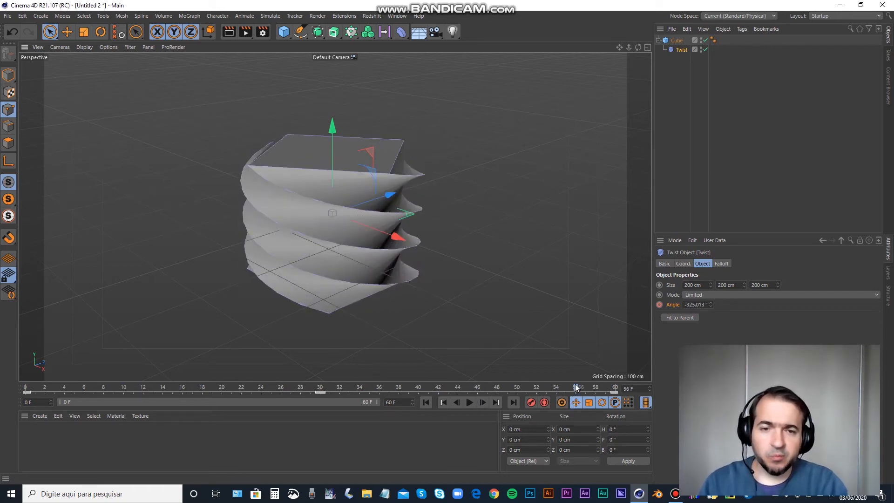
# - Go to frame 60 and convert the twisted cube's shape with Current State to Object
pyautogui.moveTo(576, 387); pyautogui.dragTo(631, 391)
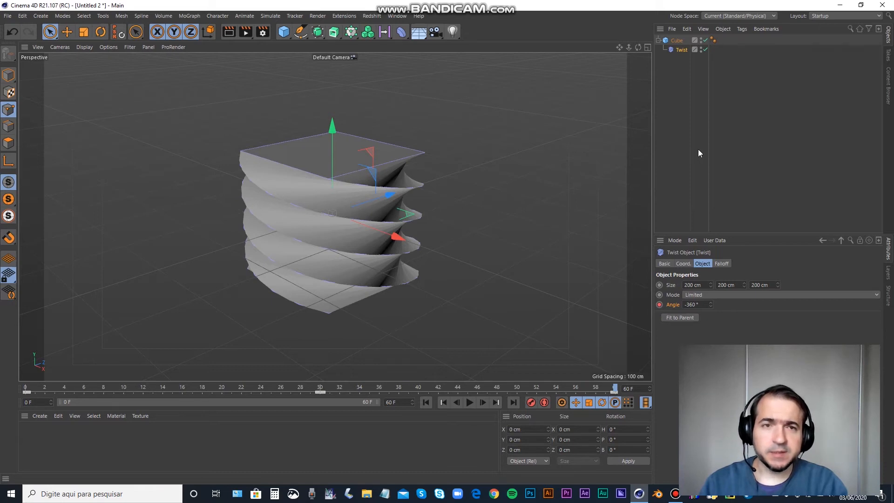
pyautogui.click(677, 41)
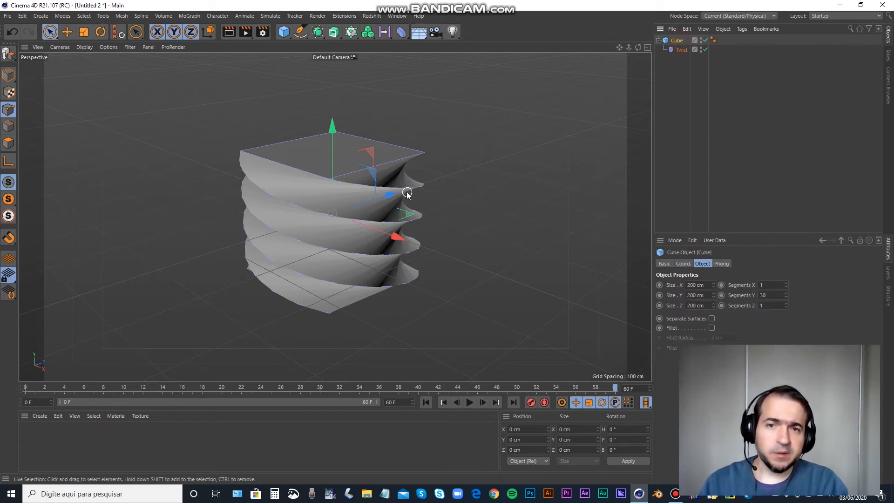
pyautogui.click(727, 29)
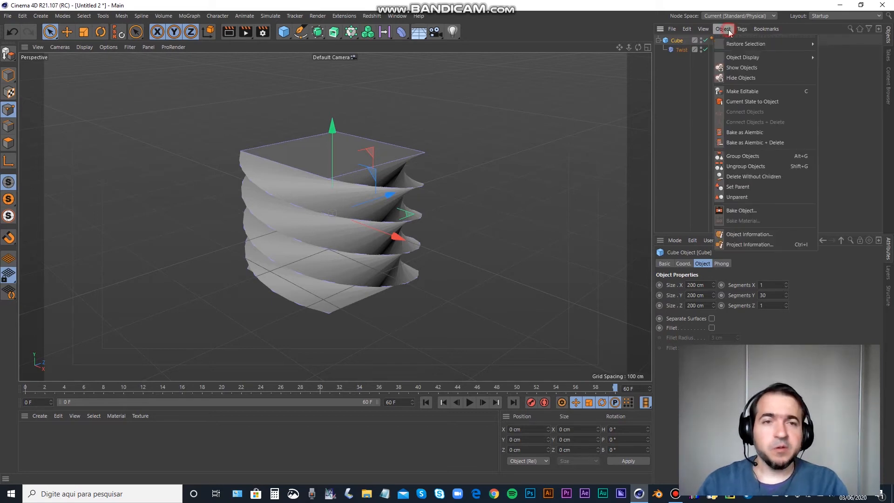
pyautogui.click(750, 102)
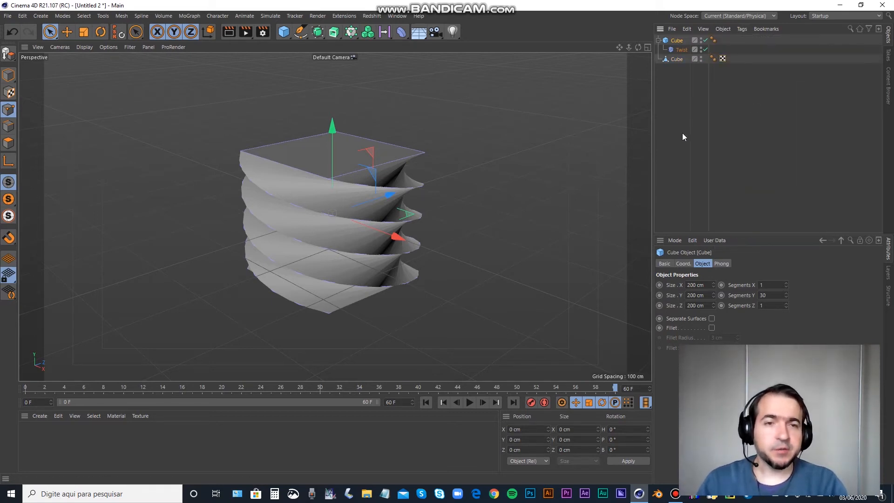
# - Delete the original cube with its Twist deformer and select the converted polygon copy to inspect its points
pyautogui.press('Delete')
pyautogui.click(676, 40)
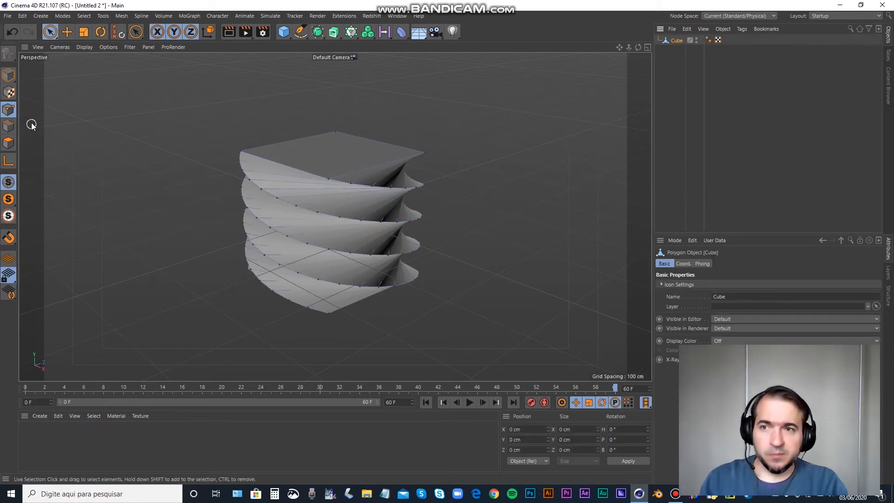
pyautogui.keyDown('alt'); pyautogui.moveTo(413, 216); pyautogui.dragTo(303, 200); pyautogui.keyUp('alt')
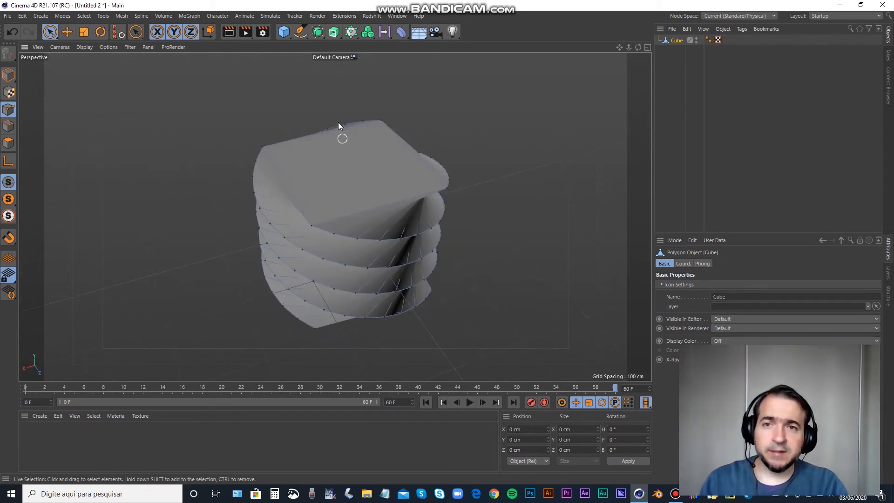
# - Add a Helix spline to the scene alongside the converted cube
pyautogui.click(300, 31)
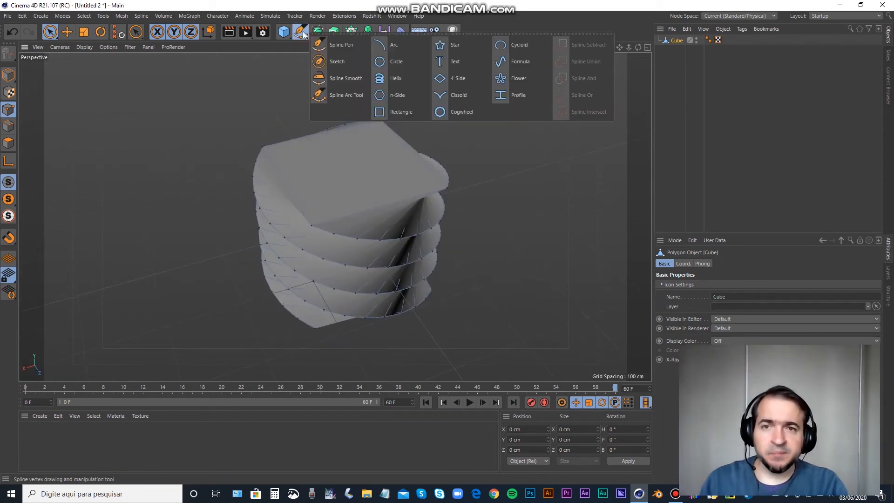
pyautogui.click(402, 82)
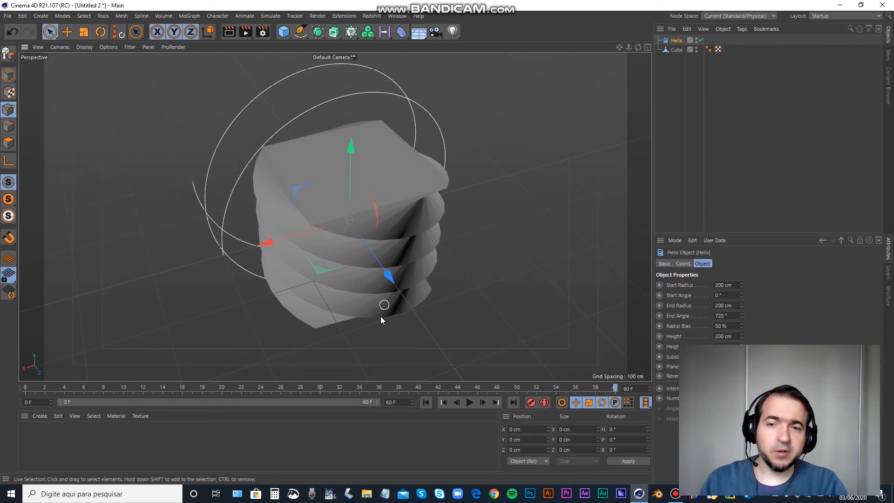
pyautogui.keyDown('alt'); pyautogui.moveTo(381, 316); pyautogui.dragTo(395, 183); pyautogui.keyUp('alt')
pyautogui.keyDown('alt'); pyautogui.moveTo(381, 242); pyautogui.dragTo(370, 161); pyautogui.keyUp('alt')
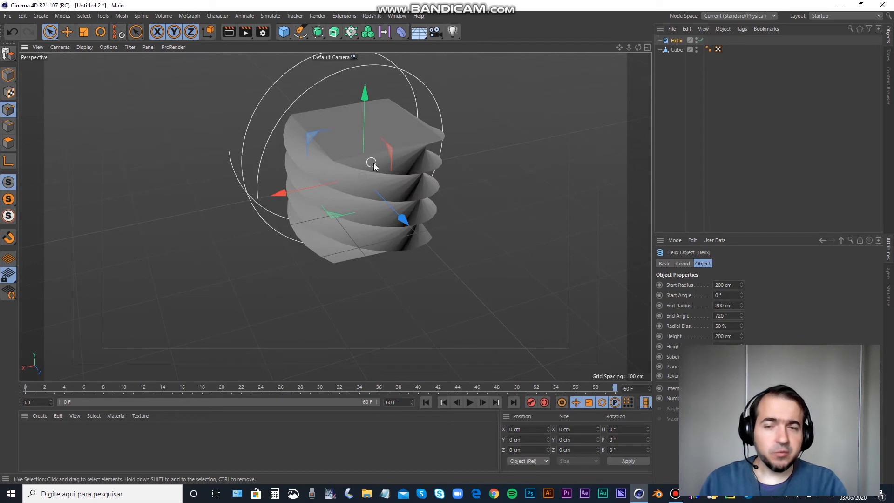
# - Delete the Helix spline together with the converted cube, and add a Sphere primitive to the empty scene
pyautogui.keyDown('ctrl'); pyautogui.click(675, 49); pyautogui.keyUp('ctrl')
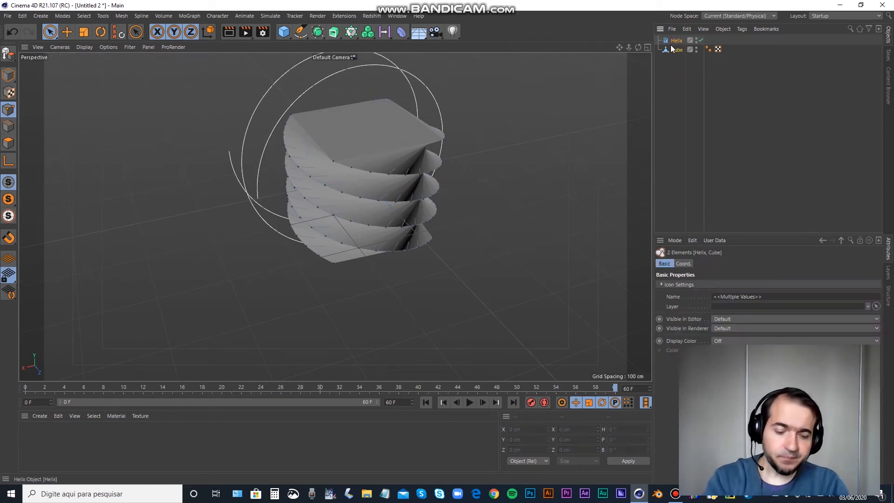
pyautogui.press('Delete')
pyautogui.keyDown('alt'); pyautogui.moveTo(368, 203); pyautogui.dragTo(387, 163); pyautogui.keyUp('alt')
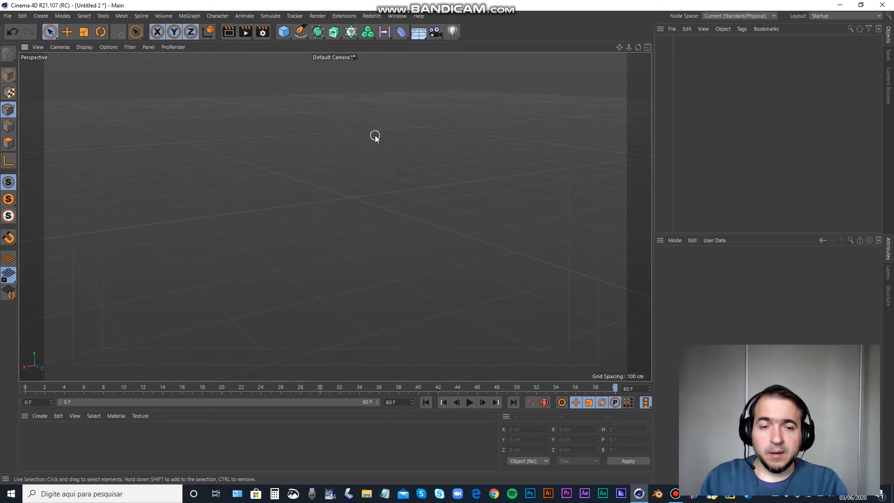
pyautogui.click(285, 32)
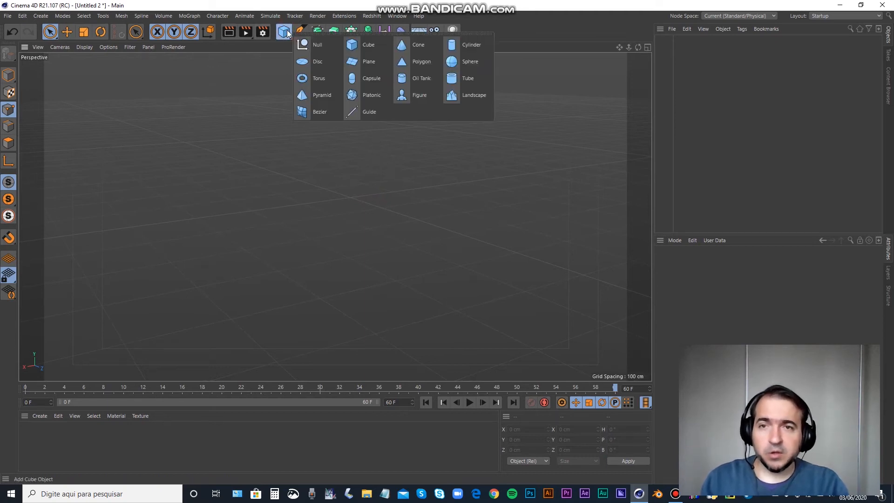
pyautogui.click(463, 65)
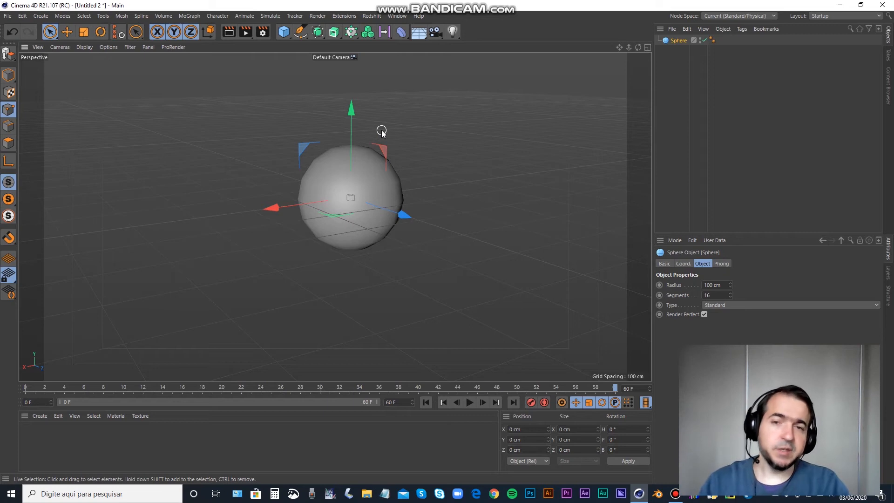
# - At frame 0, set the sphere's Y position to 500 cm and keyframe it
pyautogui.keyDown('alt'); pyautogui.moveTo(470, 124); pyautogui.dragTo(461, 192); pyautogui.keyUp('alt')
pyautogui.click(31, 387)
pyautogui.click(685, 263)
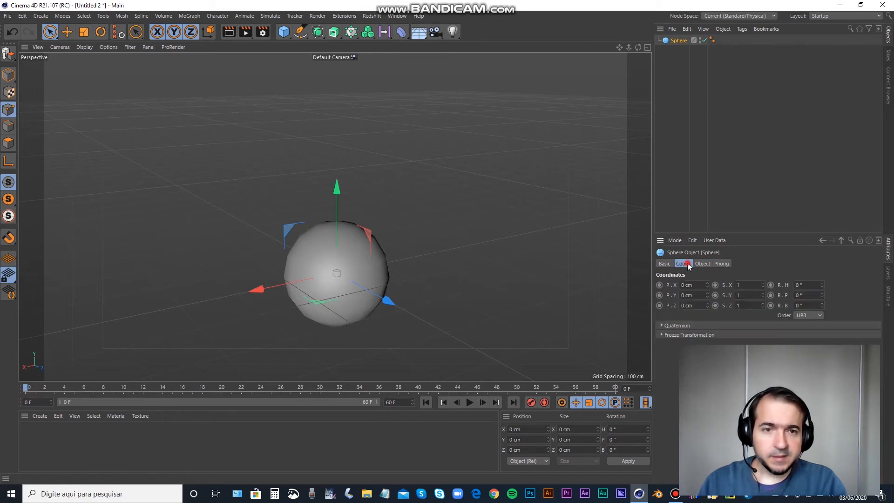
pyautogui.moveTo(337, 188); pyautogui.dragTo(337, 63)
pyautogui.doubleClick(694, 295)
pyautogui.write('500')
pyautogui.press('Return')
pyautogui.scroll(-3, 474, 206)
pyautogui.keyDown('alt'); pyautogui.moveTo(384, 211); pyautogui.dragTo(366, 268); pyautogui.keyUp('alt')
pyautogui.keyDown('ctrl'); pyautogui.click(659, 295); pyautogui.keyUp('ctrl')
# - Shorten the animation to 40 frames and key the sphere's Y position of 500 cm at frame 40
pyautogui.doubleClick(395, 402)
pyautogui.write('40')
pyautogui.press('Return')
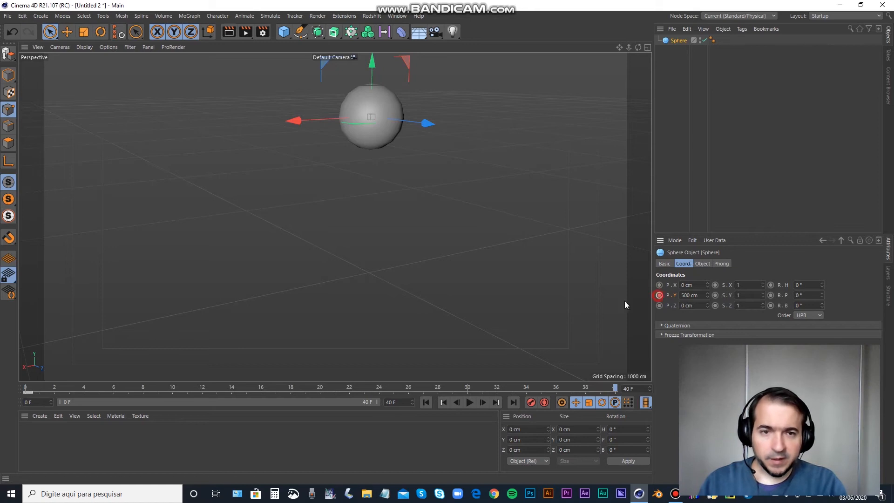
# - At frame 20, set the sphere's Y position to 0 cm, keyframe it and play the bounce
pyautogui.click(320, 391)
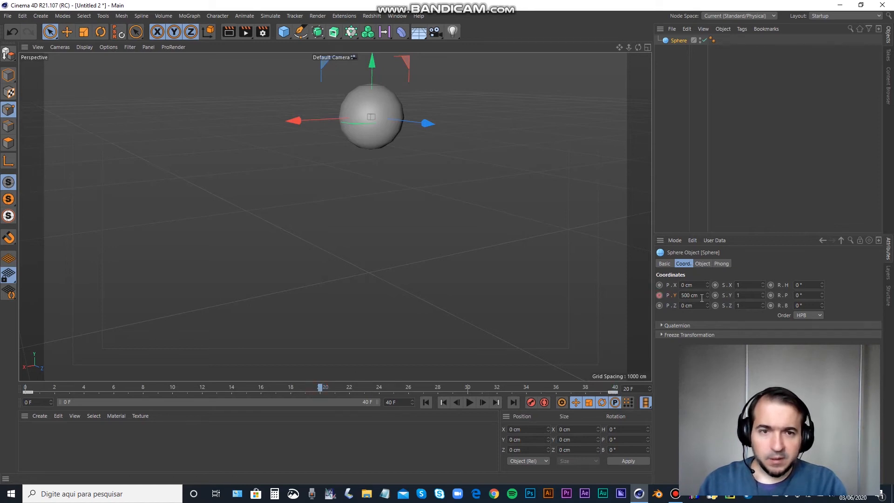
pyautogui.moveTo(698, 296); pyautogui.dragTo(648, 295)
pyautogui.write('0')
pyautogui.press('Return')
pyautogui.click(659, 296)
pyautogui.click(471, 406)
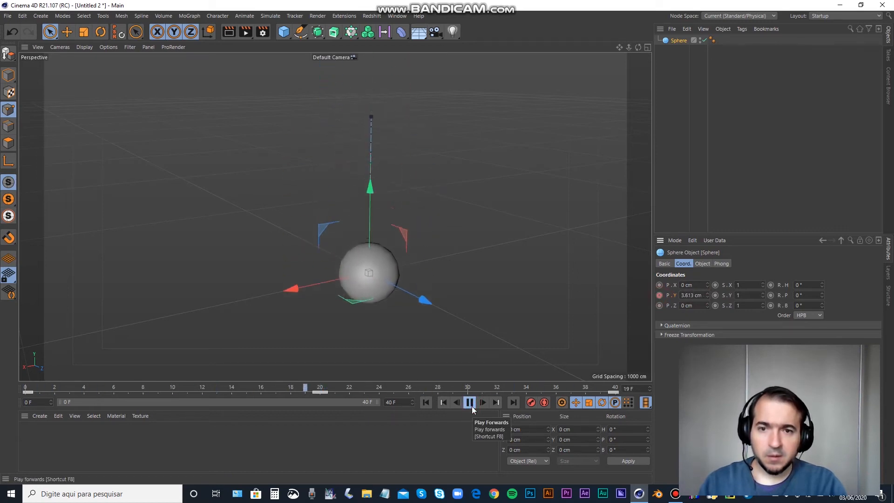
pyautogui.click(471, 406)
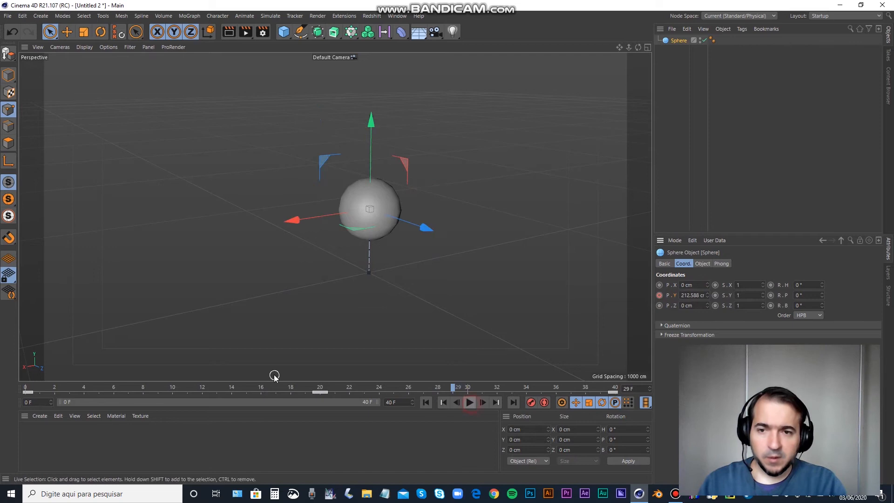
# - Retime the bounce with the low key at frame 15 and the last key at frame 30, ending the animation at frame 30
pyautogui.moveTo(325, 393); pyautogui.dragTo(249, 393)
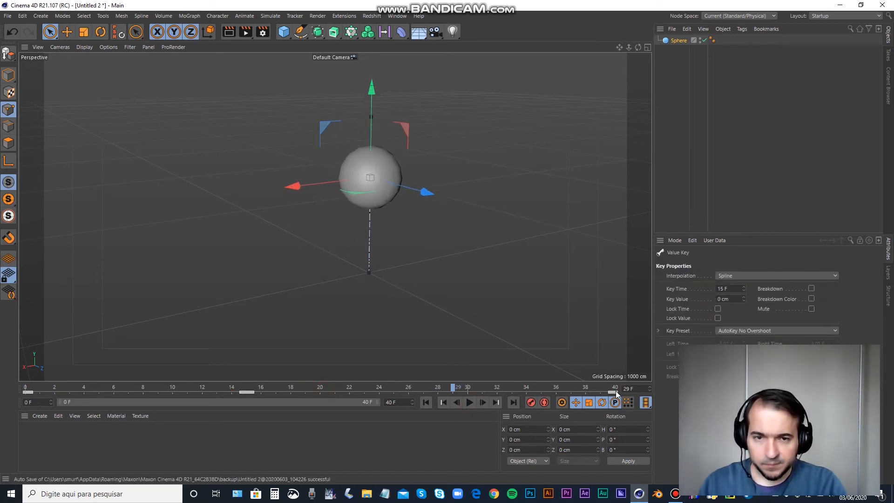
pyautogui.moveTo(614, 392); pyautogui.dragTo(468, 393)
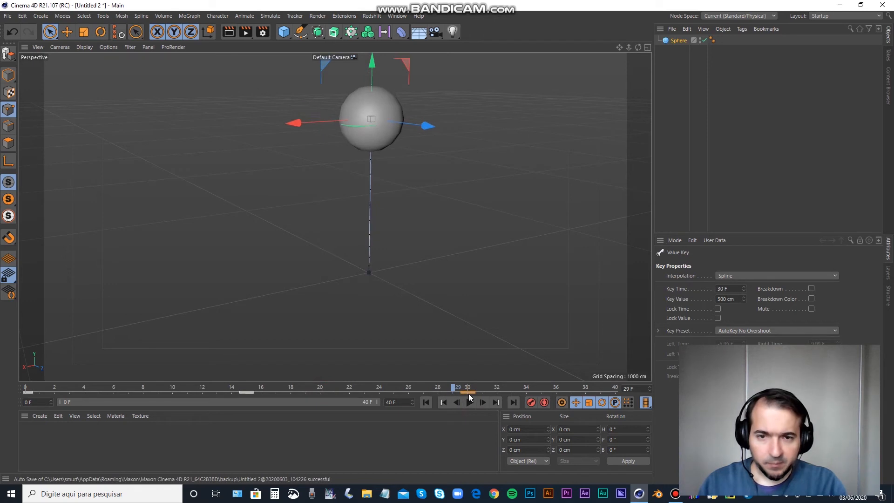
pyautogui.doubleClick(396, 402)
pyautogui.write('30')
pyautogui.press('Return')
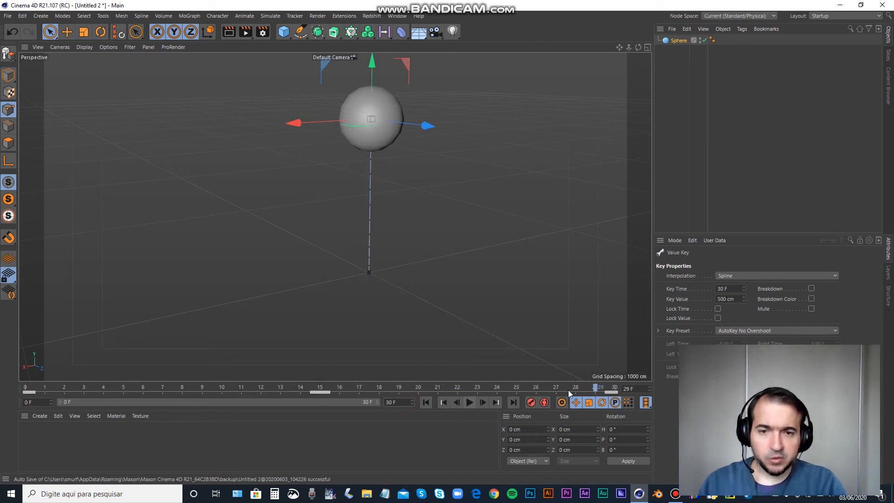
pyautogui.click(474, 401)
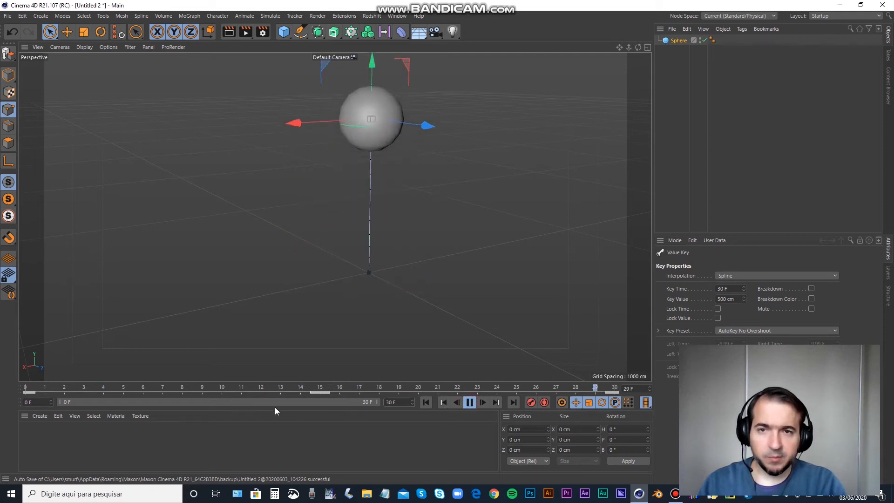
pyautogui.click(470, 402)
# - Go to frame 15 and add a Squash & Stretch deformer as a child of the sphere
pyautogui.click(320, 388)
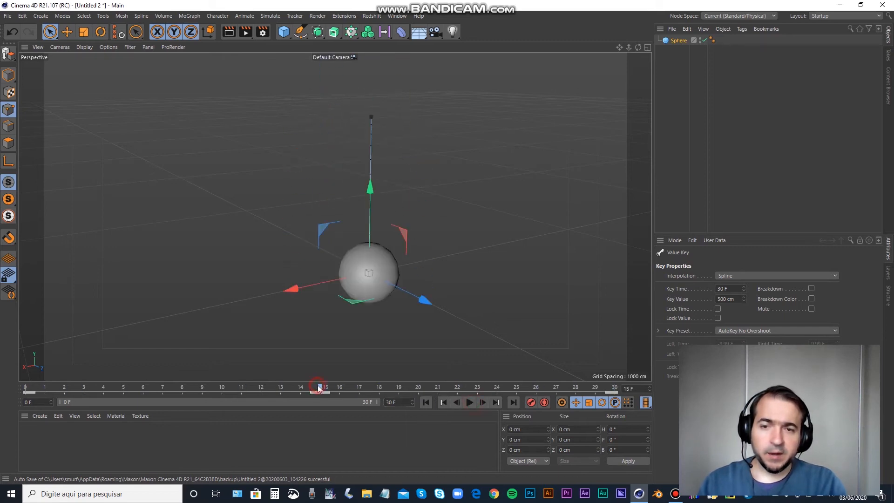
pyautogui.click(401, 31)
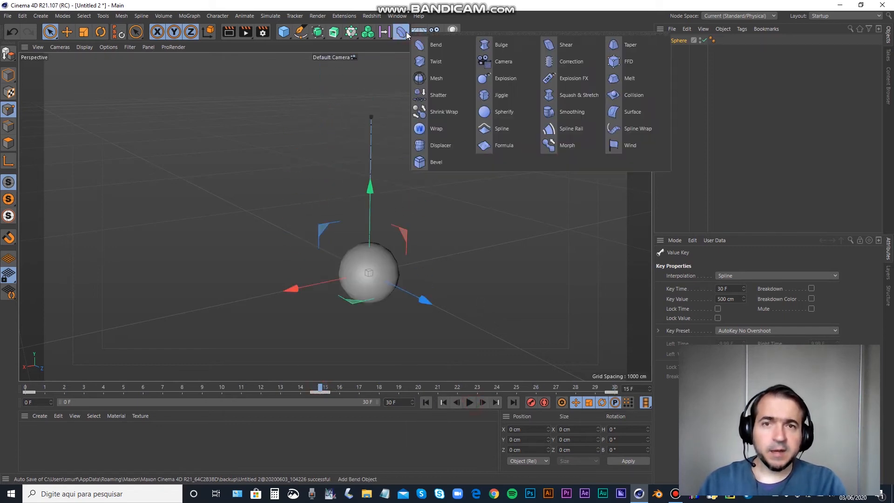
pyautogui.click(575, 96)
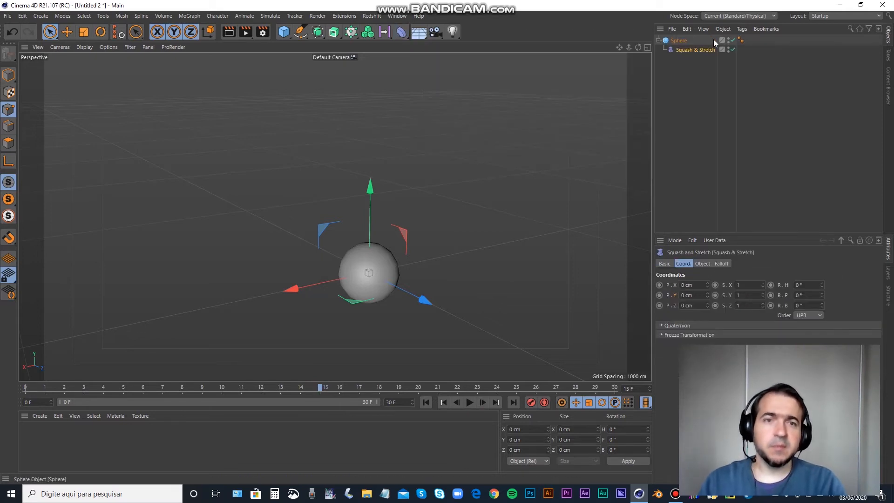
pyautogui.click(109, 48)
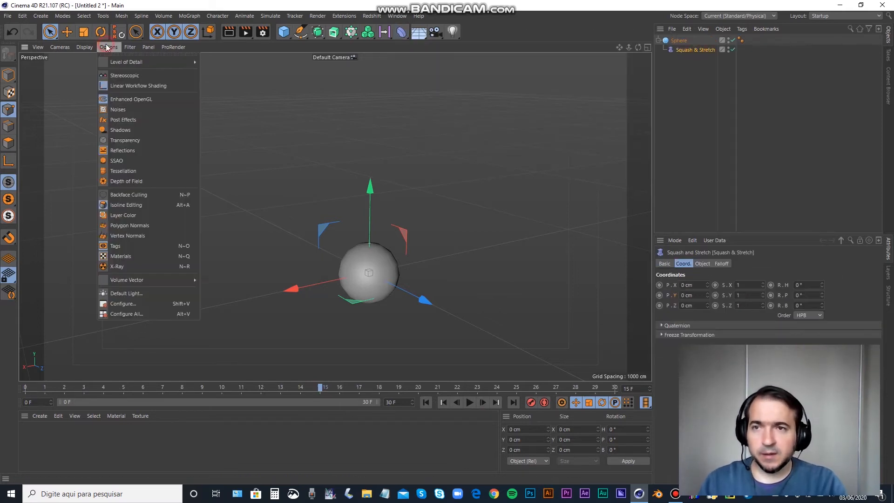
pyautogui.click(129, 47)
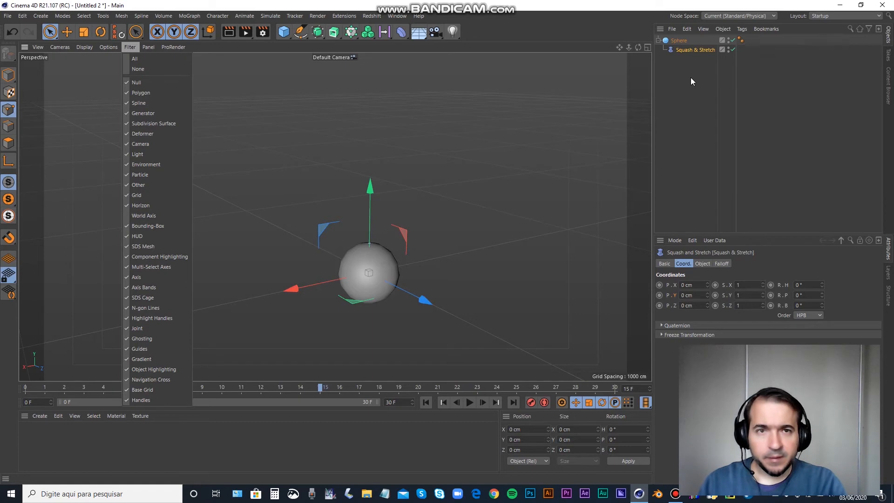
pyautogui.click(687, 55)
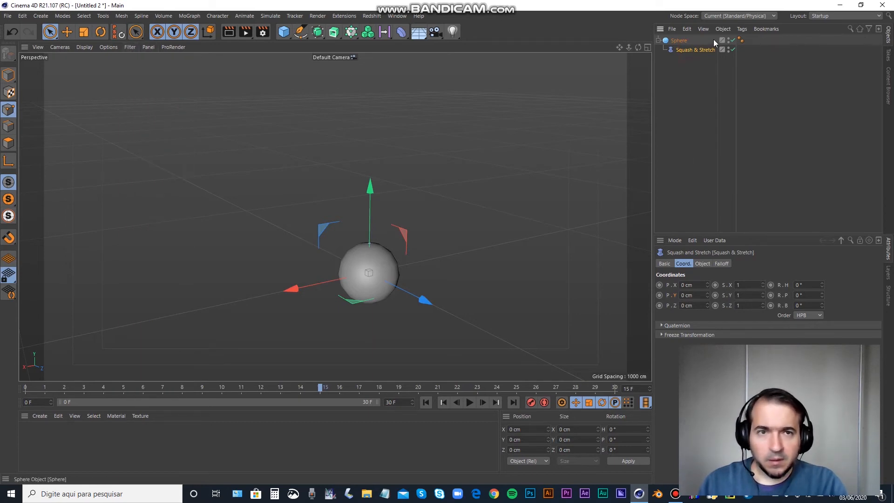
# - Switch the sphere off and on again to examine the Squash & Stretch deformer's line inside it
pyautogui.click(734, 40)
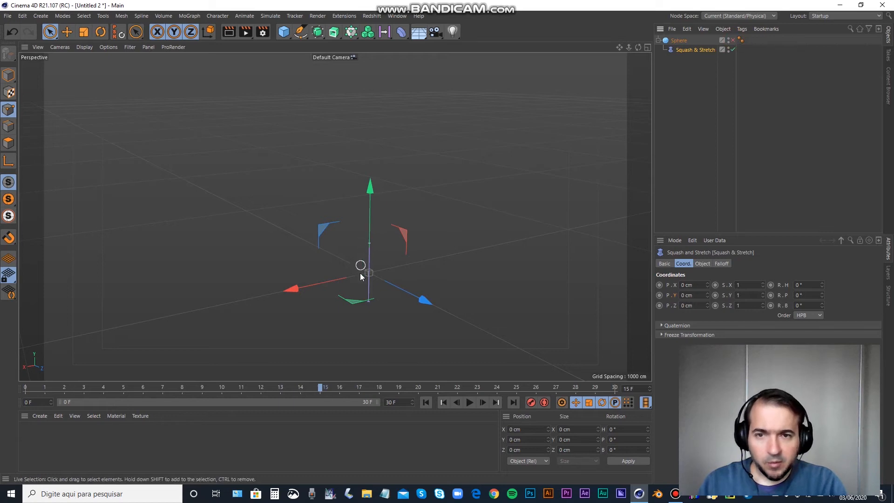
pyautogui.click(688, 79)
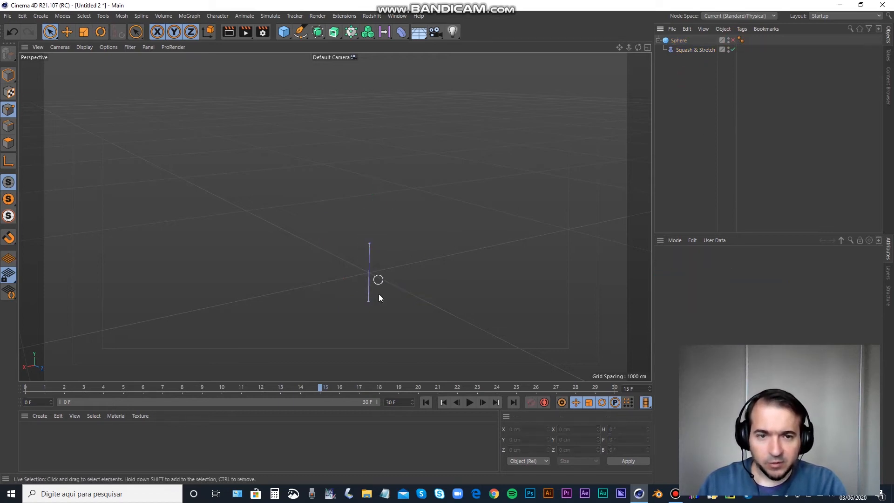
pyautogui.click(733, 41)
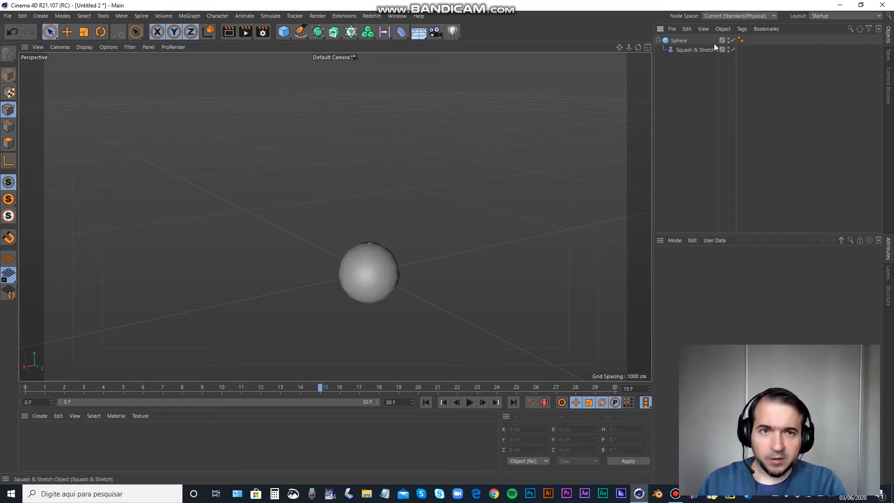
pyautogui.click(733, 40)
pyautogui.click(733, 41)
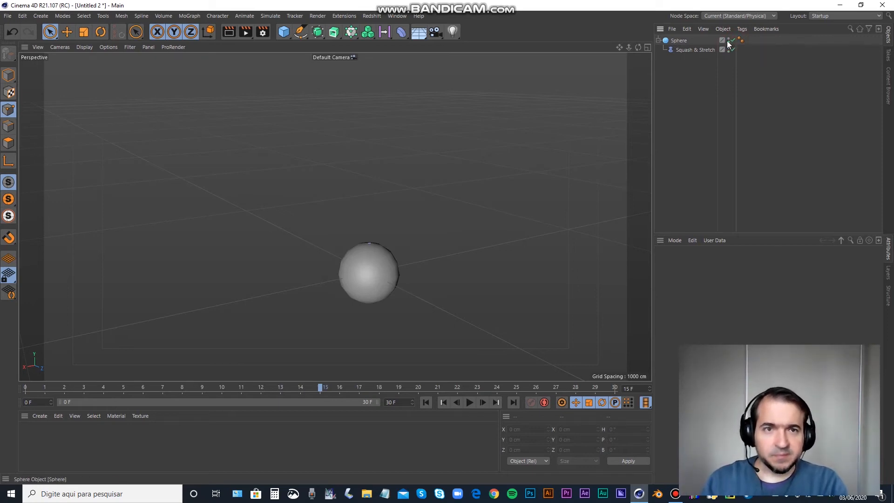
# - Try the Squash & Stretch deformer's Top at 420 cm, undo it, and set its Factor to 75%
pyautogui.click(668, 50)
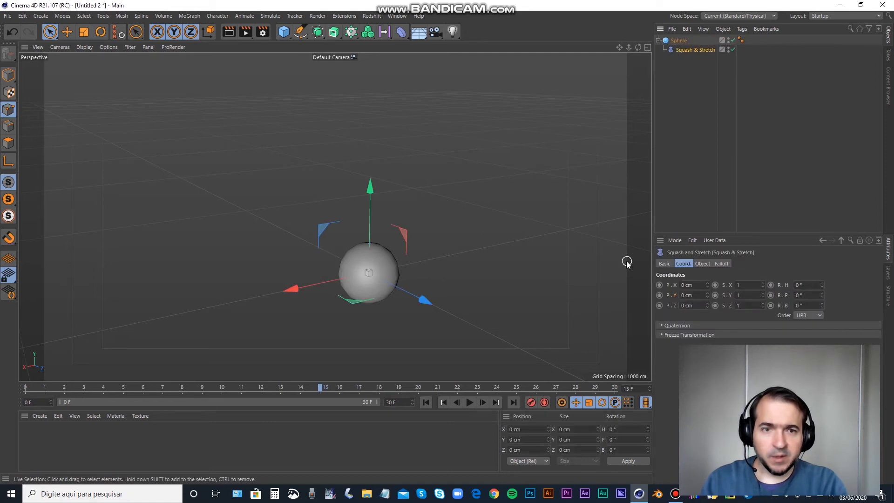
pyautogui.click(708, 266)
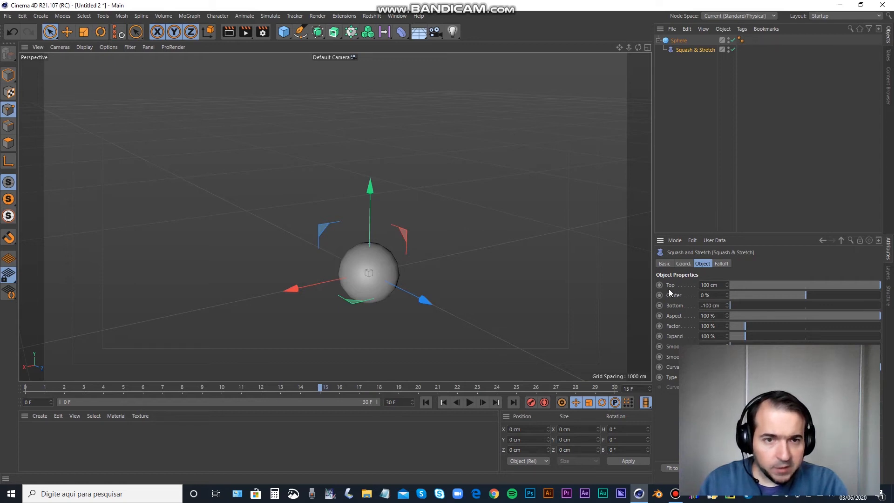
pyautogui.moveTo(727, 284); pyautogui.dragTo(773, 284)
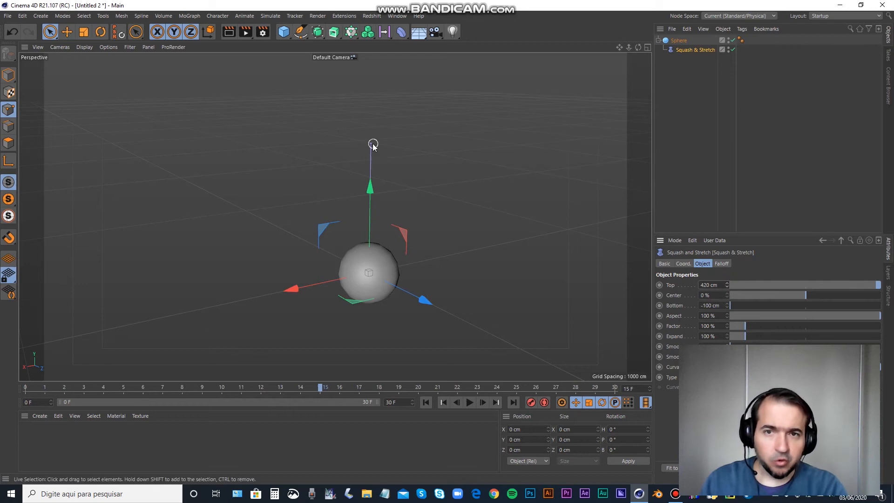
pyautogui.hotkey('ctrl', 'z')
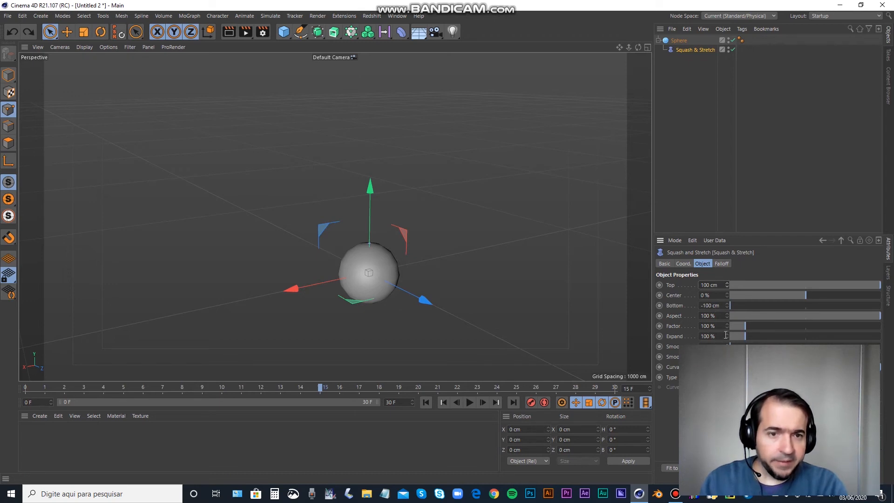
pyautogui.moveTo(728, 326)
pyautogui.mouseDown()
pyautogui.moveTo(787, 326)
pyautogui.moveTo(698, 325)
pyautogui.moveTo(740, 325)
pyautogui.moveTo(711, 325)
pyautogui.mouseUp()
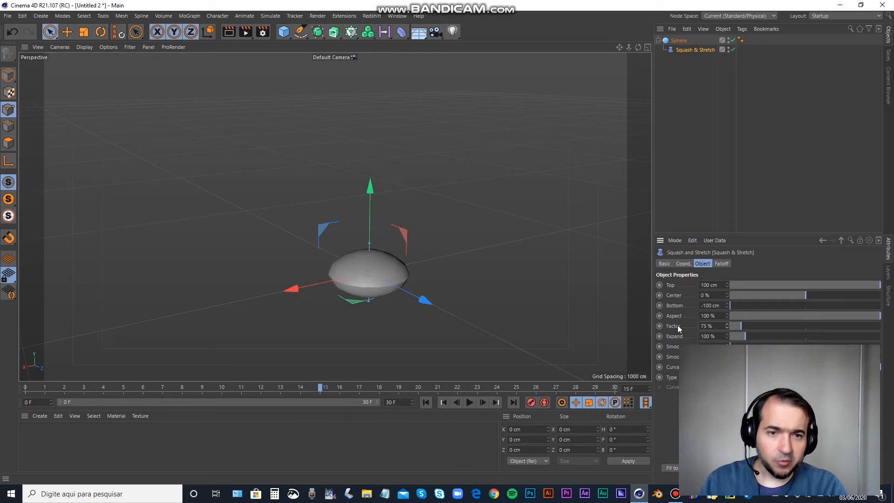
# - Try 23 segments on the sphere with the Squash & Stretch deformer switched off, and undo both changes
pyautogui.click(678, 40)
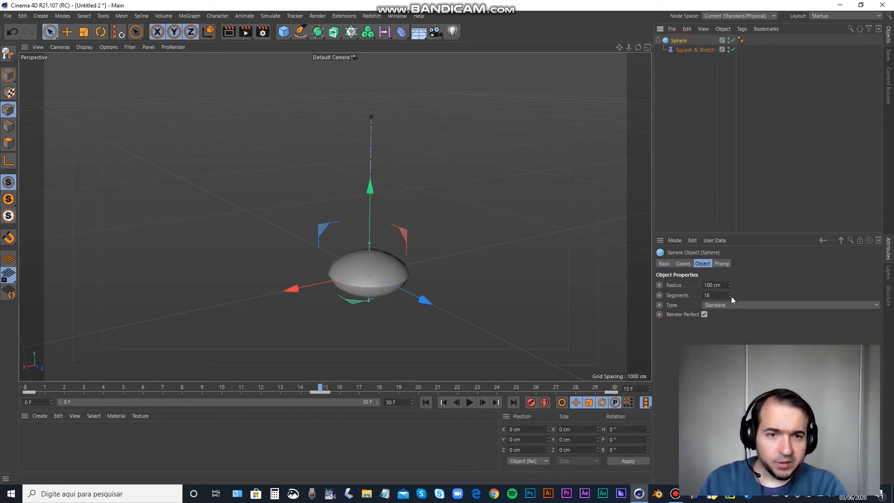
pyautogui.moveTo(730, 295); pyautogui.dragTo(730, 292)
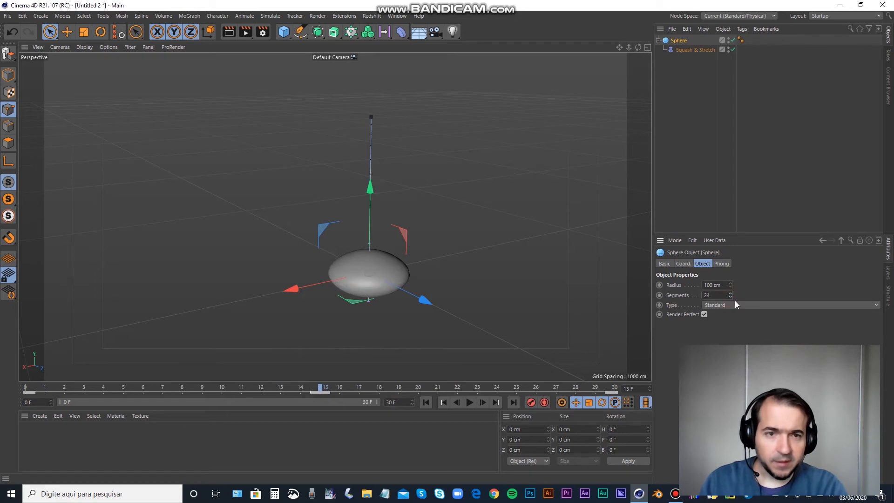
pyautogui.click(730, 297)
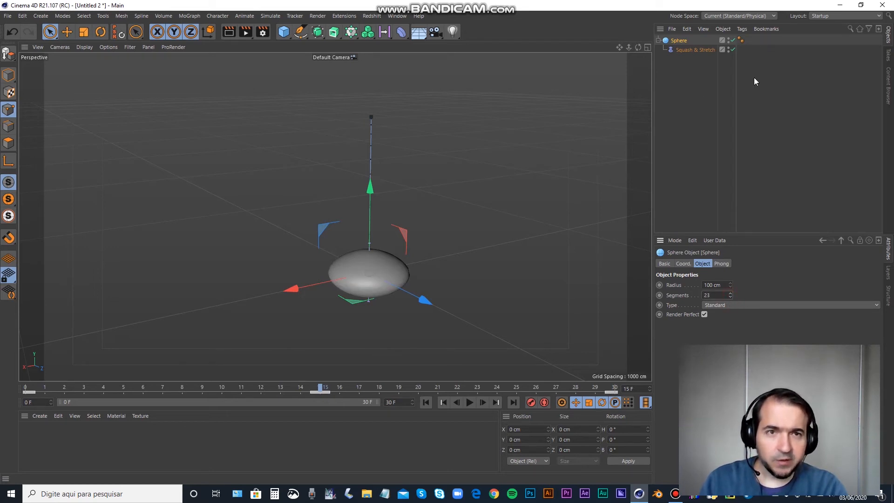
pyautogui.click(732, 49)
pyautogui.click(715, 295)
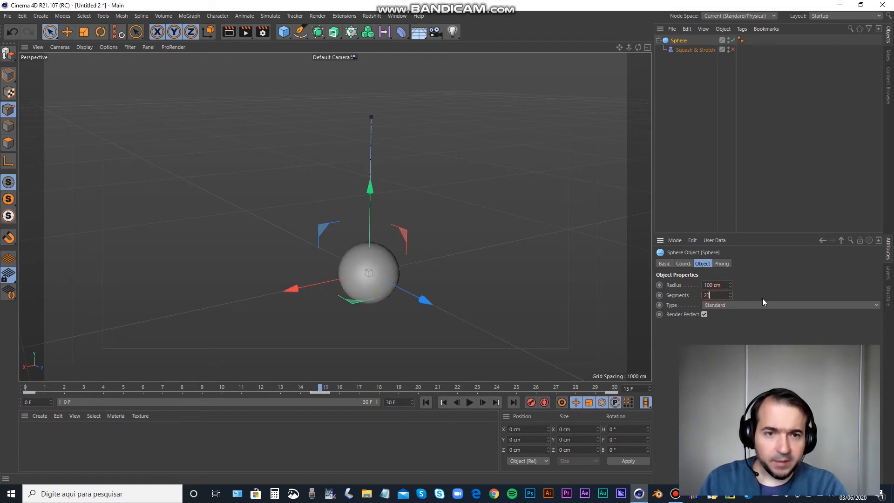
pyautogui.hotkey('ctrl', 'z')
pyautogui.hotkey('ctrl', 'z')
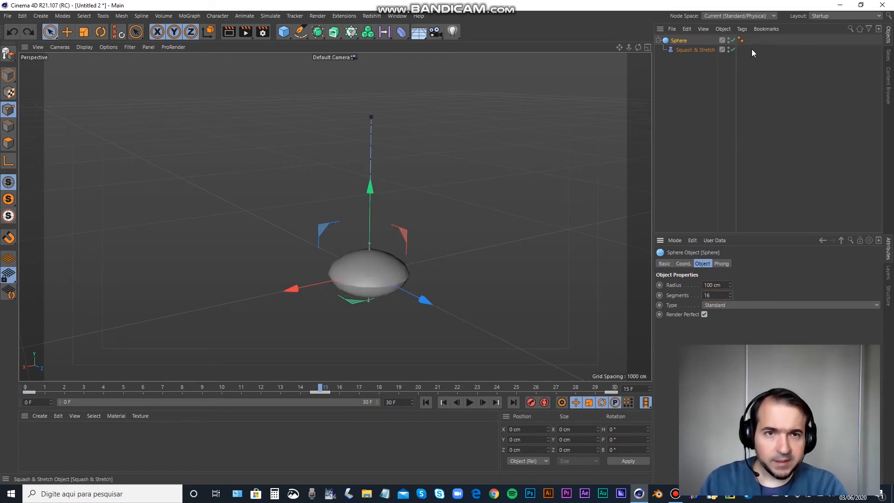
# - Switch off the Squash & Stretch deformer and render the view to examine the undeformed 16-segment sphere
pyautogui.click(733, 49)
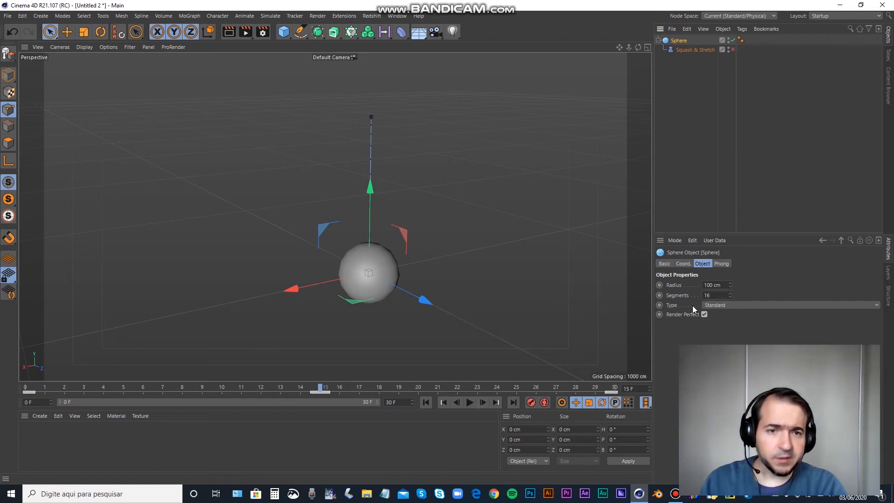
pyautogui.hotkey('ctrl', 'r')
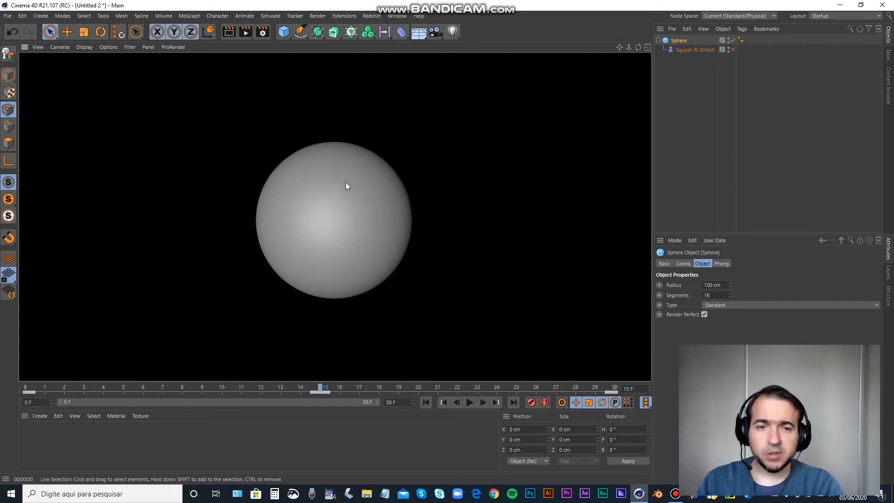
# - Switch the Squash & Stretch deformer back on and render the view to examine the squashed 16-segment sphere
pyautogui.click(689, 61)
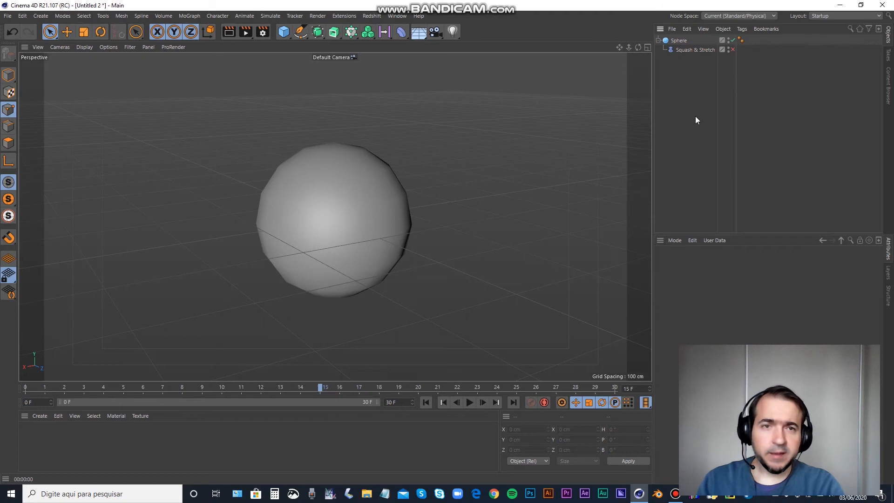
pyautogui.click(731, 49)
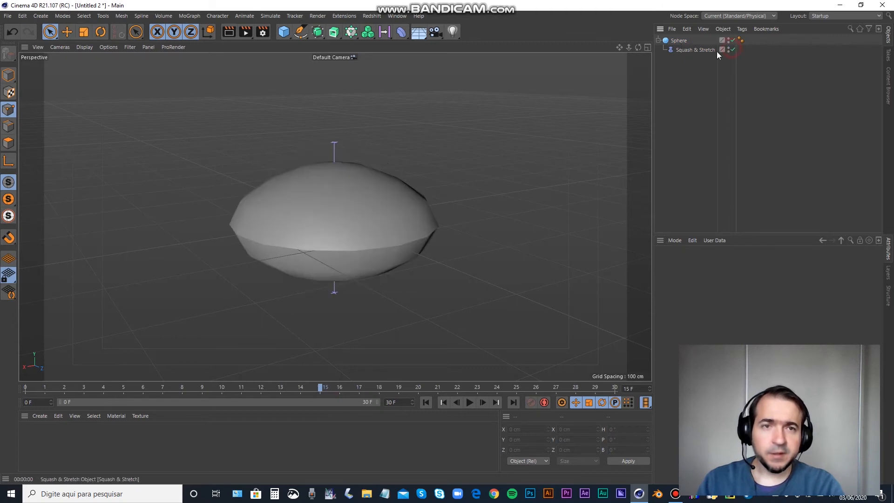
pyautogui.click(695, 50)
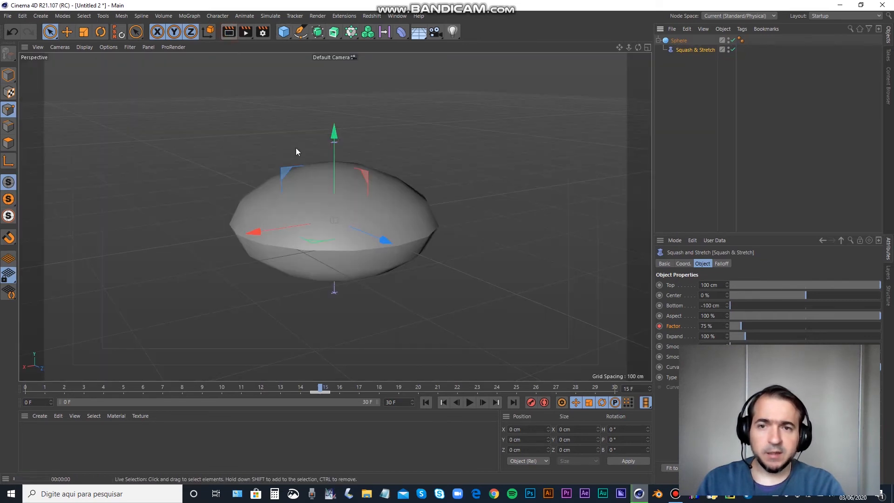
pyautogui.click(229, 32)
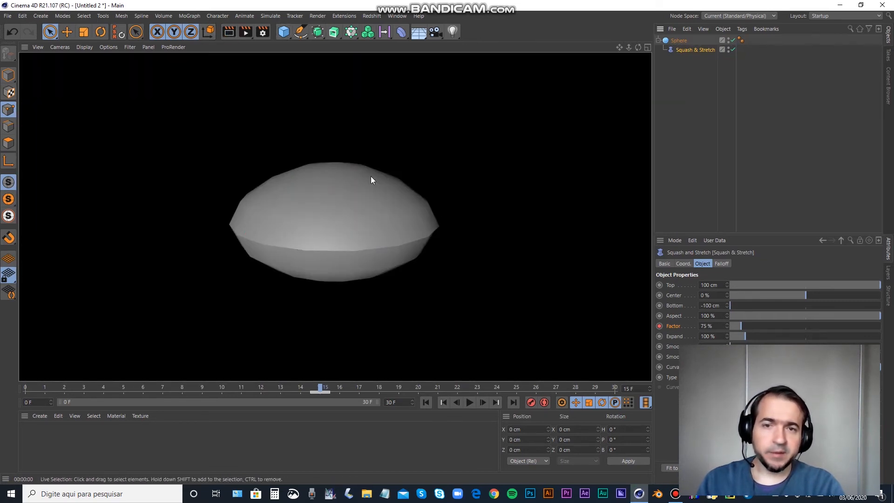
# - Set the sphere's Segments to 60 and render the view to examine the smoother squashed shape
pyautogui.click(673, 42)
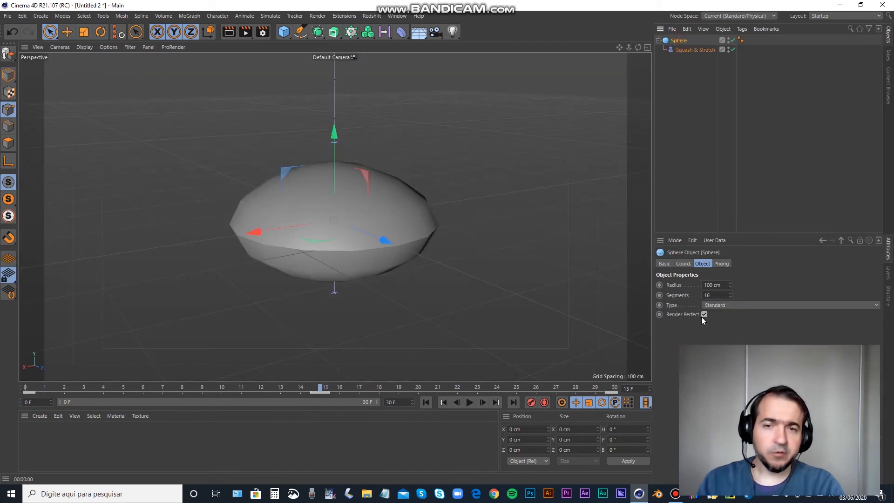
pyautogui.moveTo(730, 296); pyautogui.dragTo(745, 295)
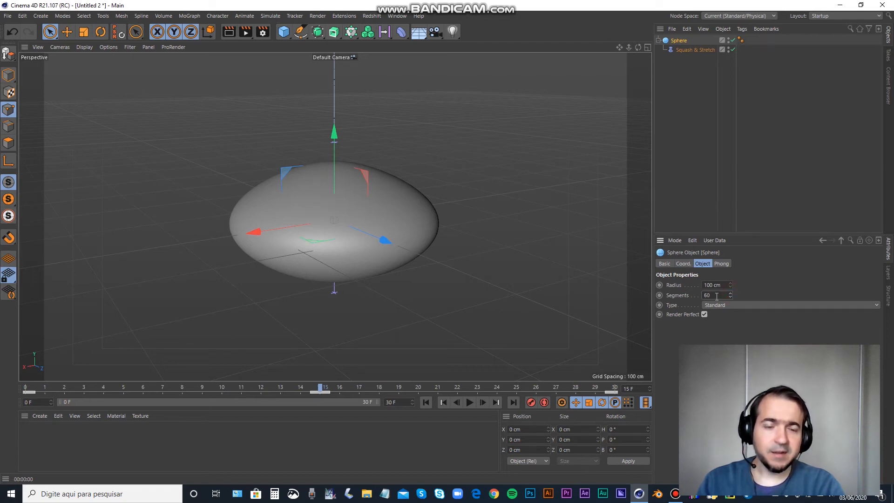
pyautogui.click(229, 32)
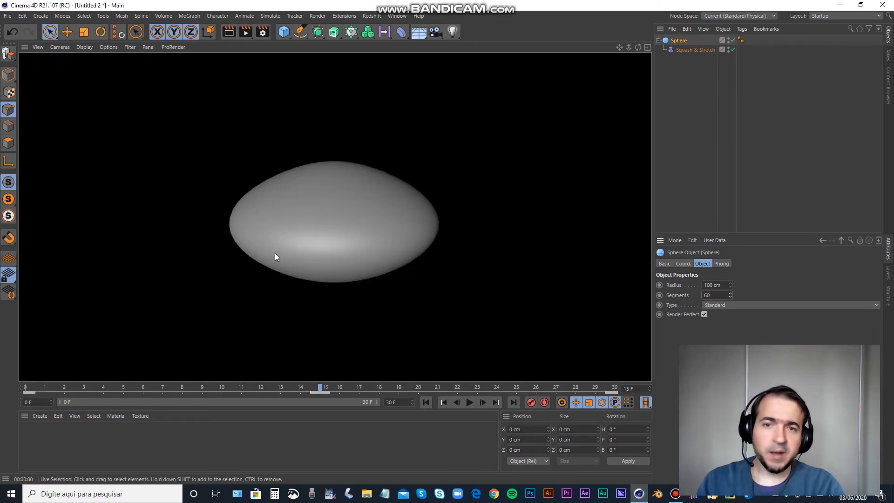
pyautogui.click(684, 98)
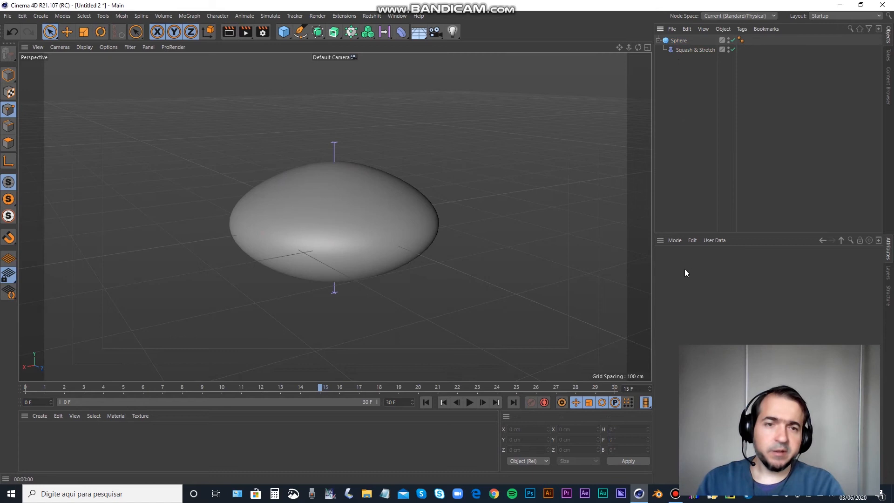
# - Show the sphere in Gouraud Shading (Lines) to examine its segments, and return the display to Gouraud Shading
pyautogui.click(682, 41)
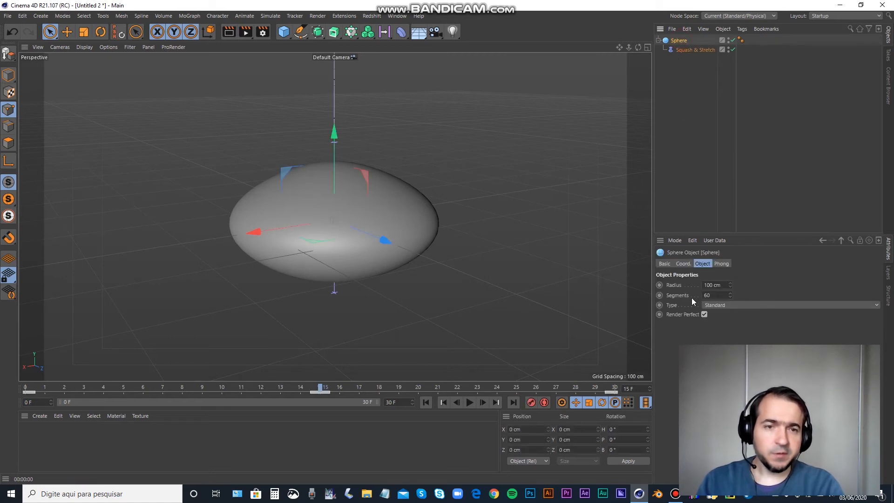
pyautogui.click(106, 47)
pyautogui.moveTo(85, 47)
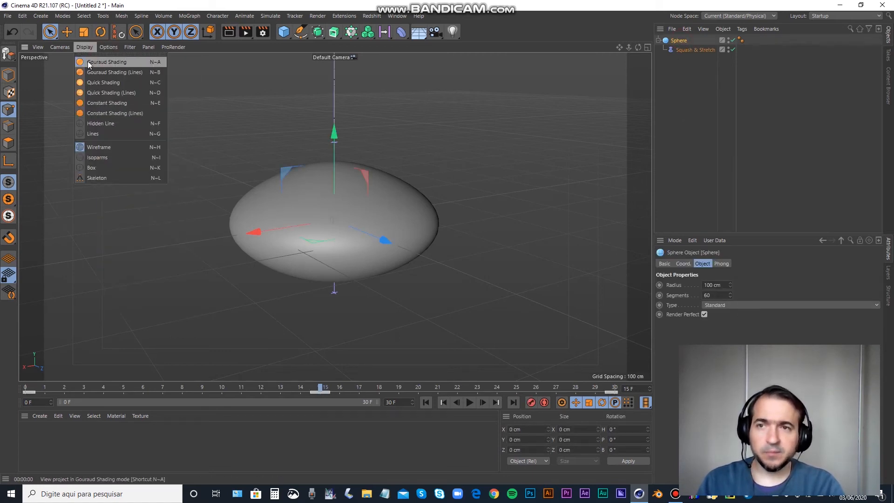
pyautogui.click(97, 72)
pyautogui.moveTo(729, 295); pyautogui.dragTo(664, 295)
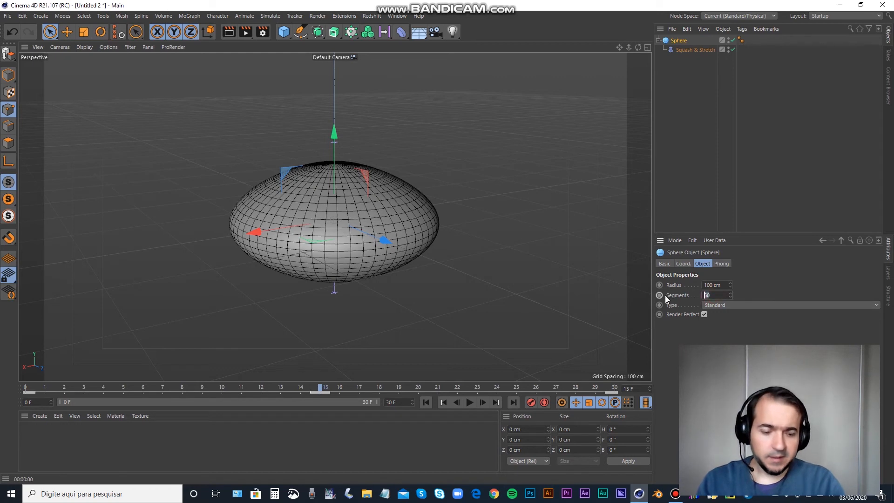
pyautogui.hotkey('ctrl', 'z')
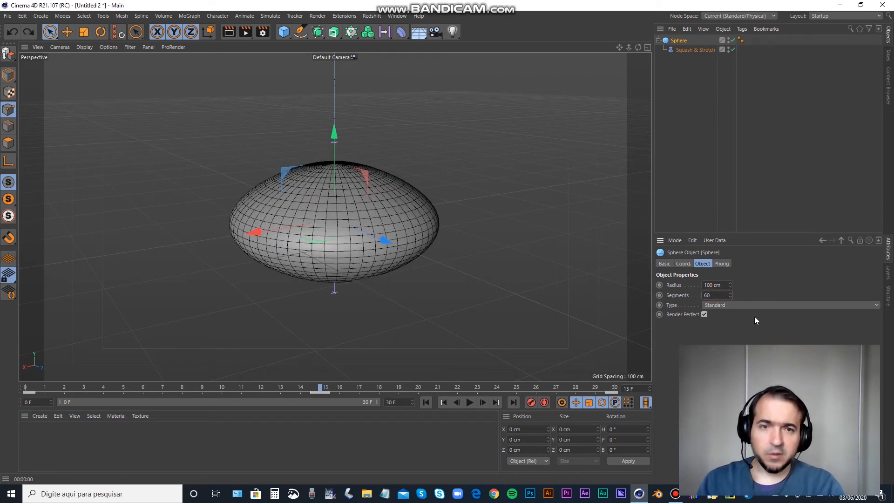
pyautogui.click(594, 66)
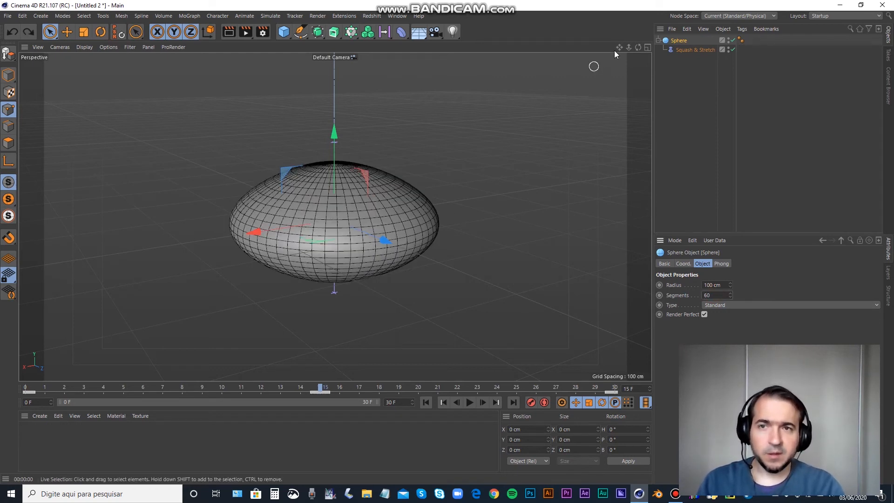
pyautogui.click(90, 47)
pyautogui.click(98, 62)
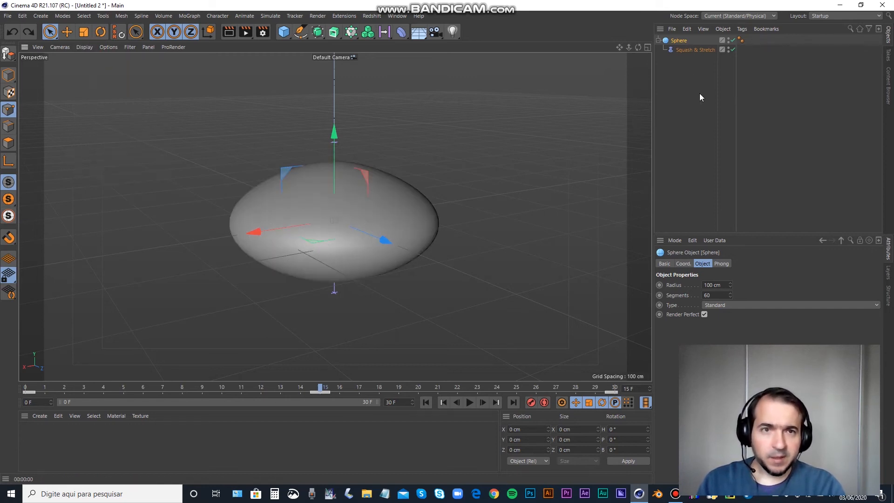
# - Set the Squash & Stretch deformer's Factor to 100% at frame 0 and record a keyframe for it
pyautogui.click(683, 50)
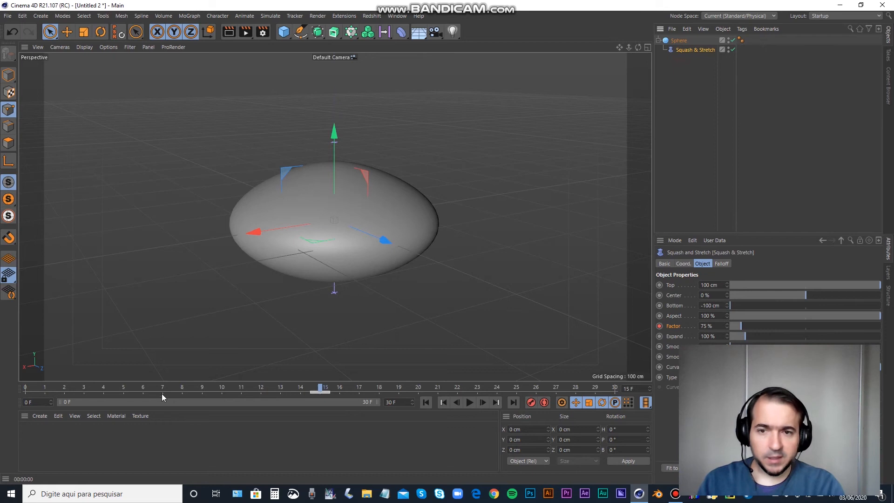
pyautogui.moveTo(148, 384); pyautogui.dragTo(13, 385)
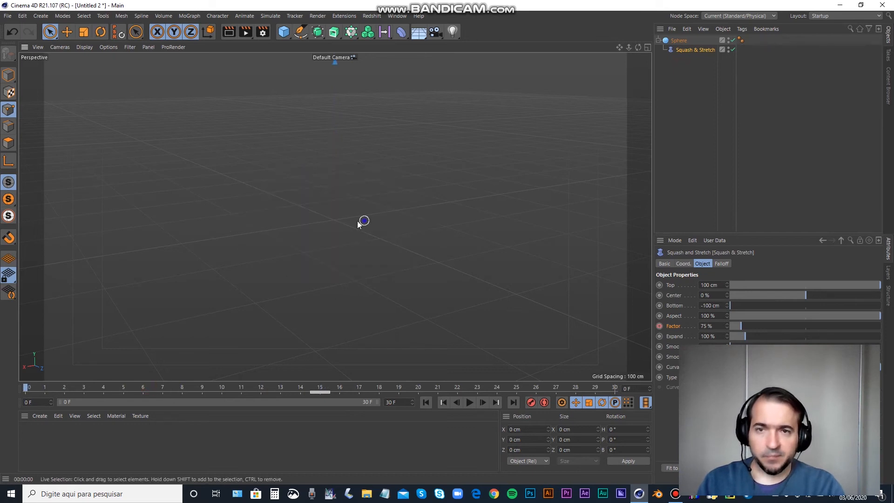
pyautogui.keyDown('alt'); pyautogui.moveTo(326, 217); pyautogui.dragTo(312, 254, button='middle'); pyautogui.keyUp('alt')
pyautogui.click(716, 325)
pyautogui.write('10')
pyautogui.press('Return')
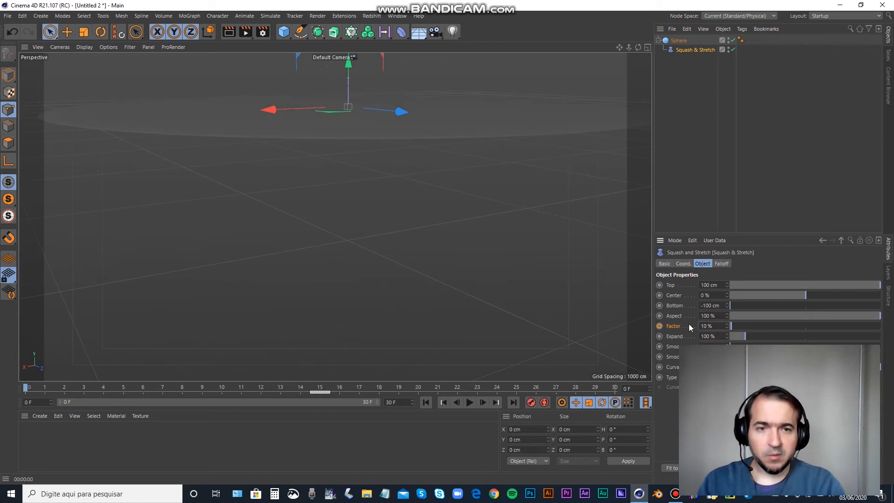
pyautogui.click(710, 326)
pyautogui.write('100')
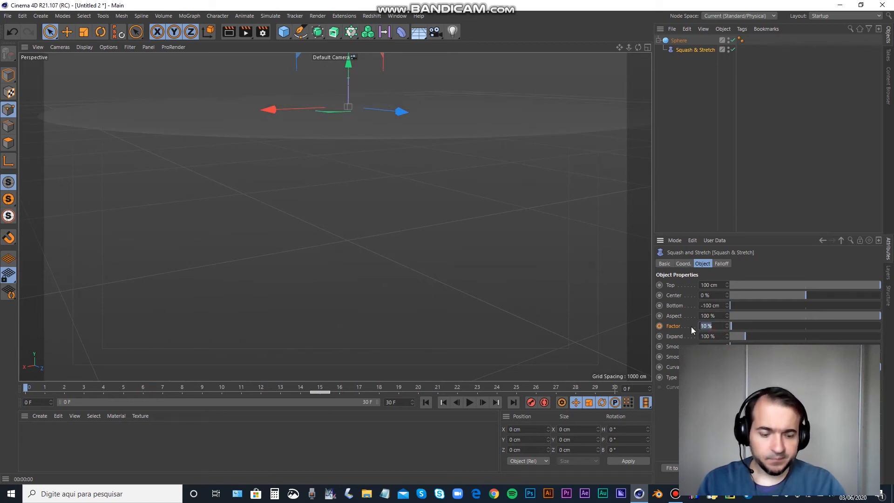
pyautogui.press('Return')
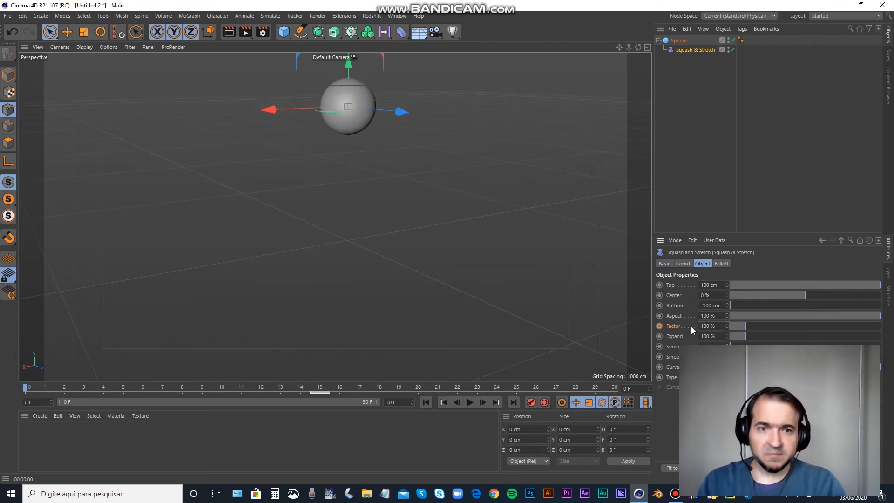
pyautogui.click(657, 325)
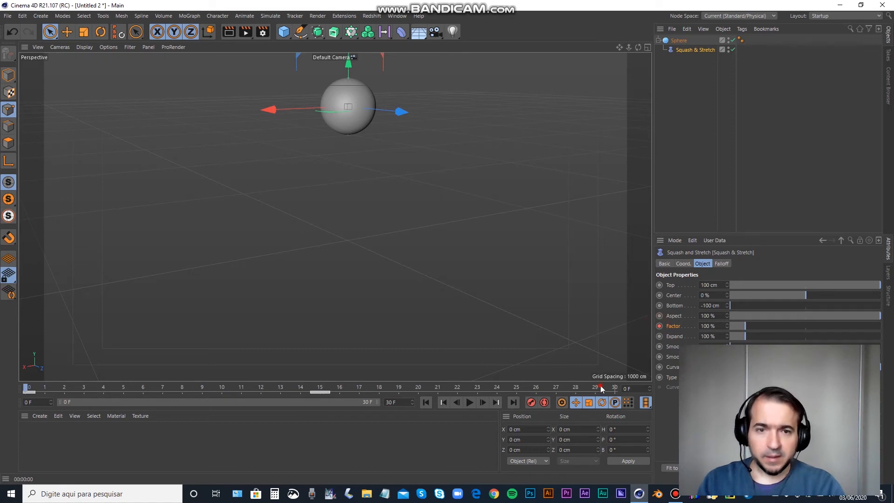
# - Keyframe the Squash & Stretch deformer's Factor at 100% on frame 30
pyautogui.click(615, 388)
pyautogui.click(711, 326)
pyautogui.write('100')
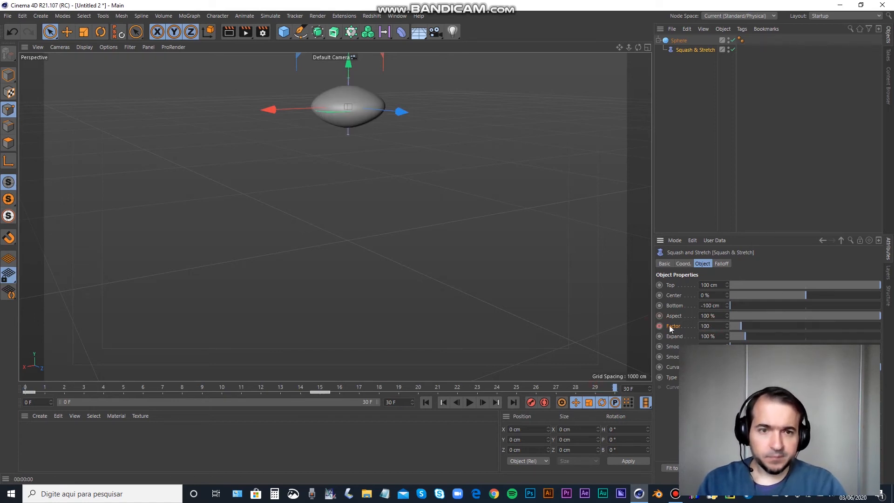
pyautogui.press('Return')
pyautogui.click(658, 326)
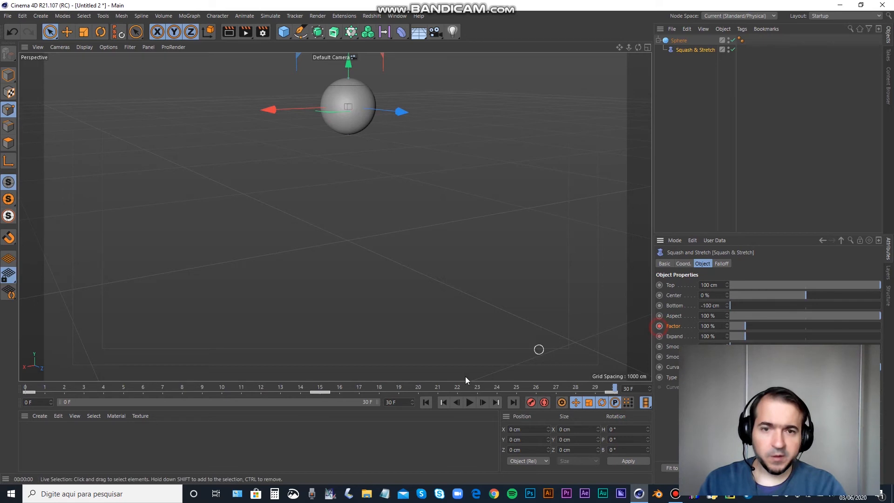
# - At frame 8, set the Squash & Stretch deformer's Factor to 125% and keyframe it to stretch the falling sphere
pyautogui.moveTo(145, 386); pyautogui.dragTo(181, 389)
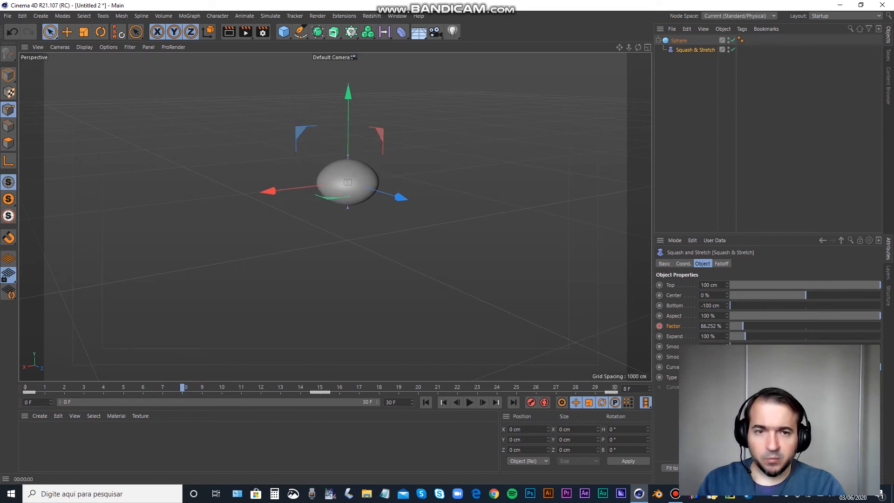
pyautogui.moveTo(745, 326); pyautogui.dragTo(750, 326)
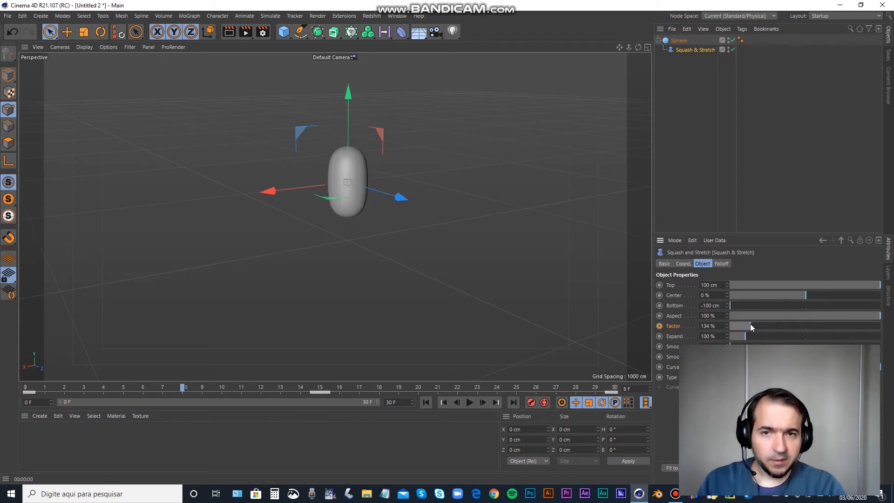
pyautogui.doubleClick(719, 325)
pyautogui.write('125')
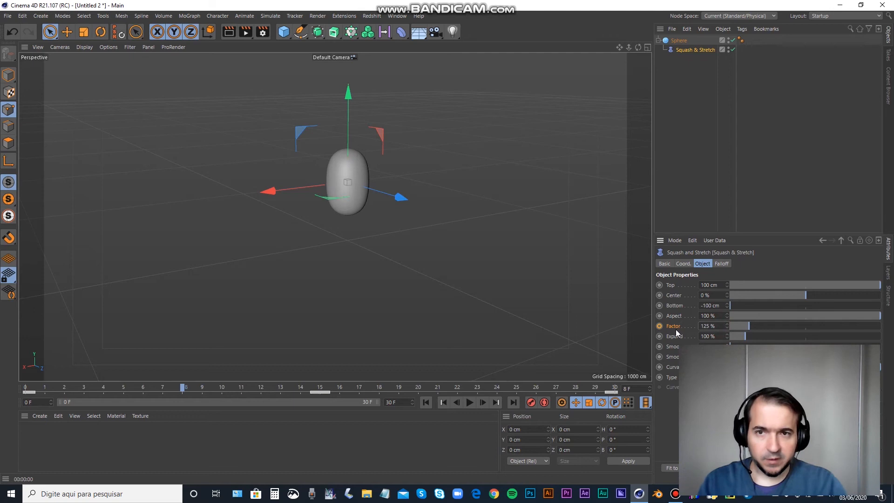
pyautogui.press('Return')
pyautogui.click(659, 326)
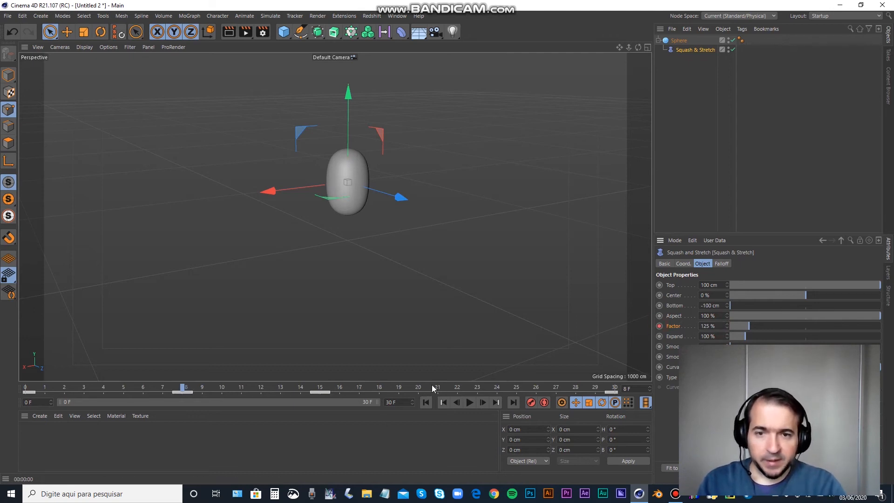
# - At frame 22, set the Squash & Stretch deformer's Factor to 125% and keyframe it for the sphere's rise
pyautogui.click(476, 387)
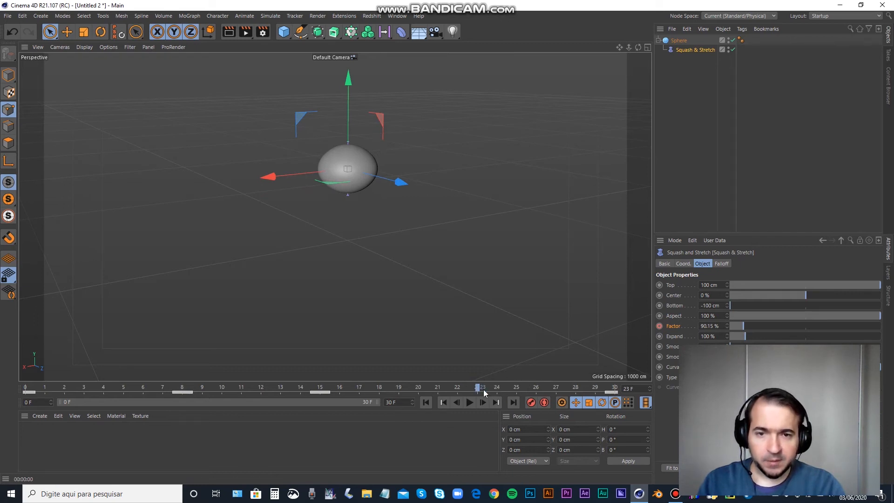
pyautogui.click(458, 387)
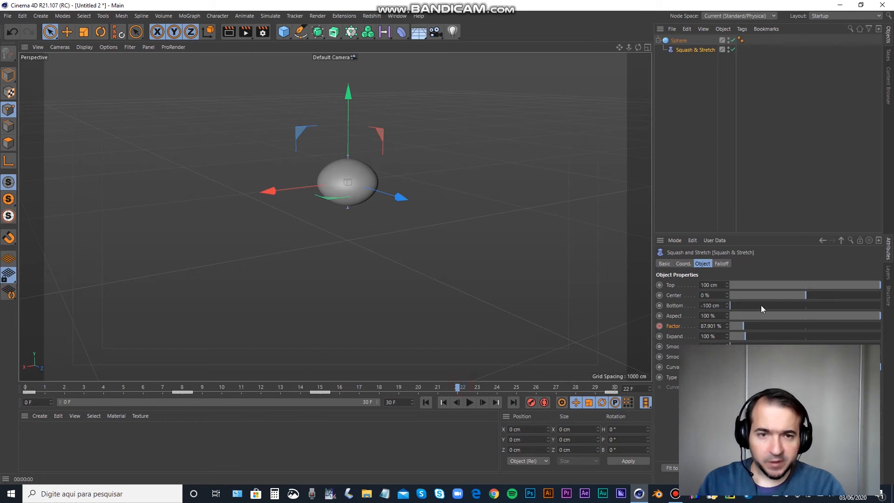
pyautogui.click(710, 325)
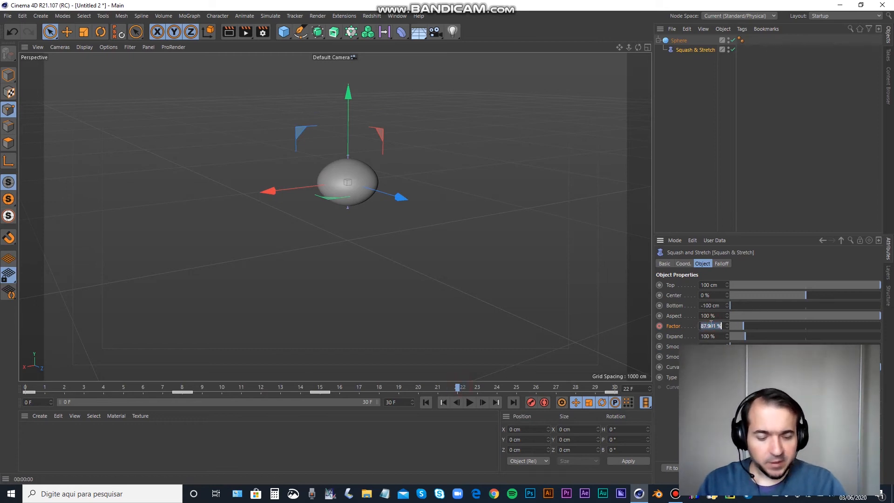
pyautogui.write('125')
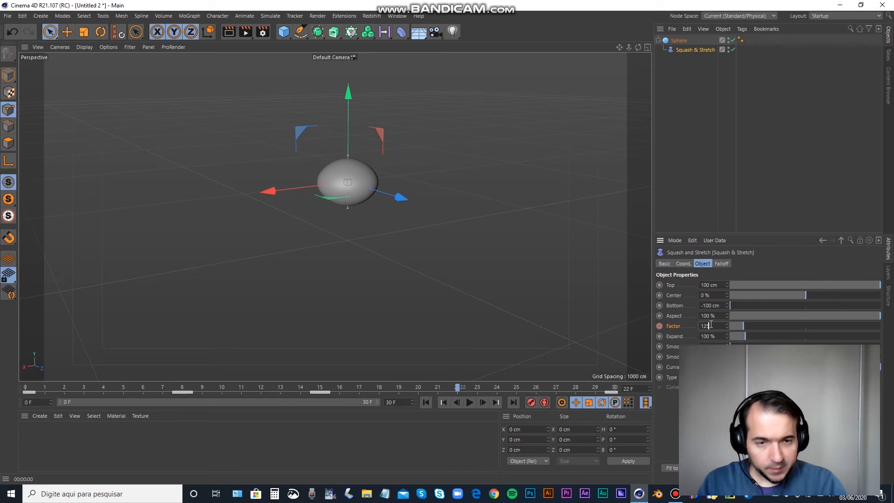
pyautogui.press('Return')
pyautogui.click(659, 326)
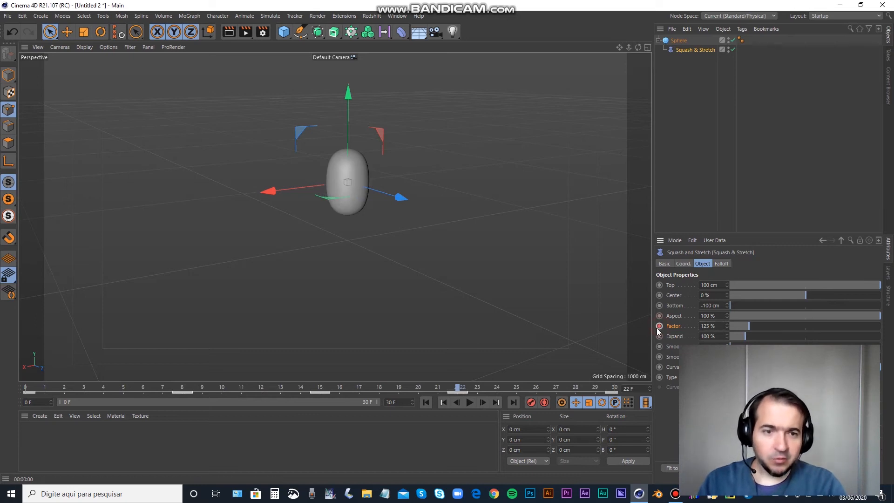
# - Play back the bounce animation, stop it and delete the sphere together with its Squash & Stretch deformer
pyautogui.click(470, 403)
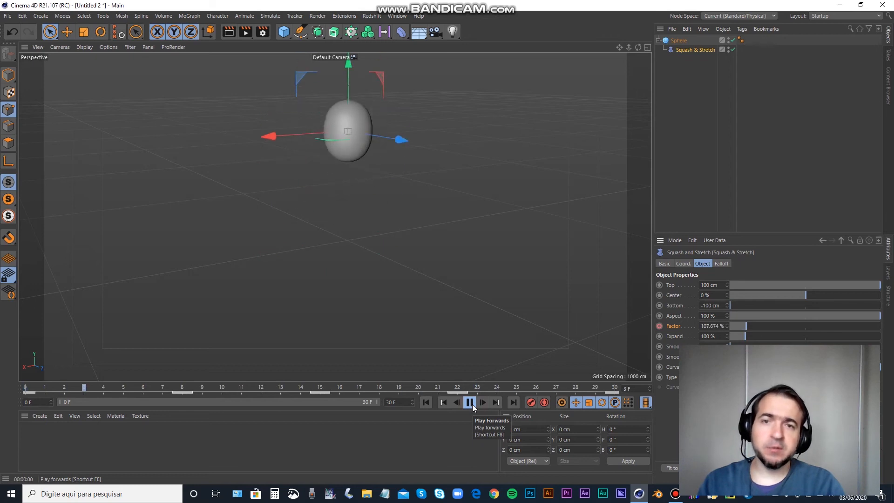
pyautogui.click(718, 126)
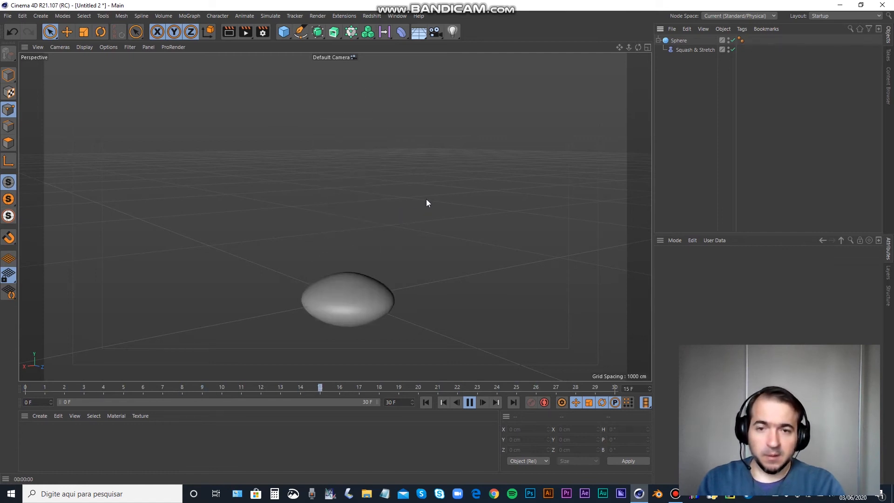
pyautogui.click(680, 41)
pyautogui.press('F8')
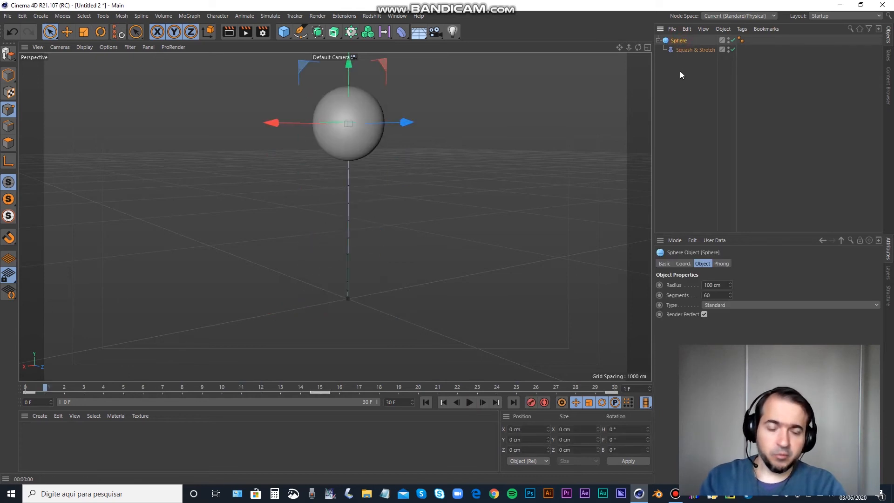
pyautogui.press('Delete')
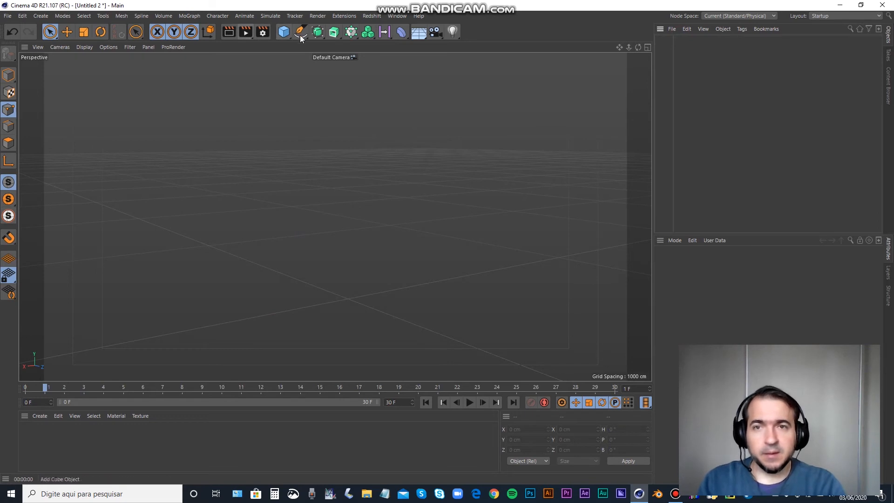
# - Add a Plane primitive to the empty scene
pyautogui.click(283, 32)
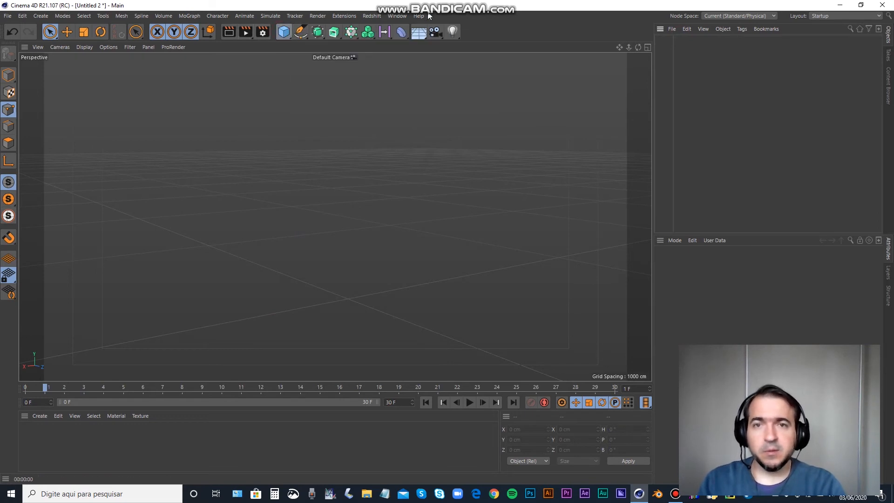
pyautogui.click(403, 32)
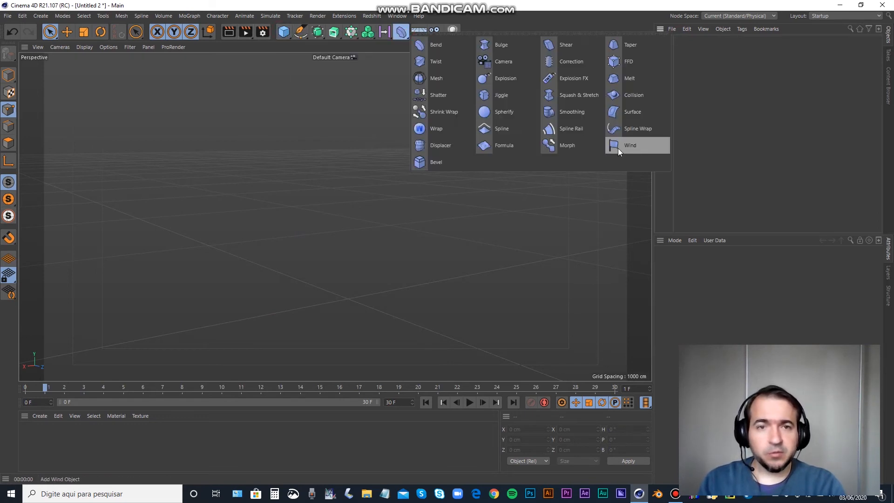
pyautogui.click(284, 33)
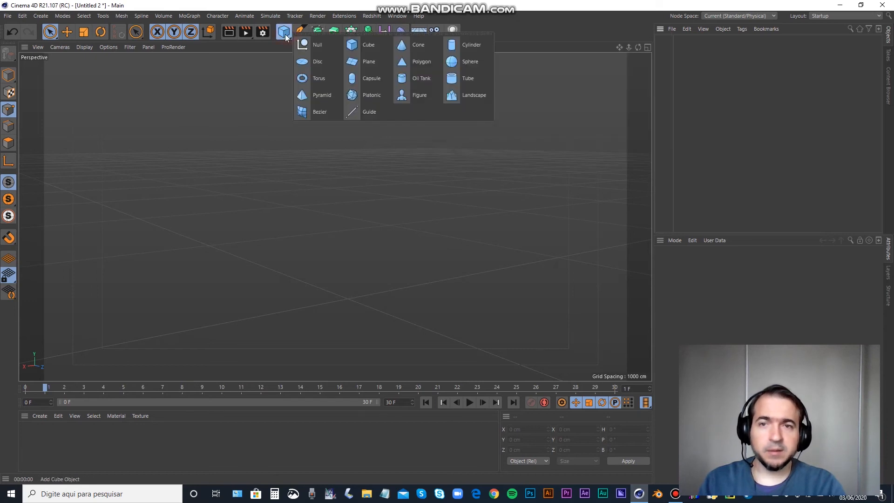
pyautogui.click(351, 60)
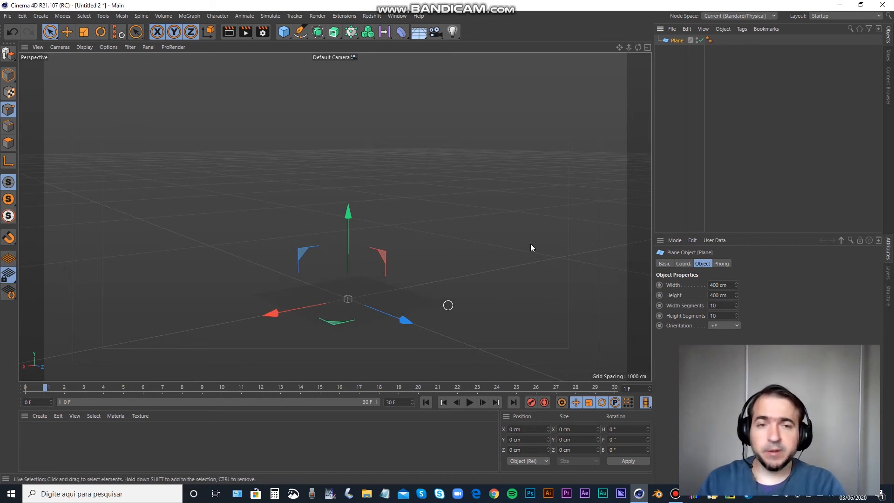
# - Set the plane's orientation to +X and its height to 532 cm
pyautogui.click(728, 326)
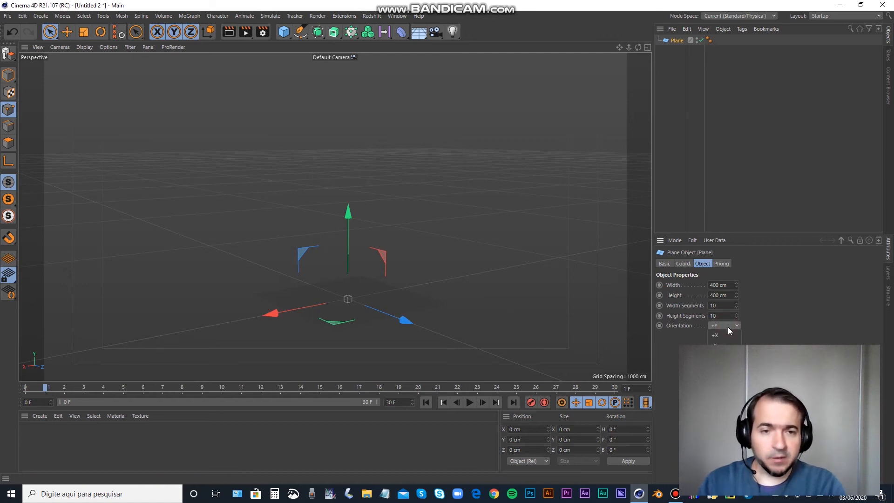
pyautogui.click(728, 331)
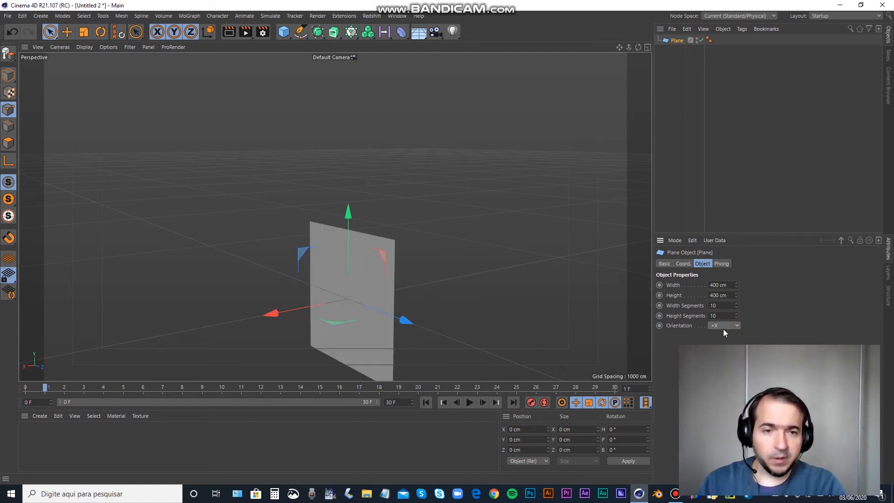
pyautogui.click(735, 325)
pyautogui.click(732, 335)
pyautogui.keyDown('alt'); pyautogui.moveTo(351, 293); pyautogui.dragTo(410, 257); pyautogui.keyUp('alt')
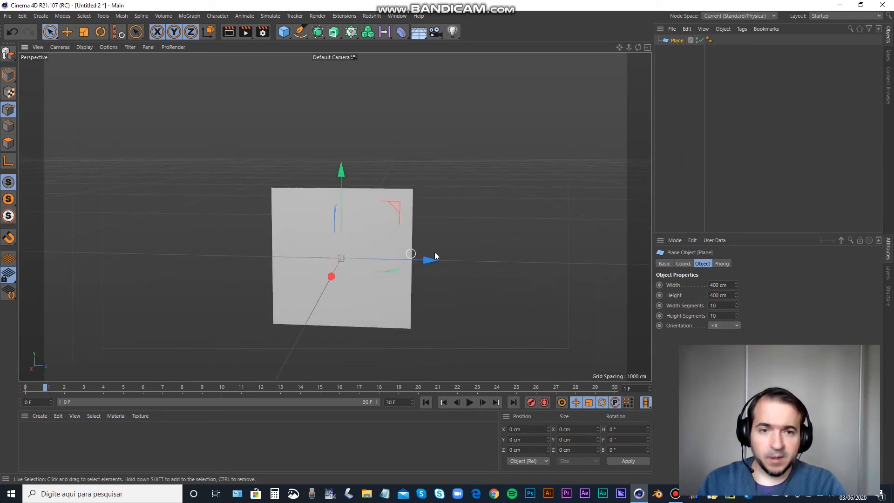
pyautogui.moveTo(738, 293)
pyautogui.mouseDown()
pyautogui.moveTo(761, 289)
pyautogui.moveTo(753, 290)
pyautogui.mouseUp()
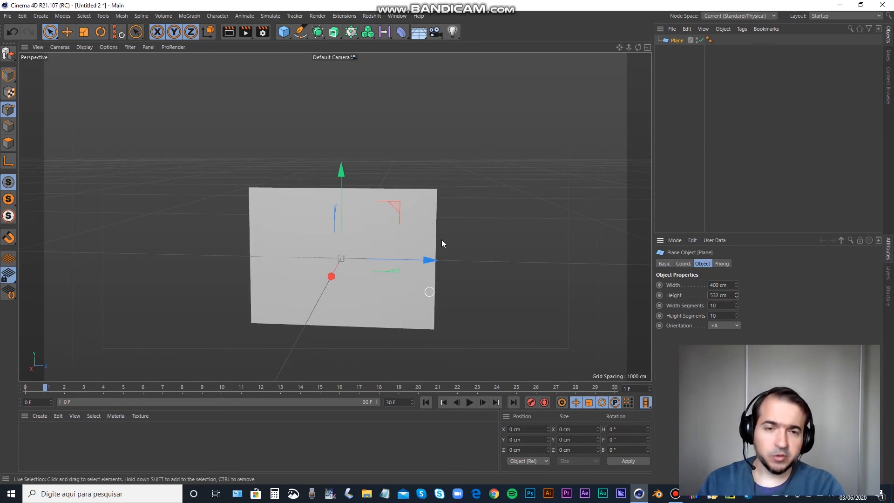
pyautogui.click(735, 326)
pyautogui.click(779, 309)
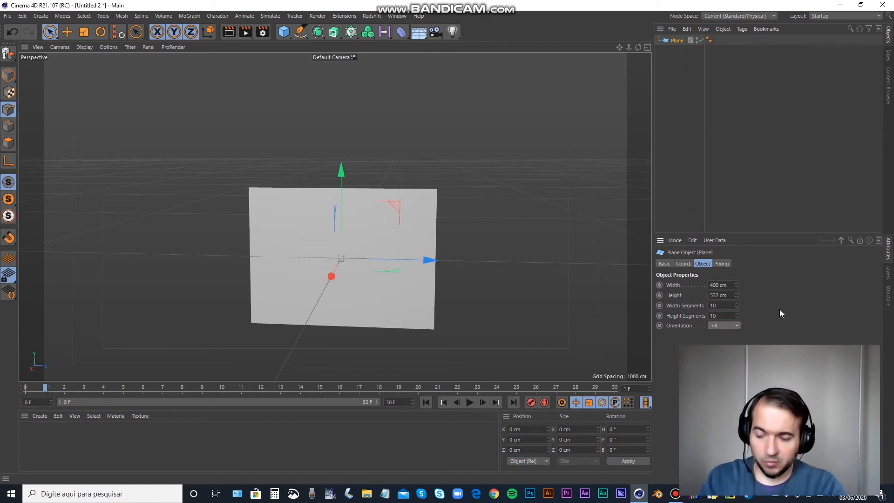
# - Set the plane's orientation to +Z and its height to 400 cm
pyautogui.click(734, 326)
pyautogui.keyDown('alt'); pyautogui.moveTo(459, 255); pyautogui.dragTo(324, 253); pyautogui.keyUp('alt')
pyautogui.doubleClick(721, 295)
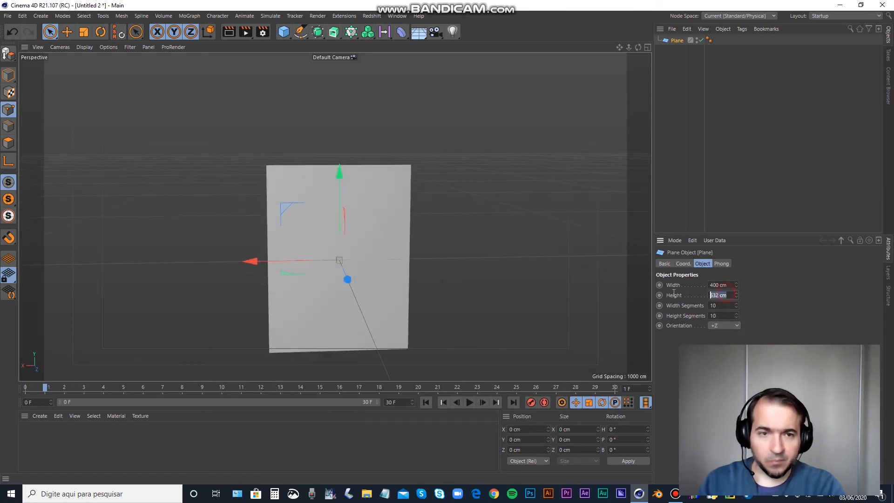
pyautogui.write('400')
pyautogui.press('Return')
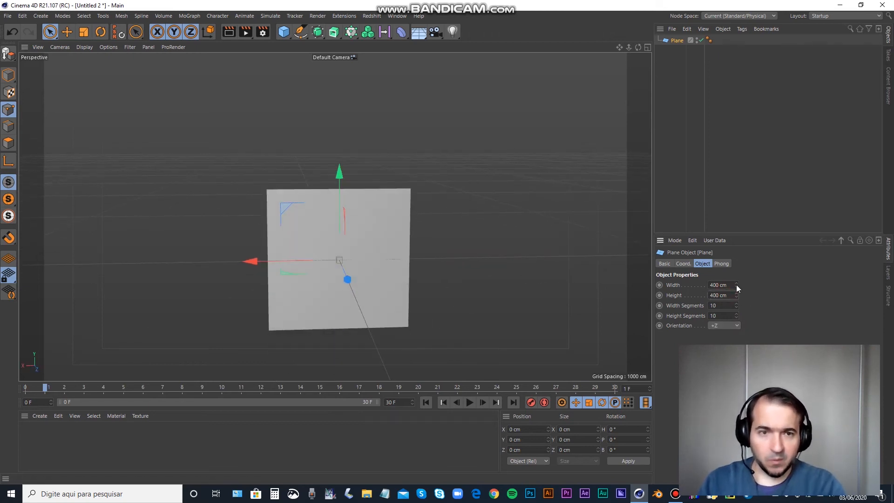
# - Widen the plane to 800 cm
pyautogui.moveTo(736, 286); pyautogui.dragTo(737, 273)
pyautogui.click(718, 285)
pyautogui.write('60')
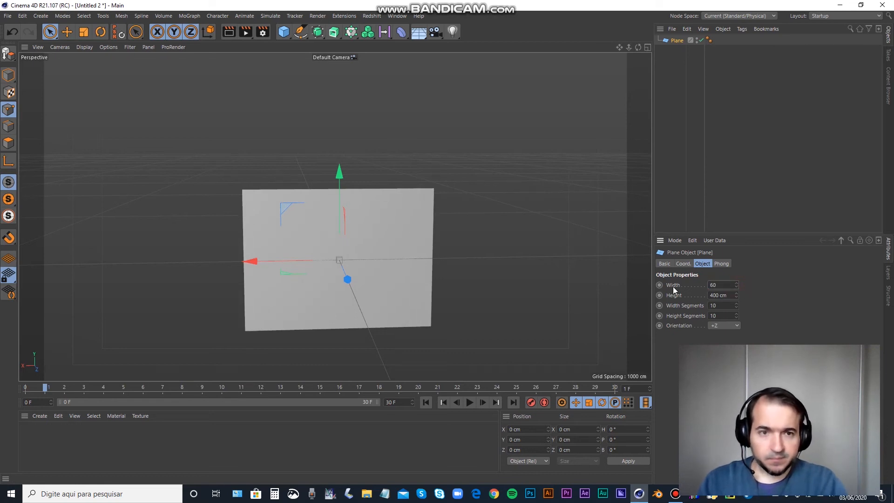
pyautogui.write('00')
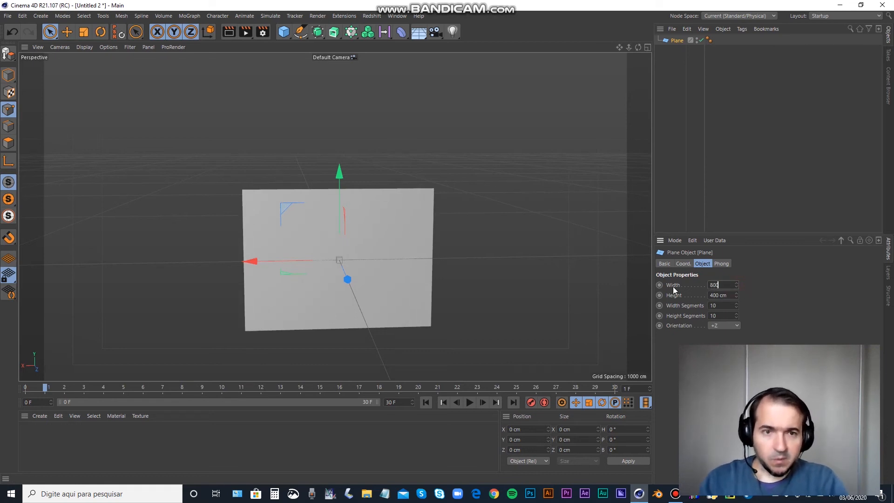
pyautogui.press('Return')
pyautogui.keyDown('alt'); pyautogui.moveTo(514, 287); pyautogui.dragTo(510, 284); pyautogui.keyUp('alt')
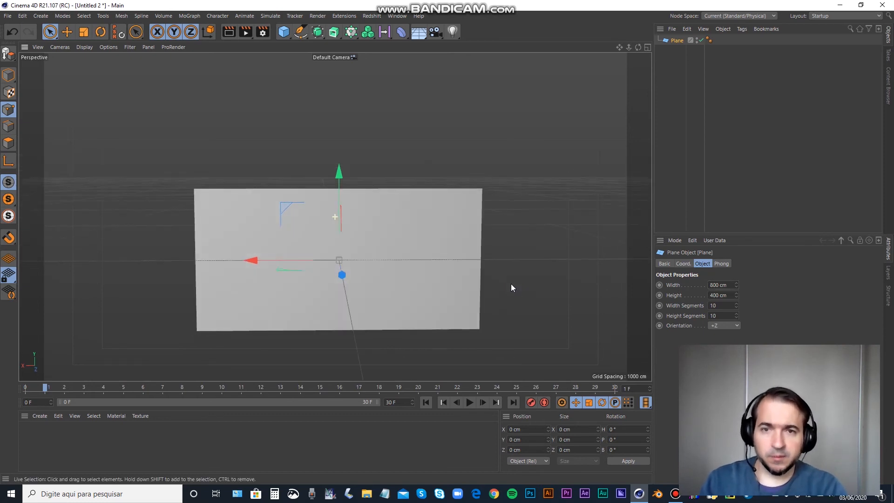
# - Set the plane's width to 700 cm to give it flag-like proportions
pyautogui.click(731, 285)
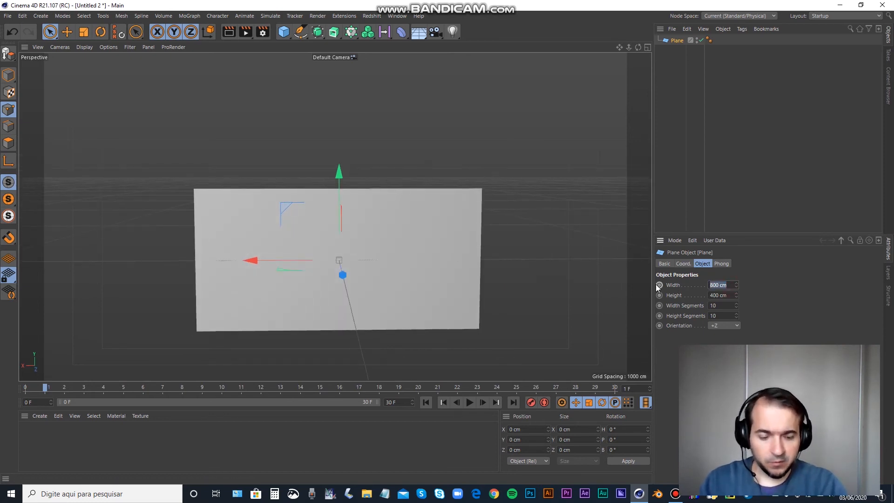
pyautogui.press('Return')
pyautogui.moveTo(495, 275)
pyautogui.keyDown('alt'); pyautogui.mouseDown()
pyautogui.moveTo(504, 259)
pyautogui.moveTo(502, 280)
pyautogui.mouseUp(); pyautogui.keyUp('alt')
pyautogui.click(729, 285)
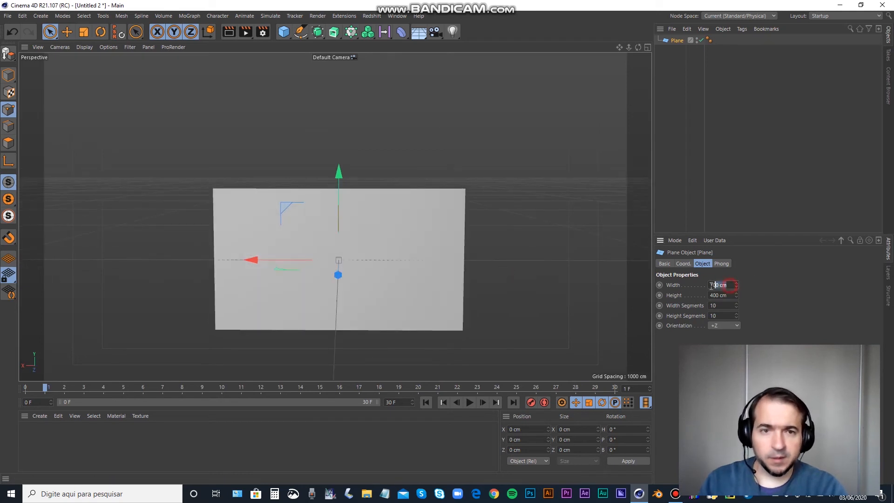
pyautogui.press('Tab')
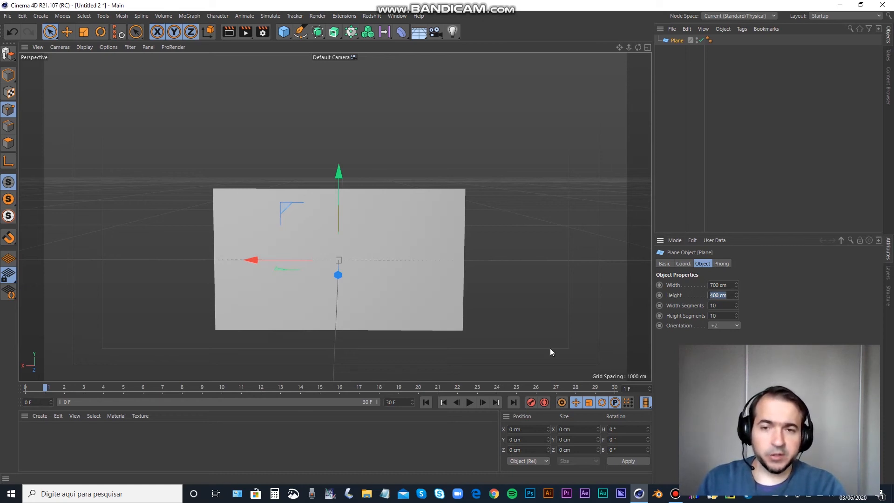
pyautogui.keyDown('alt'); pyautogui.moveTo(423, 318); pyautogui.dragTo(399, 293); pyautogui.keyUp('alt')
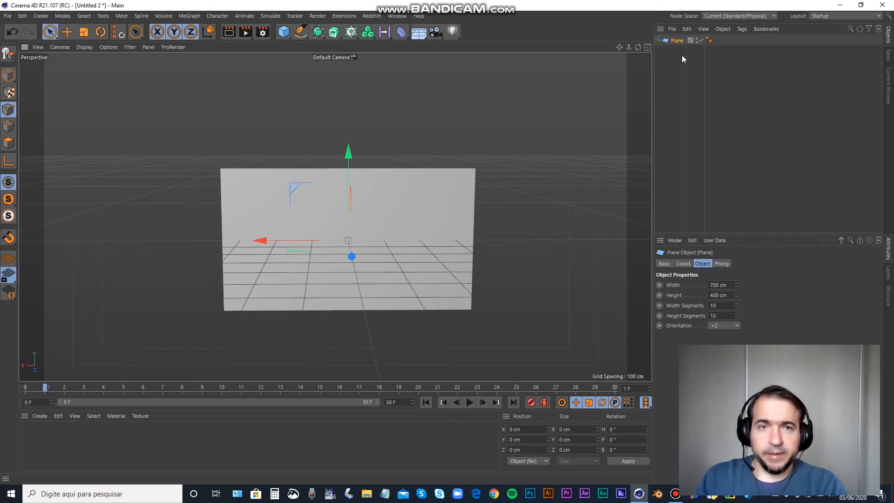
# - Add a Wind deformer as a child of the plane
pyautogui.click(401, 32)
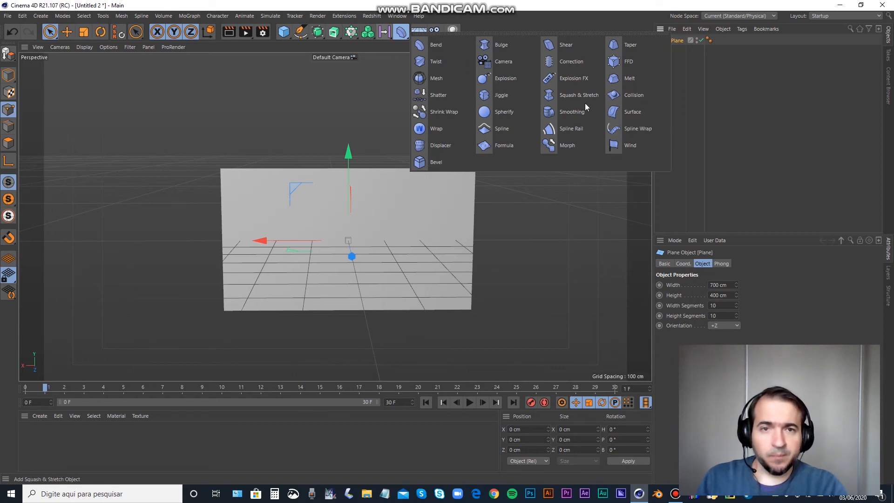
pyautogui.keyDown('shift'); pyautogui.click(631, 146); pyautogui.keyUp('shift')
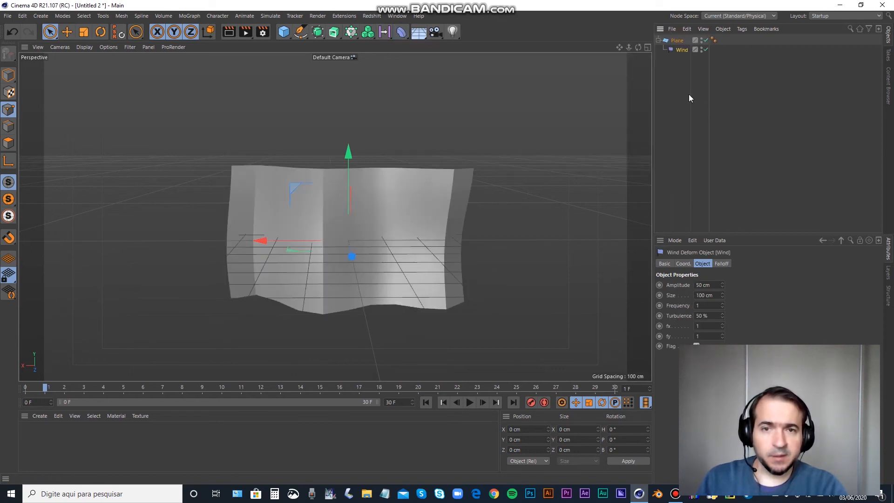
pyautogui.moveTo(301, 222)
pyautogui.keyDown('alt'); pyautogui.mouseDown()
pyautogui.moveTo(408, 239)
pyautogui.moveTo(360, 277)
pyautogui.moveTo(451, 250)
pyautogui.mouseUp(); pyautogui.keyUp('alt')
# - Play the wind animation from frame 0, stop it and return to the first frame
pyautogui.moveTo(43, 385); pyautogui.dragTo(1, 370)
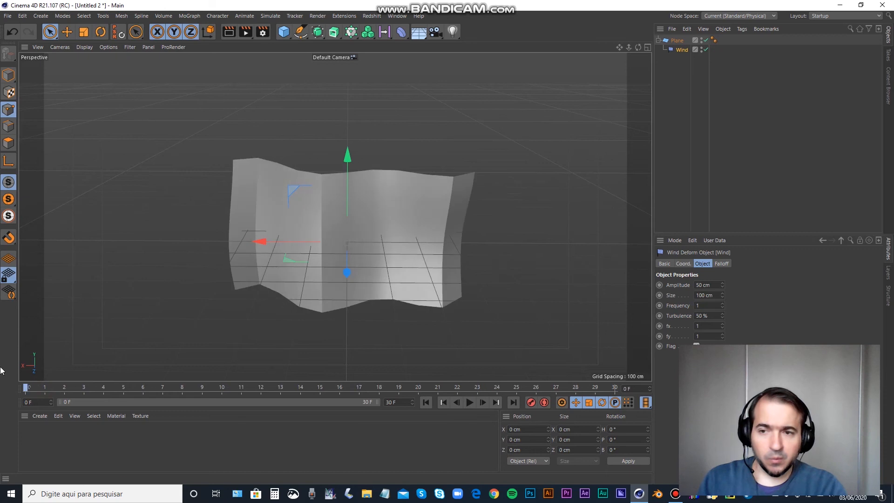
pyautogui.click(473, 404)
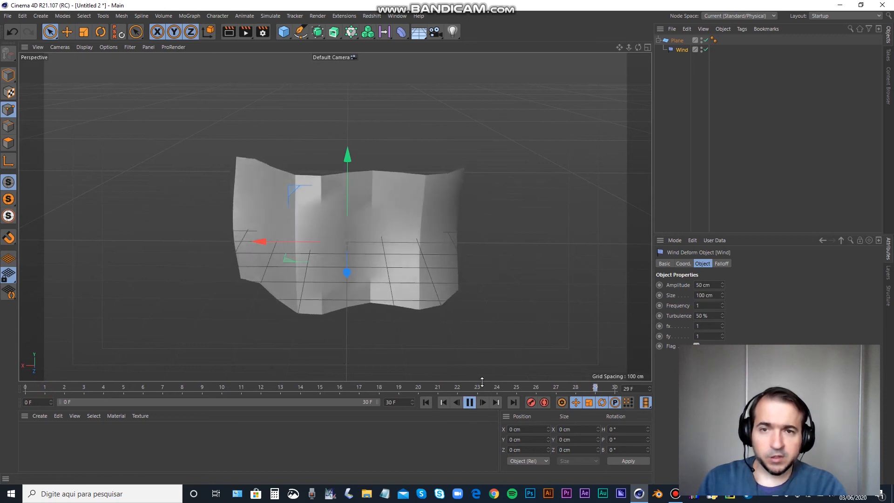
pyautogui.click(470, 405)
pyautogui.hotkey('shift', 'f')
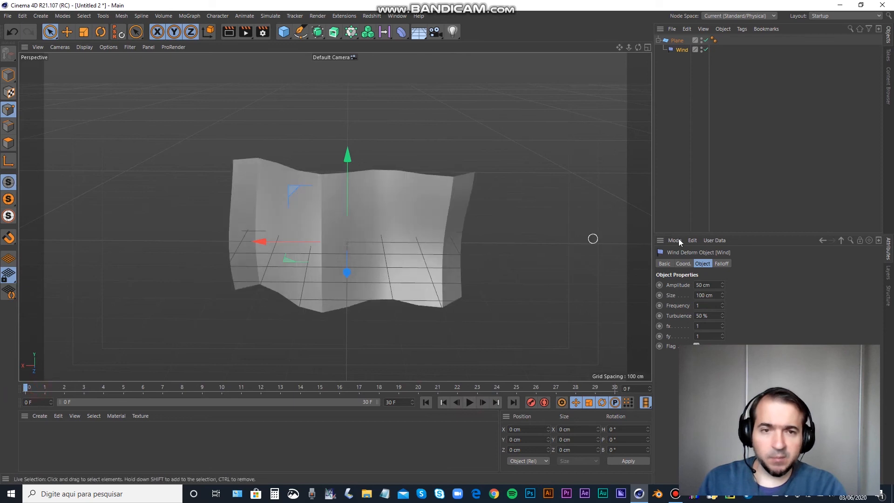
# - Show the mesh edges with Gouraud Shading (Lines) and raise the plane's width segments to 40
pyautogui.click(671, 41)
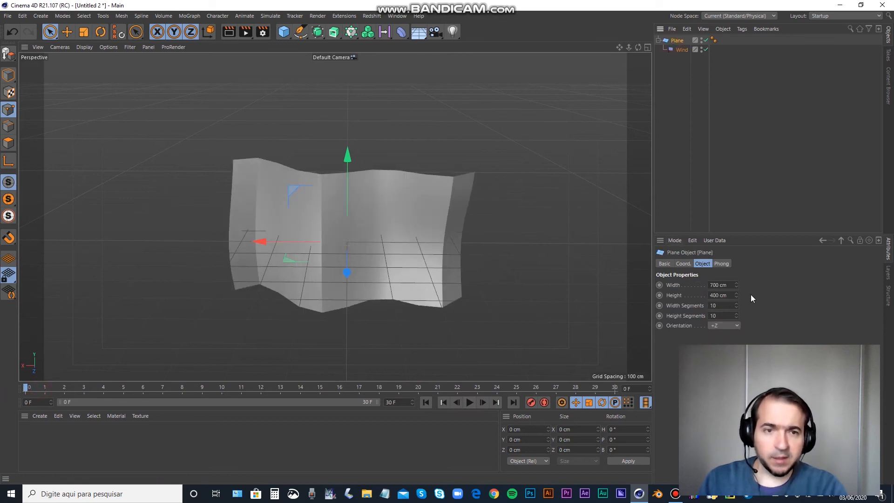
pyautogui.click(84, 47)
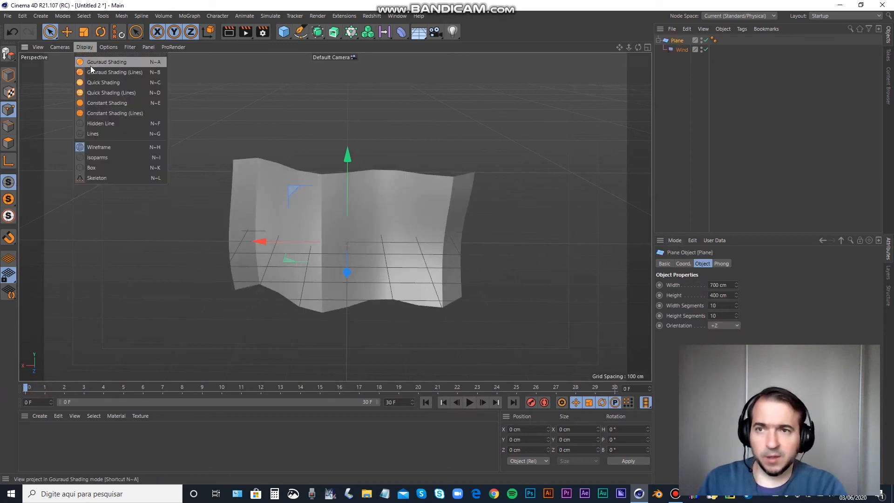
pyautogui.click(91, 66)
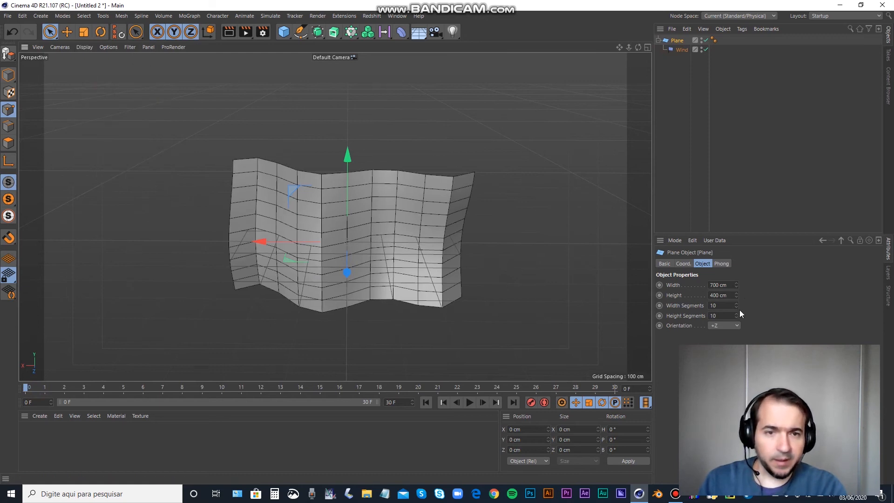
pyautogui.moveTo(736, 306); pyautogui.dragTo(753, 292)
pyautogui.keyDown('alt'); pyautogui.moveTo(541, 228); pyautogui.dragTo(449, 244); pyautogui.keyUp('alt')
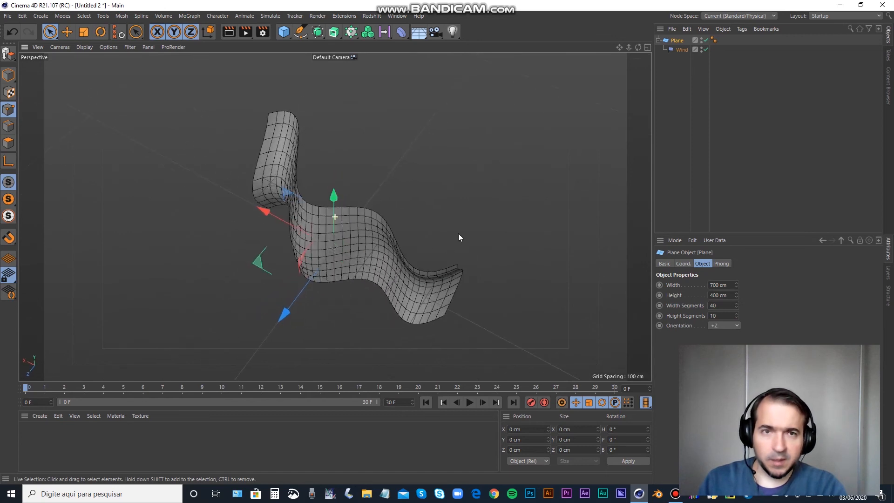
# - Try the Wind deformer at amplitude 25 cm and size 18 cm, reduce the amplitude to 2 cm and undo that reduction
pyautogui.click(681, 51)
pyautogui.moveTo(722, 285); pyautogui.dragTo(722, 313)
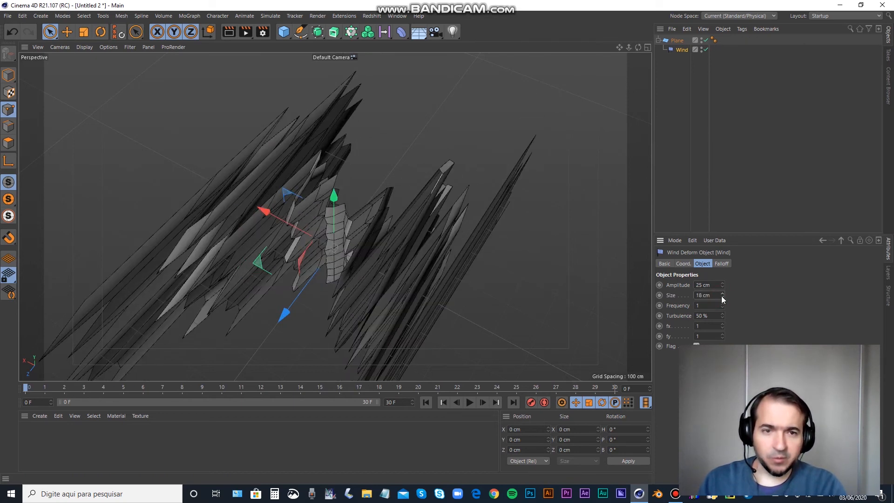
pyautogui.moveTo(720, 282); pyautogui.dragTo(721, 293)
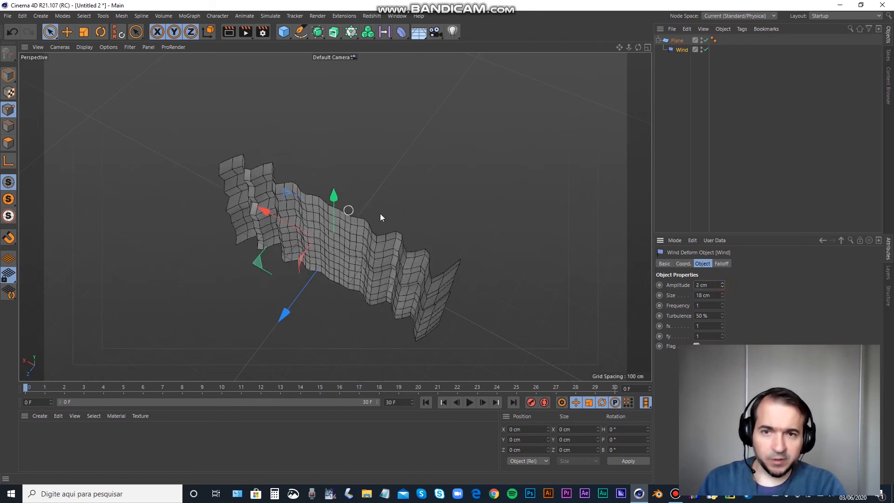
pyautogui.hotkey('ctrl', 'z')
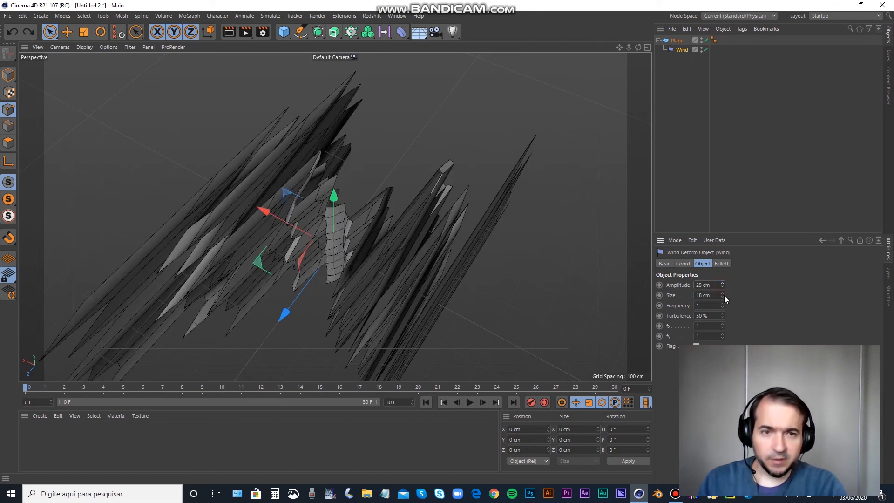
# - Set the Wind deformer's size to 80 cm
pyautogui.moveTo(722, 295); pyautogui.dragTo(722, 263)
pyautogui.moveTo(729, 301); pyautogui.dragTo(661, 303)
pyautogui.write('80')
pyautogui.press('Return')
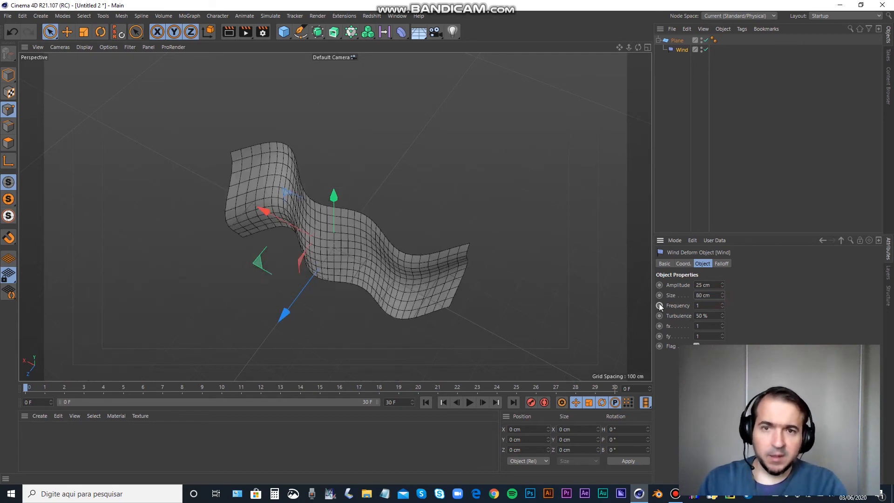
# - Set the Wind deformer's amplitude to 20 cm and its frequency to 10
pyautogui.keyDown('alt'); pyautogui.moveTo(425, 236); pyautogui.dragTo(454, 250); pyautogui.keyUp('alt')
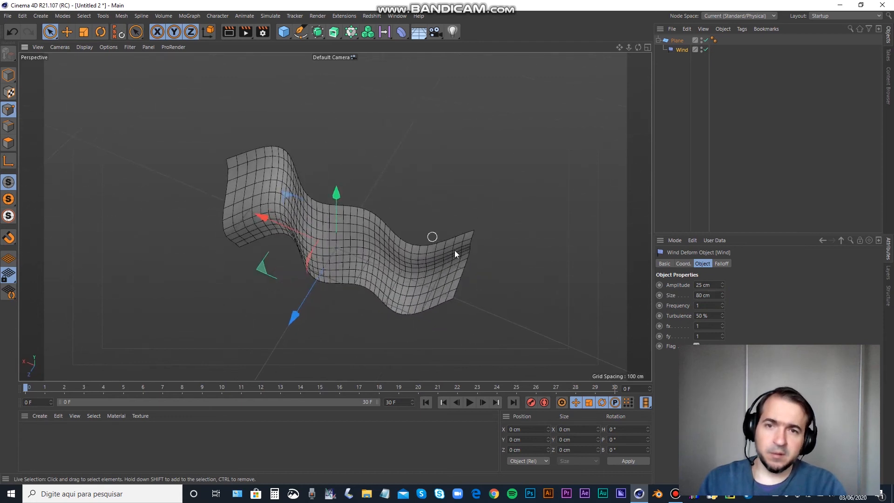
pyautogui.moveTo(721, 283); pyautogui.dragTo(722, 287)
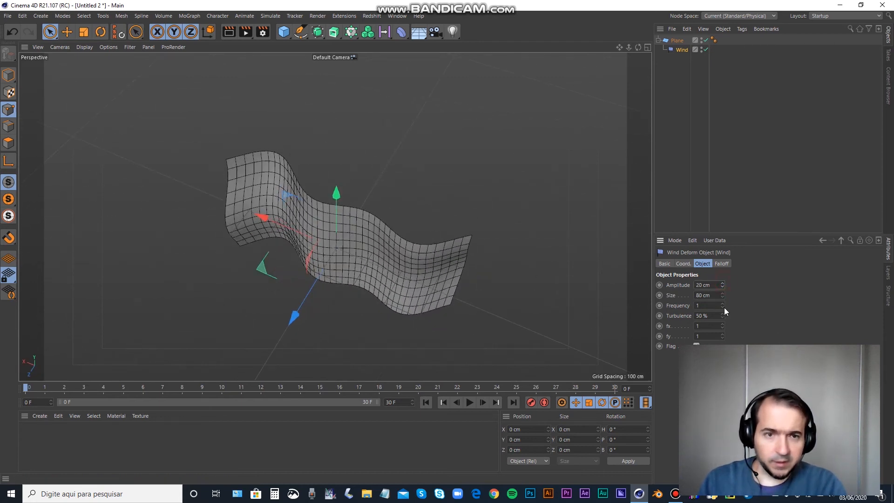
pyautogui.click(706, 305)
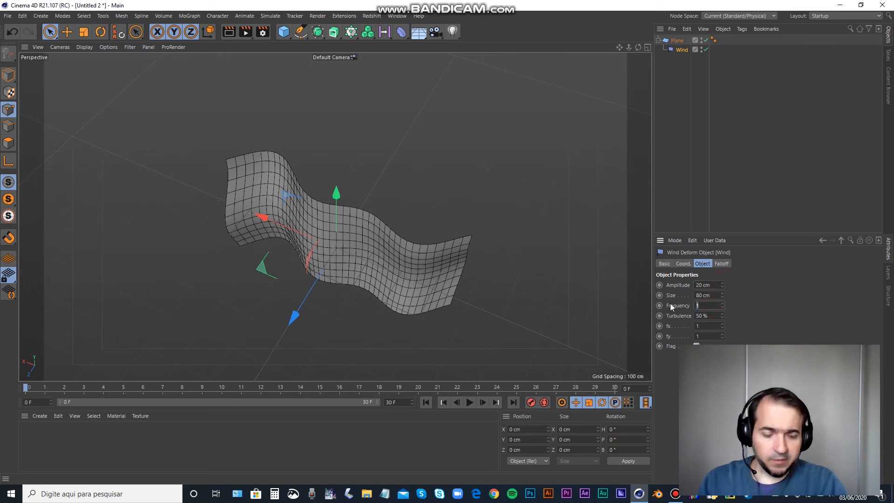
pyautogui.write('10')
pyautogui.press('Return')
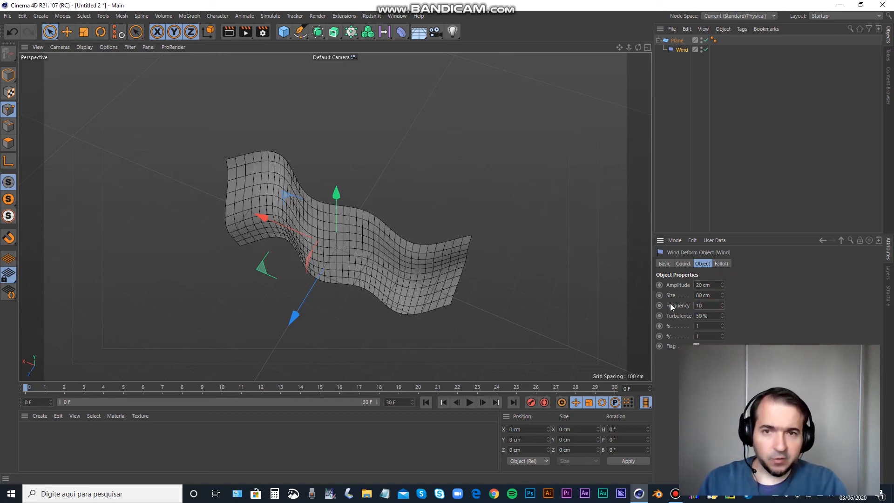
# - Play the flag animation, examine the waving mesh from several angles and stop the playback
pyautogui.click(470, 402)
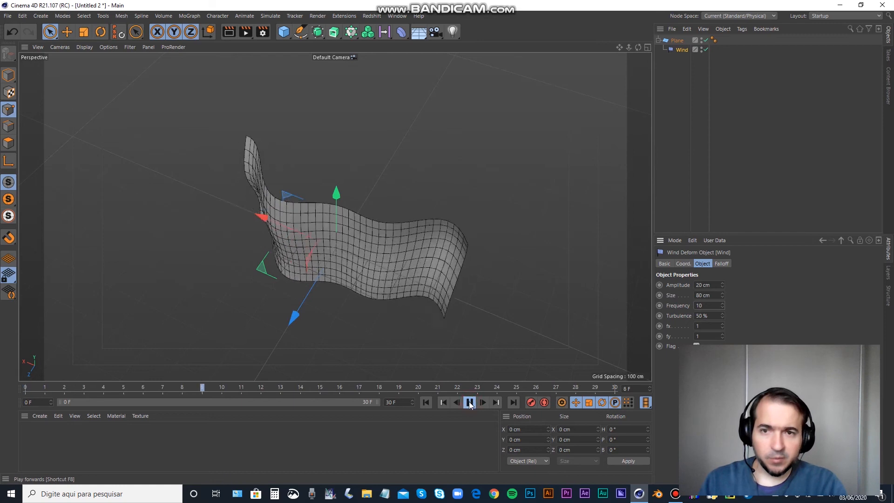
pyautogui.keyDown('alt'); pyautogui.moveTo(434, 250); pyautogui.dragTo(327, 252); pyautogui.keyUp('alt')
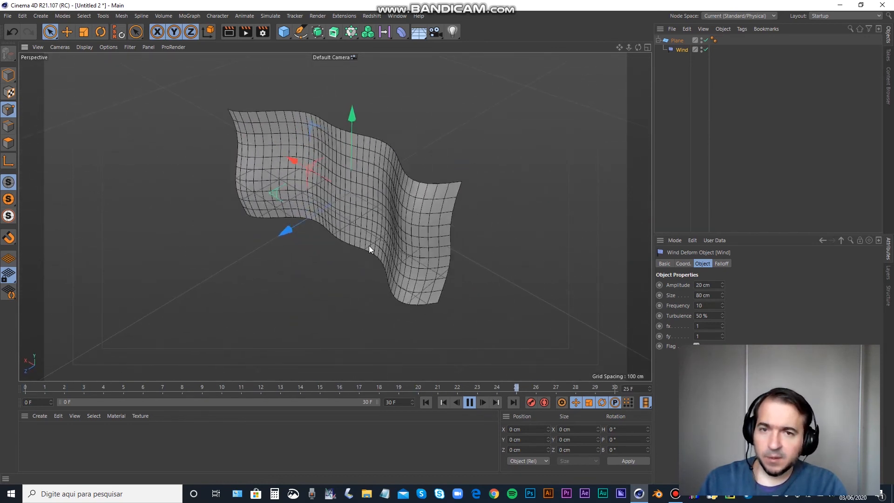
pyautogui.press('F8')
pyautogui.keyDown('alt'); pyautogui.moveTo(504, 262); pyautogui.dragTo(410, 239); pyautogui.keyUp('alt')
# - Raise the flag plane's height segments to 20
pyautogui.click(676, 41)
pyautogui.moveTo(736, 317); pyautogui.dragTo(736, 296)
pyautogui.keyDown('alt'); pyautogui.moveTo(446, 237); pyautogui.dragTo(561, 237); pyautogui.keyUp('alt')
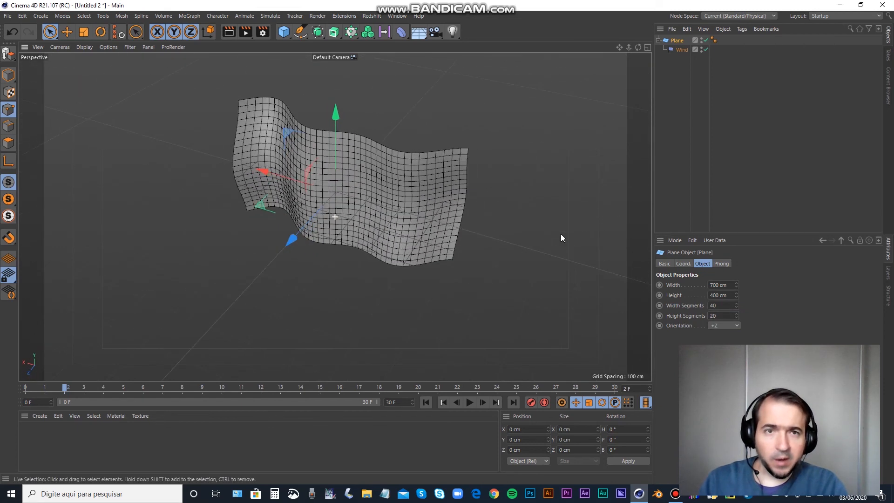
# - Preview the animation with the Wind deformer's Flag option disabled and enable the option again
pyautogui.click(681, 49)
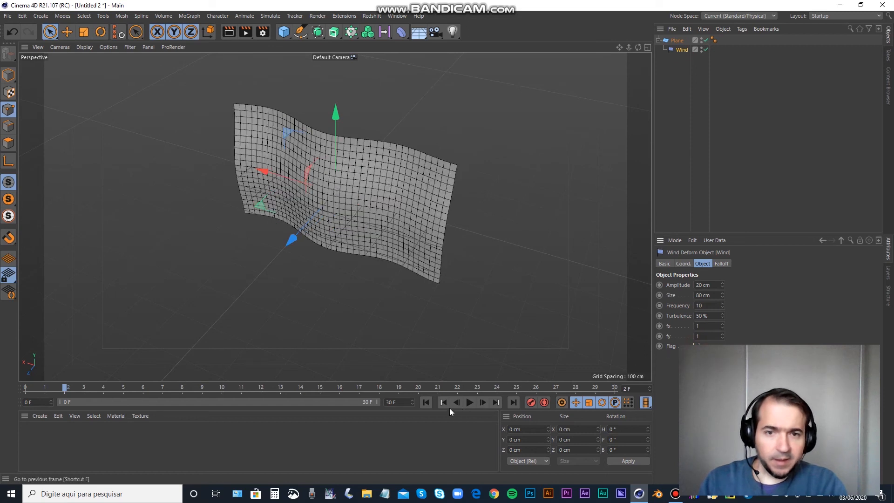
pyautogui.click(471, 403)
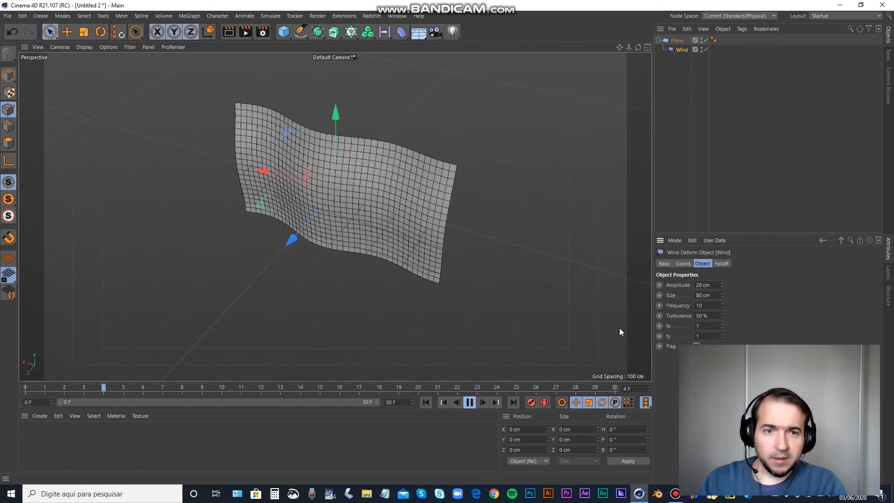
pyautogui.click(697, 345)
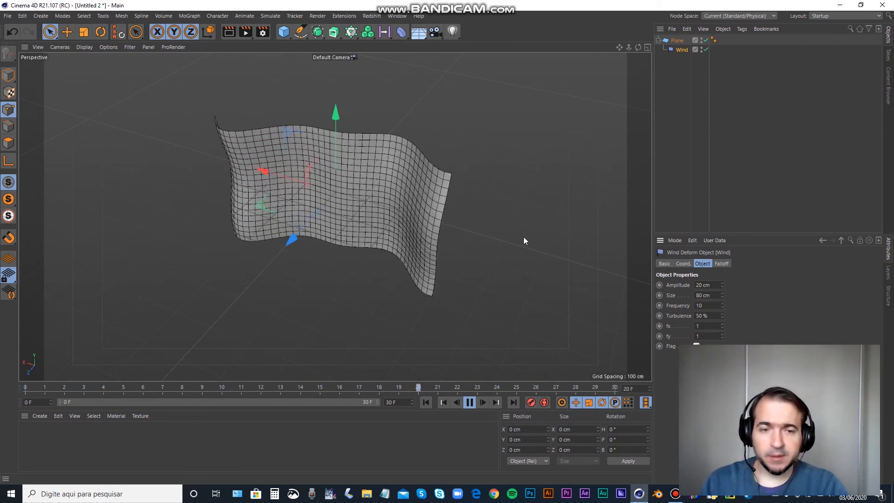
pyautogui.keyDown('alt'); pyautogui.moveTo(420, 239); pyautogui.dragTo(437, 214); pyautogui.keyUp('alt')
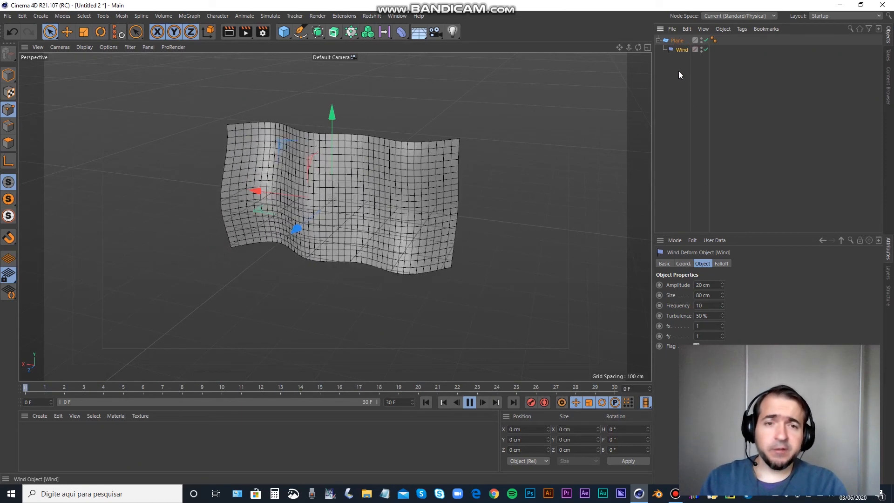
# - Open the Wind deformer's Falloff settings and stop the animation playback
pyautogui.click(722, 264)
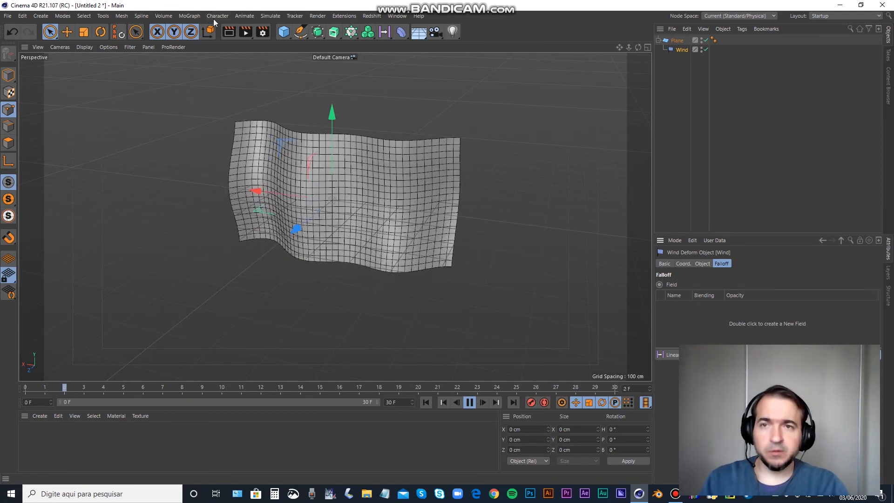
pyautogui.click(192, 16)
pyautogui.moveTo(202, 30)
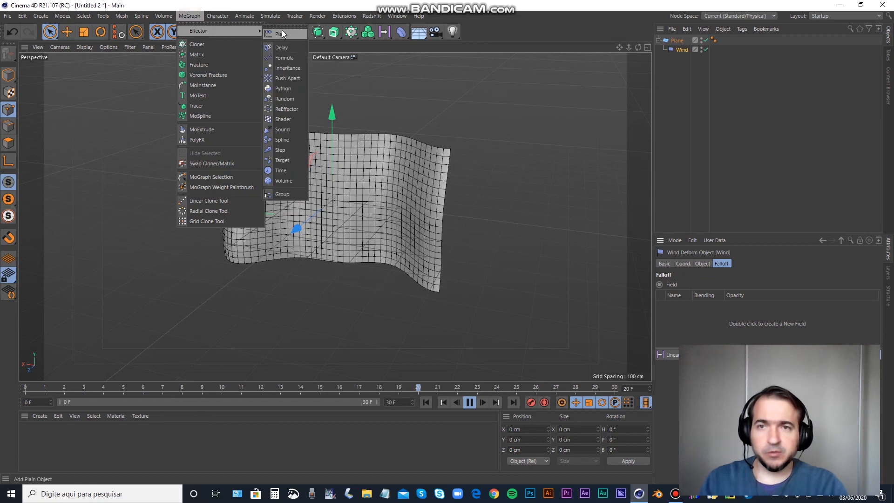
pyautogui.click(538, 20)
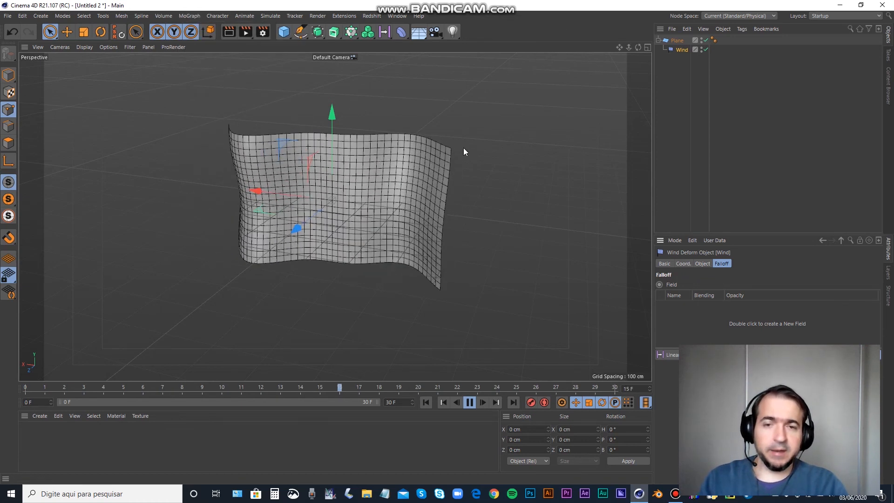
pyautogui.press('F8')
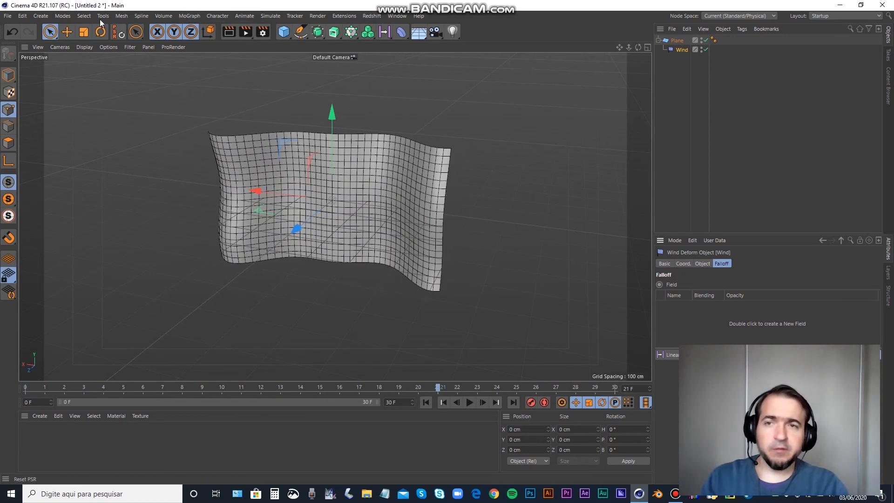
# - Preview the waving flag's animation once more and stop it
pyautogui.click(126, 47)
pyautogui.click(145, 136)
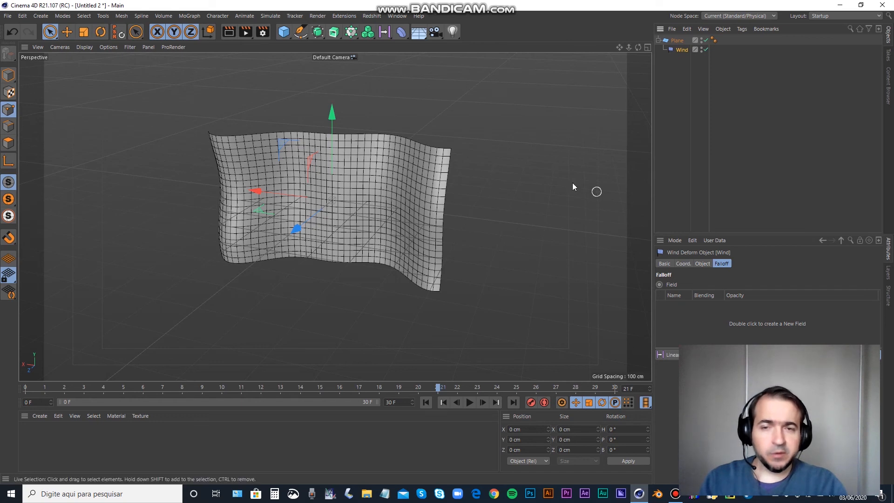
pyautogui.click(469, 402)
pyautogui.click(471, 404)
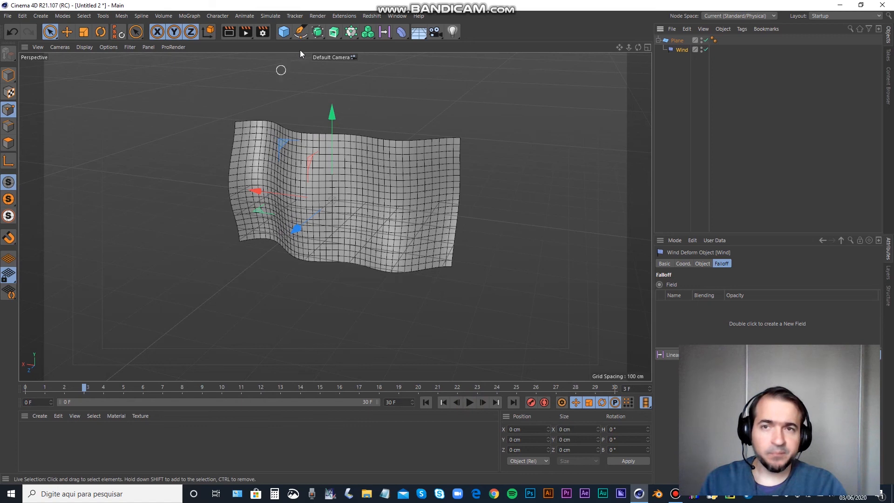
# - Add a Cylinder as the flagpole with a radius of 5 cm and a height of 600 cm
pyautogui.click(284, 32)
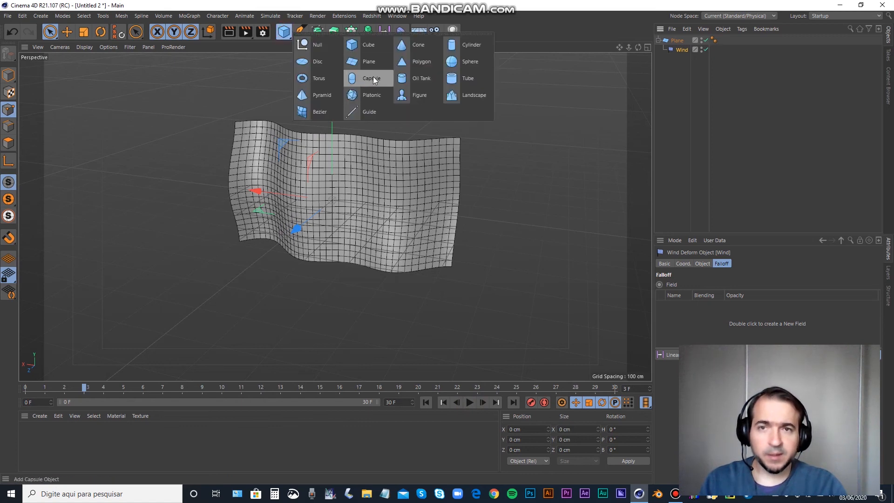
pyautogui.click(467, 46)
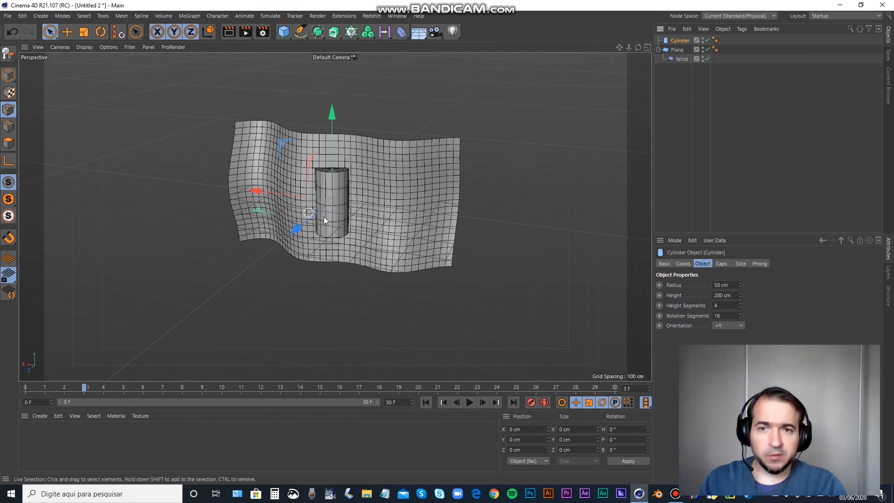
pyautogui.moveTo(741, 284); pyautogui.dragTo(741, 316)
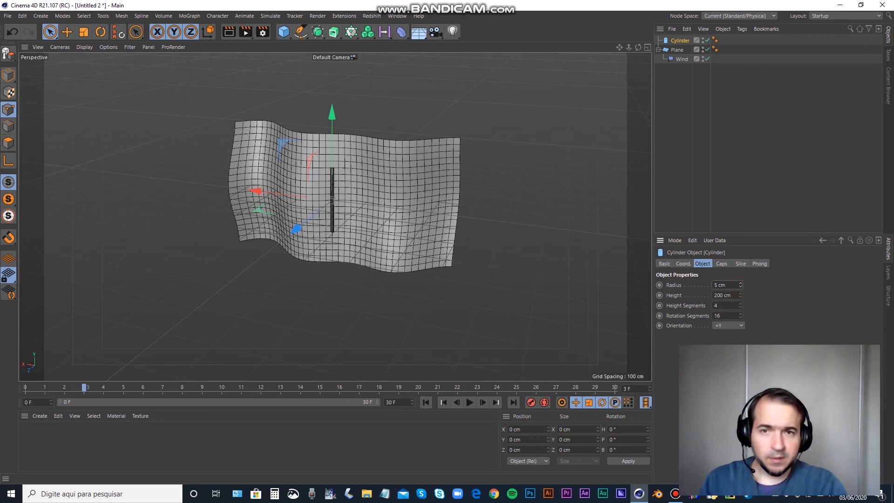
pyautogui.moveTo(740, 295); pyautogui.dragTo(740, 267)
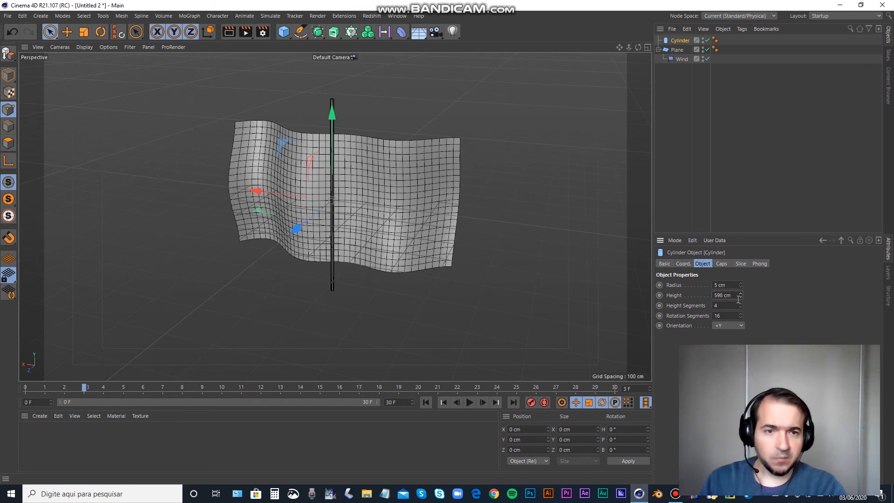
pyautogui.write('600')
pyautogui.press('Return')
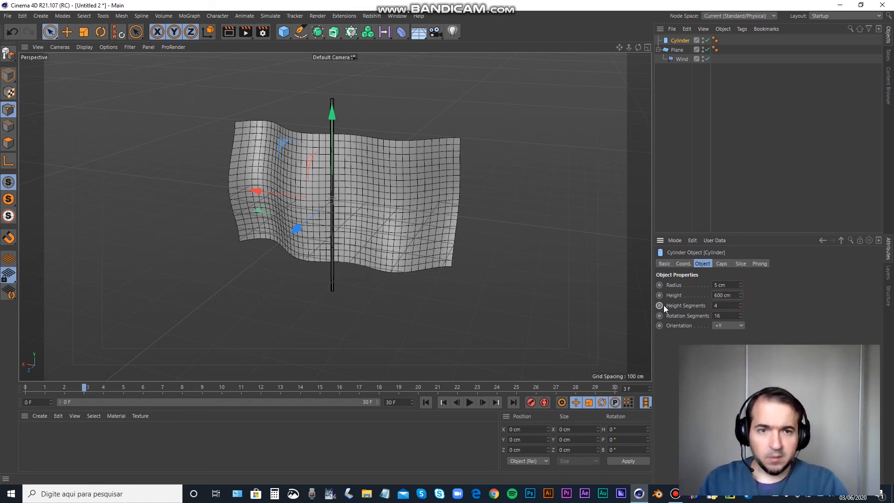
# - Move the flagpole cylinder to the edge of the flag by setting its X position to 350 cm
pyautogui.click(682, 263)
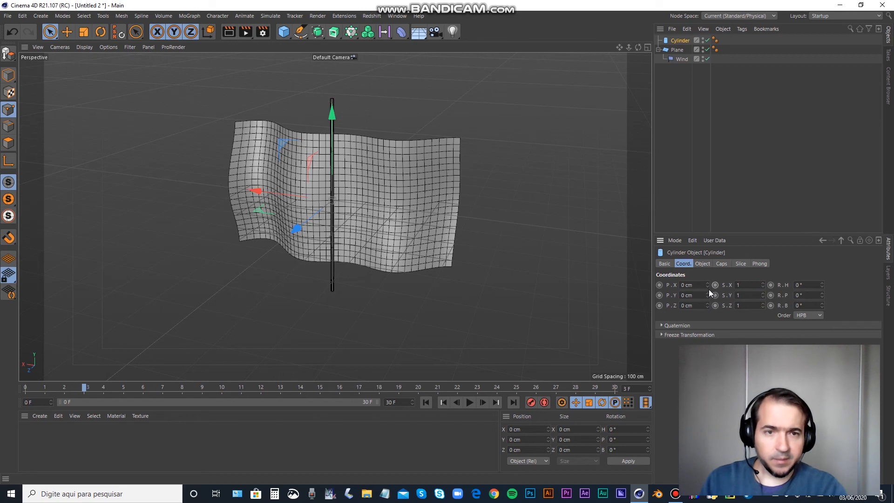
pyautogui.moveTo(706, 285); pyautogui.dragTo(706, 251)
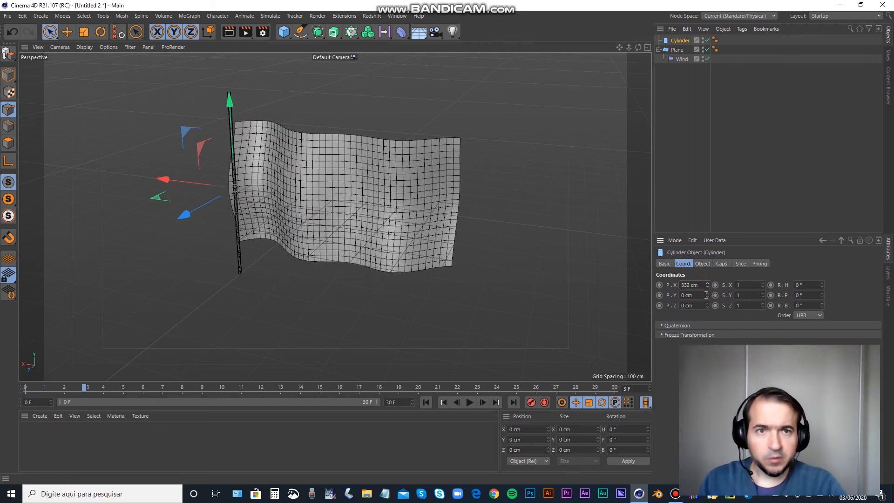
pyautogui.click(677, 50)
pyautogui.click(703, 263)
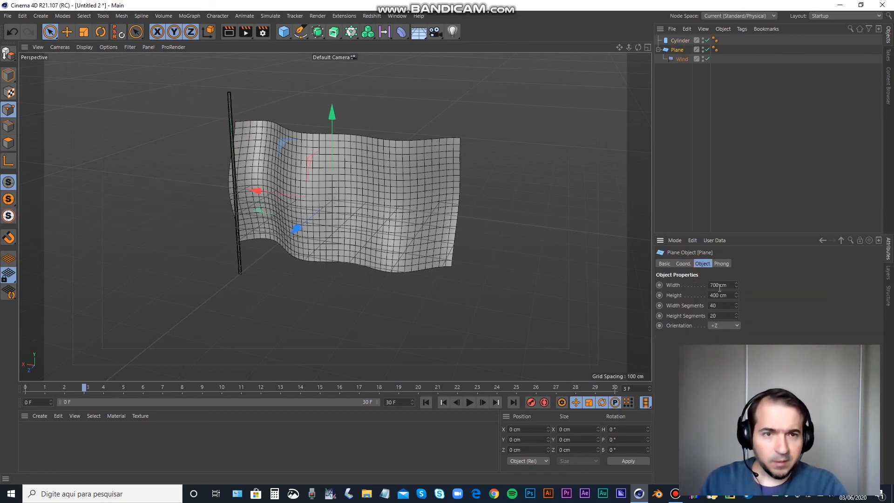
pyautogui.click(679, 41)
pyautogui.click(687, 264)
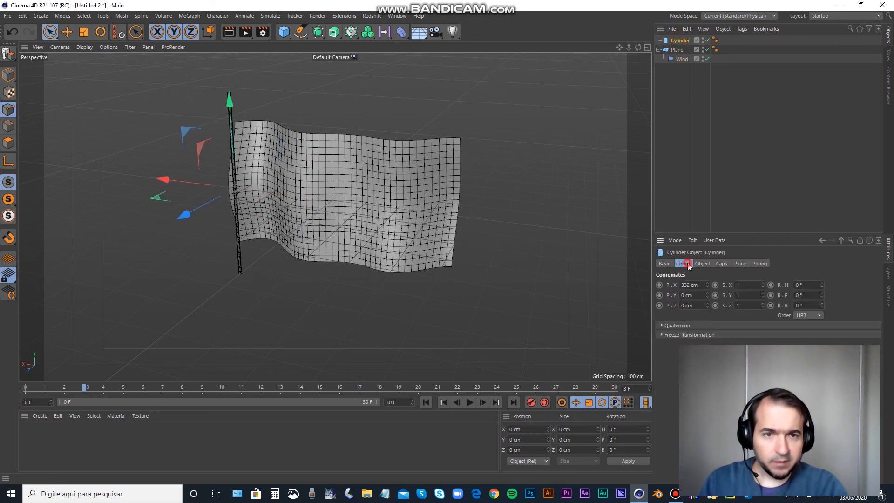
pyautogui.click(702, 287)
pyautogui.write('350')
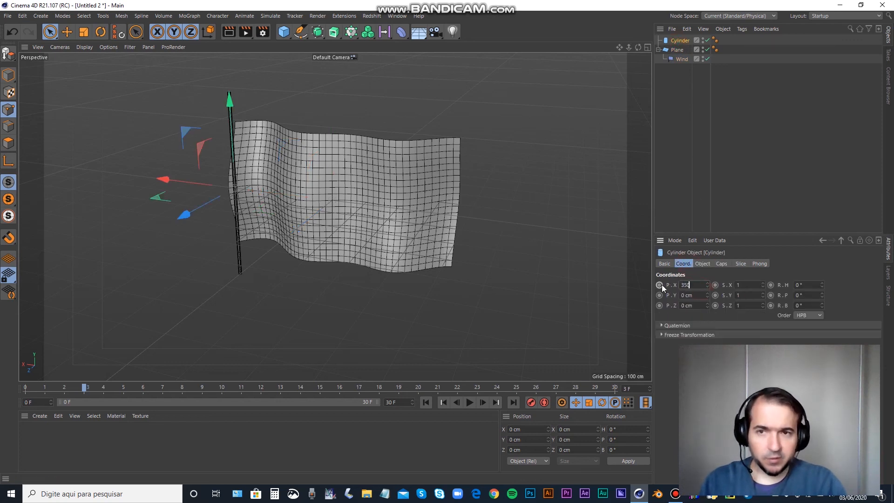
pyautogui.press('Return')
# - Switch the viewport display to Gouraud Shading without mesh lines
pyautogui.keyDown('alt'); pyautogui.moveTo(244, 231); pyautogui.dragTo(256, 188); pyautogui.keyUp('alt')
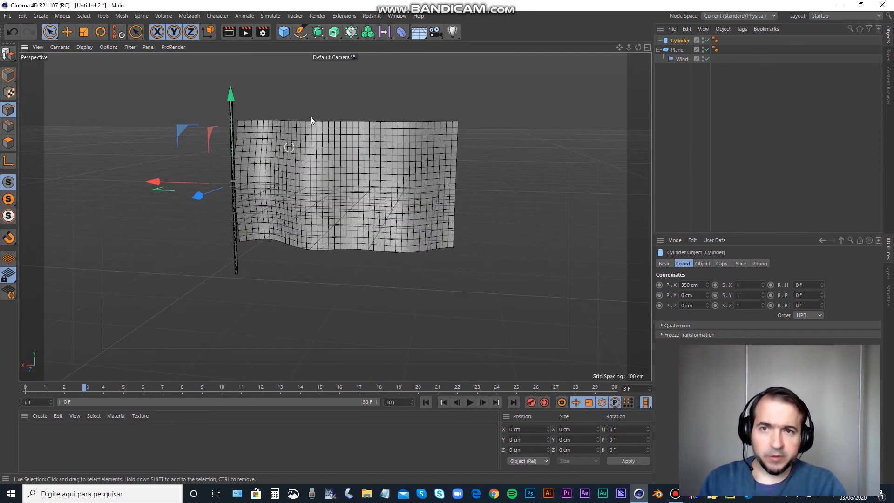
pyautogui.click(85, 48)
pyautogui.click(93, 60)
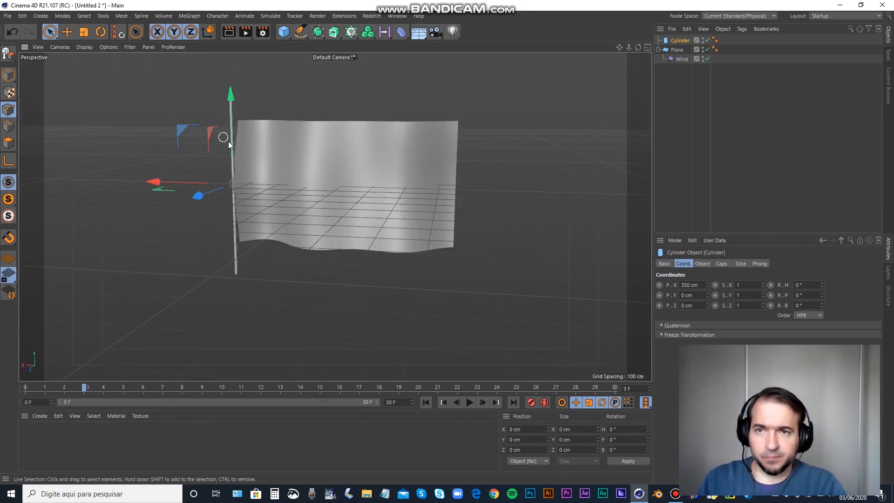
# - Widen the attributes area and add a Linear Field to the Wind deformer's falloff
pyautogui.click(679, 60)
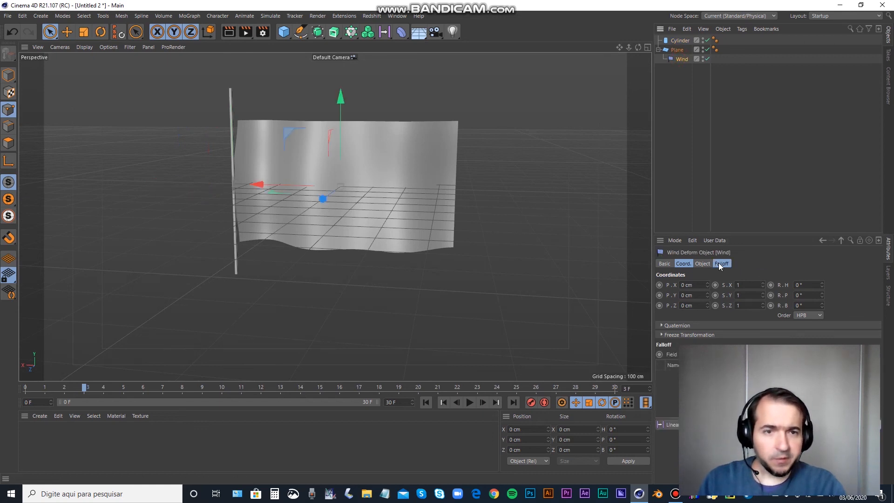
pyautogui.click(720, 264)
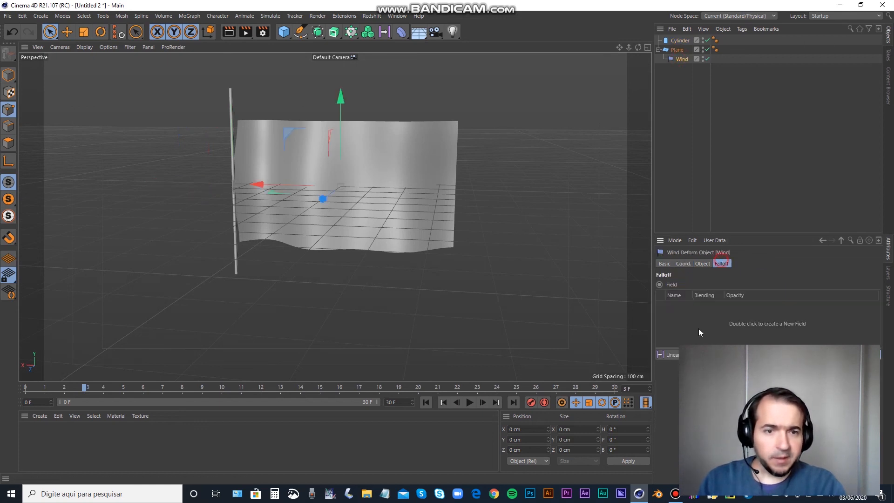
pyautogui.click(670, 357)
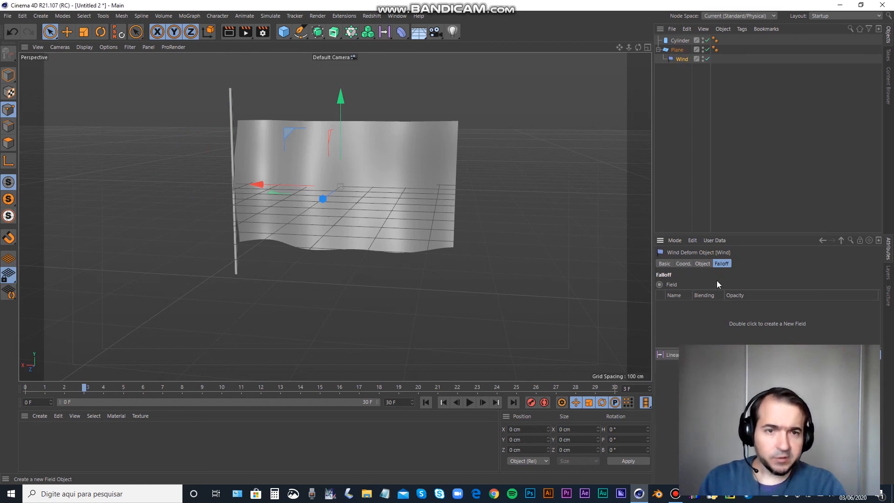
pyautogui.click(660, 241)
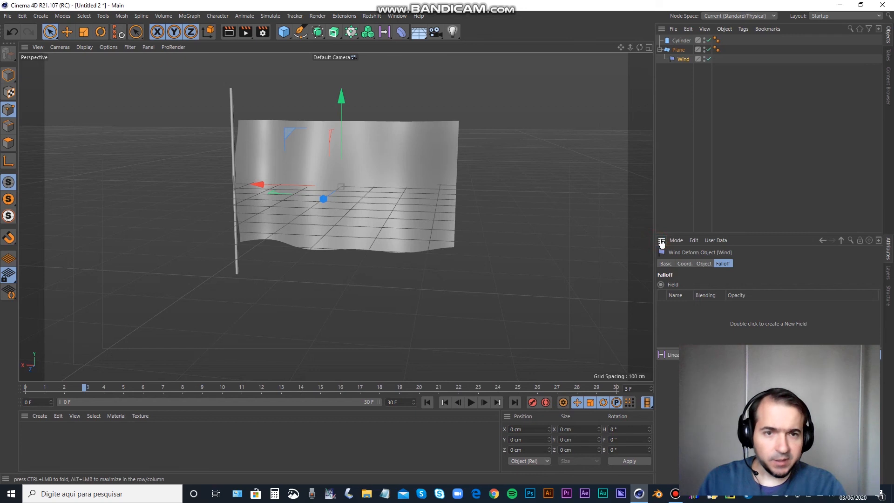
pyautogui.click(652, 239)
pyautogui.moveTo(638, 237); pyautogui.dragTo(544, 238)
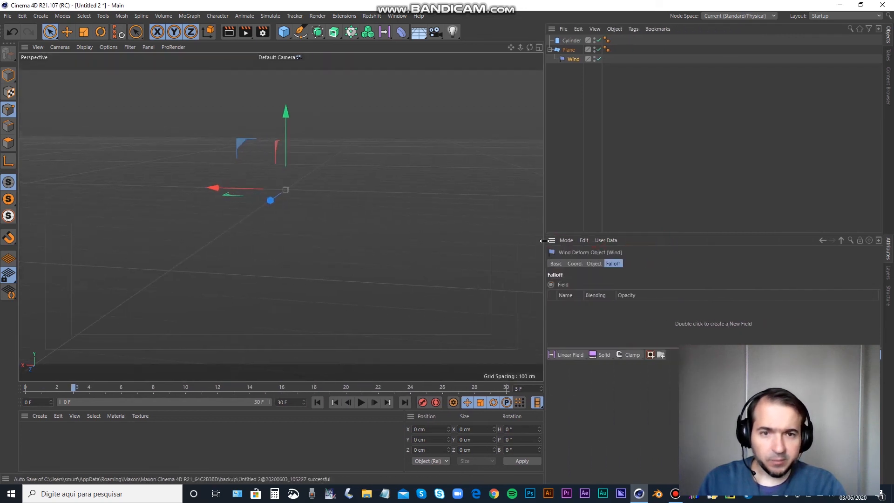
pyautogui.moveTo(594, 356)
pyautogui.moveTo(562, 358)
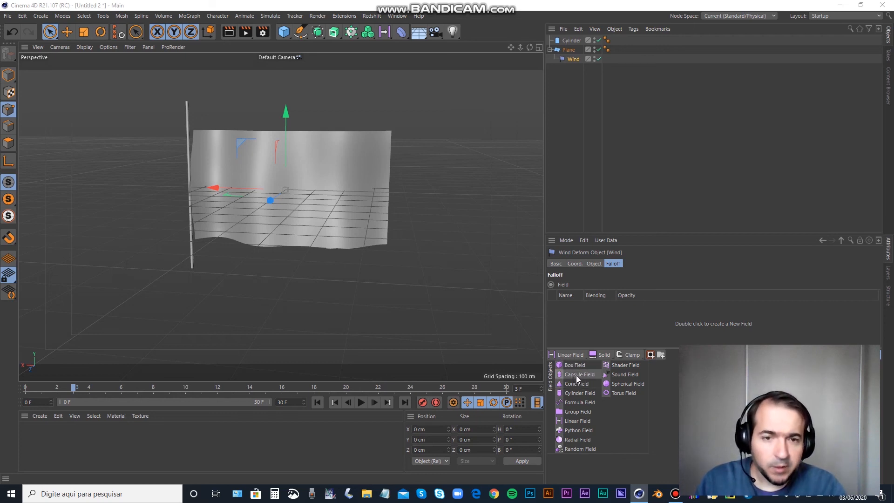
pyautogui.click(579, 422)
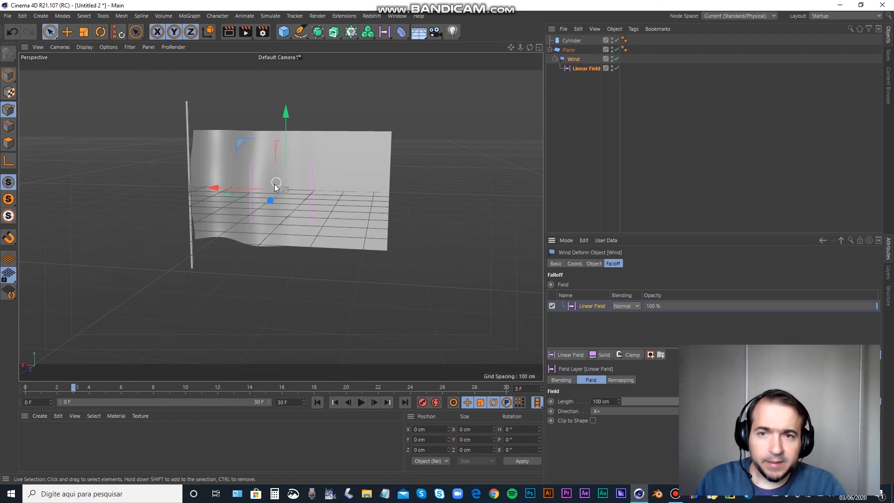
# - Set the Linear Field's direction to X- so the wind acts away from the flagpole
pyautogui.keyDown('alt'); pyautogui.moveTo(311, 185); pyautogui.dragTo(285, 278); pyautogui.keyUp('alt')
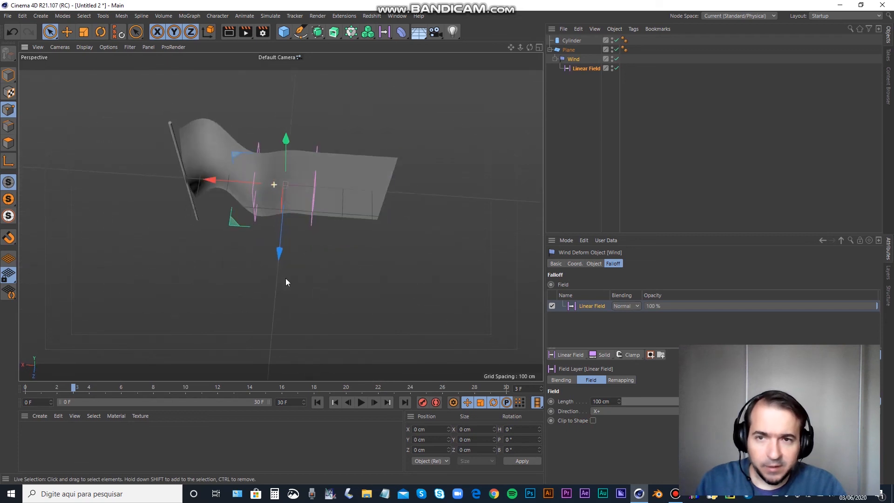
pyautogui.click(292, 207)
pyautogui.keyDown('alt'); pyautogui.moveTo(293, 207); pyautogui.dragTo(300, 238); pyautogui.keyUp('alt')
pyautogui.keyDown('alt'); pyautogui.moveTo(386, 228); pyautogui.dragTo(374, 255); pyautogui.keyUp('alt')
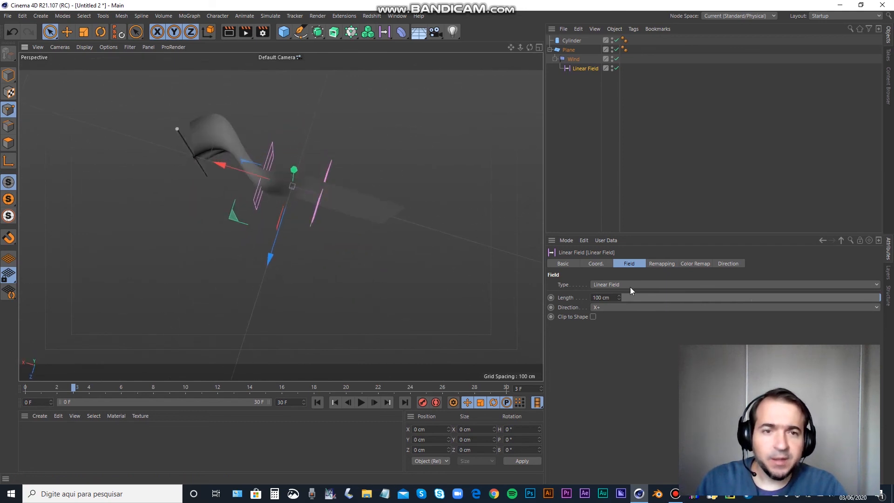
pyautogui.click(608, 307)
pyautogui.click(609, 324)
pyautogui.click(605, 307)
pyautogui.click(601, 326)
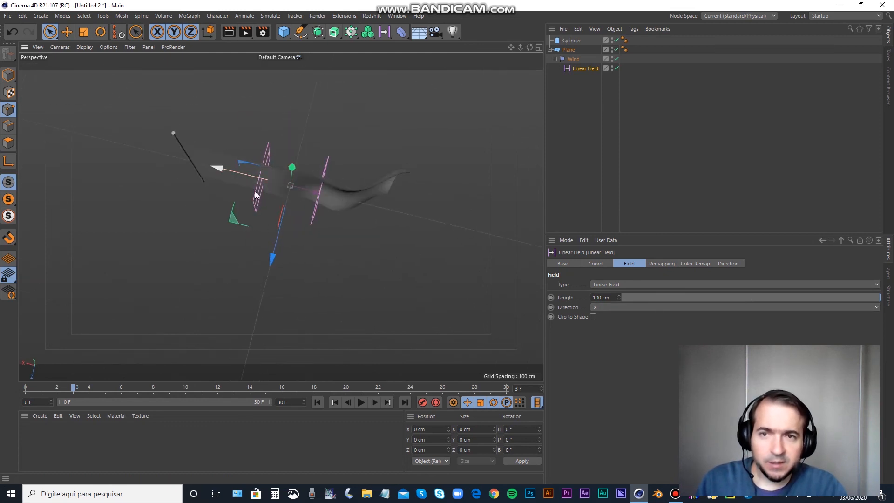
# - Move the Linear Field about 210 cm along its X axis to the flagpole edge of the flag
pyautogui.moveTo(218, 169); pyautogui.dragTo(157, 161)
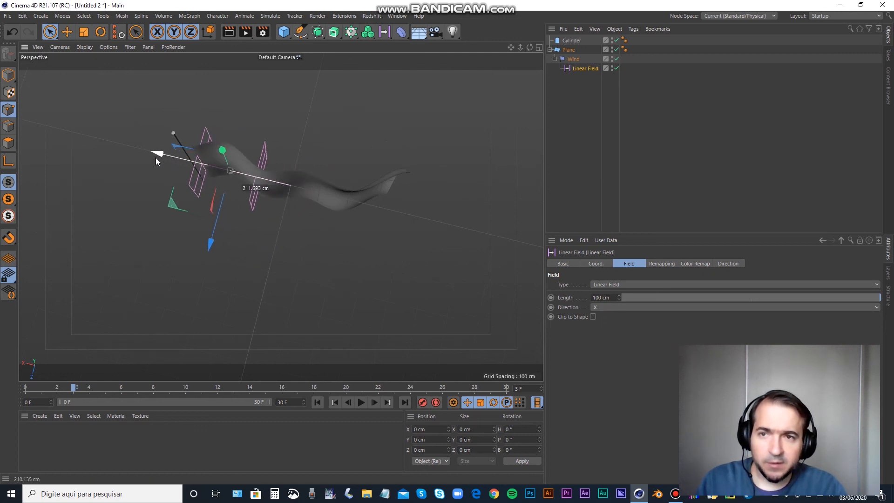
pyautogui.keyDown('alt'); pyautogui.moveTo(177, 260); pyautogui.dragTo(194, 267); pyautogui.keyUp('alt')
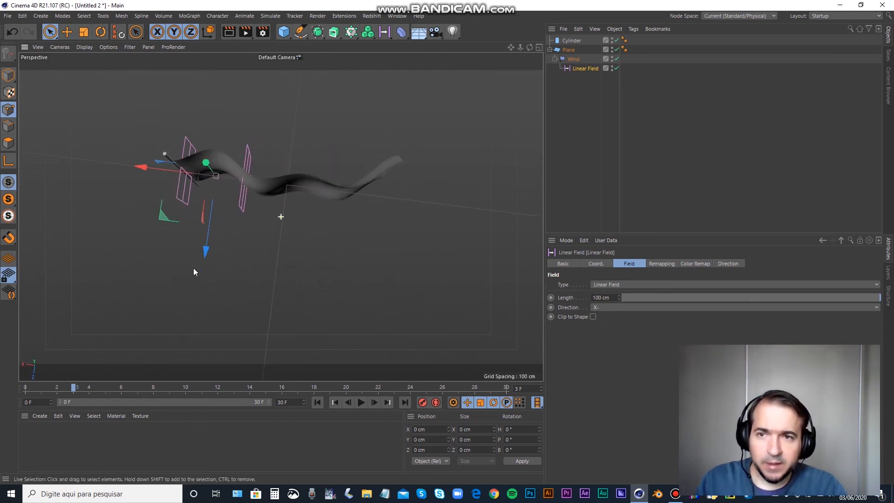
pyautogui.moveTo(138, 167); pyautogui.dragTo(136, 169)
pyautogui.keyDown('alt'); pyautogui.moveTo(205, 197); pyautogui.dragTo(348, 175); pyautogui.keyUp('alt')
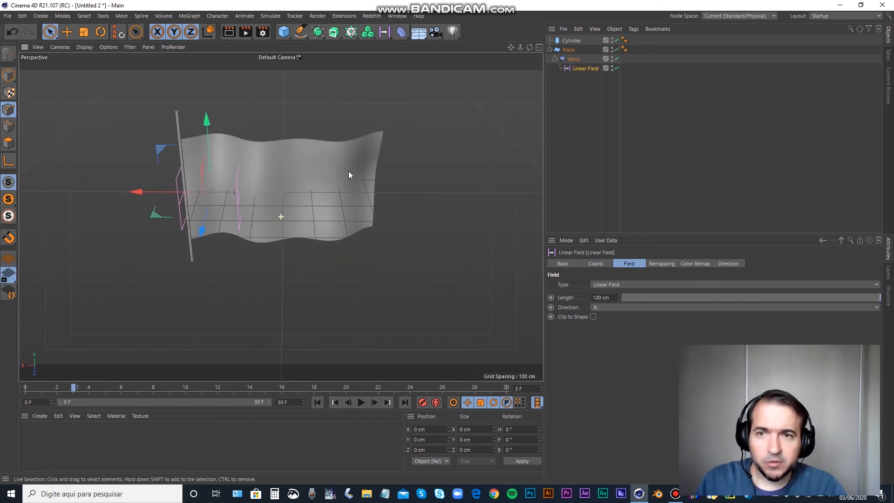
# - Play the flag animation and fine-tune the Linear Field's X position so the flag's edge stays attached to the pole
pyautogui.click(361, 403)
pyautogui.keyDown('alt'); pyautogui.moveTo(213, 286); pyautogui.dragTo(219, 258); pyautogui.keyUp('alt')
pyautogui.moveTo(133, 204); pyautogui.dragTo(139, 206)
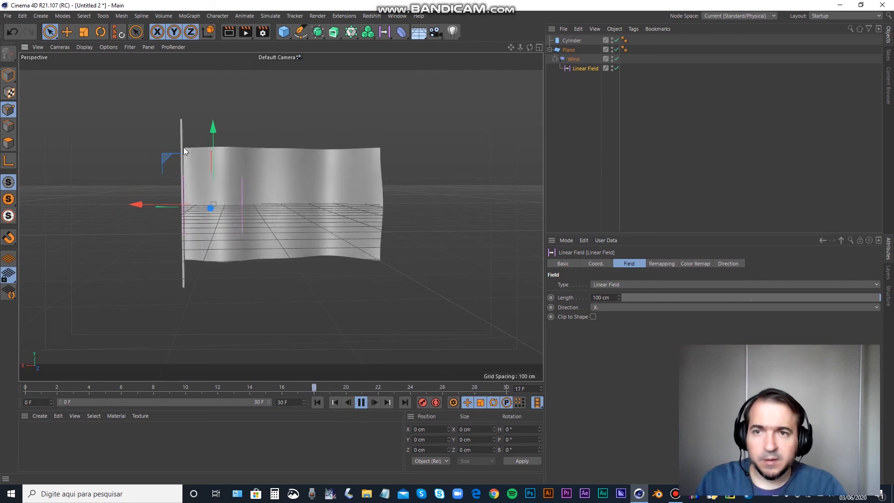
pyautogui.keyDown('alt'); pyautogui.moveTo(439, 203); pyautogui.dragTo(376, 231); pyautogui.keyUp('alt')
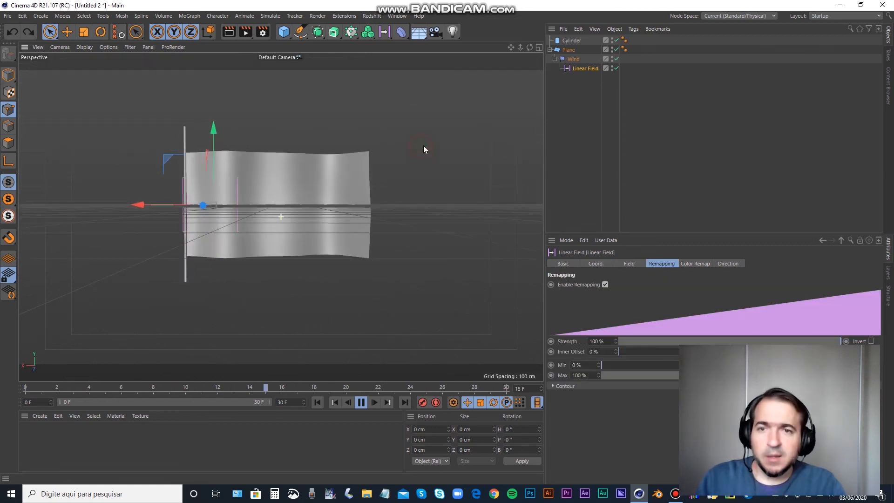
pyautogui.keyDown('alt'); pyautogui.moveTo(423, 146); pyautogui.dragTo(382, 172); pyautogui.keyUp('alt')
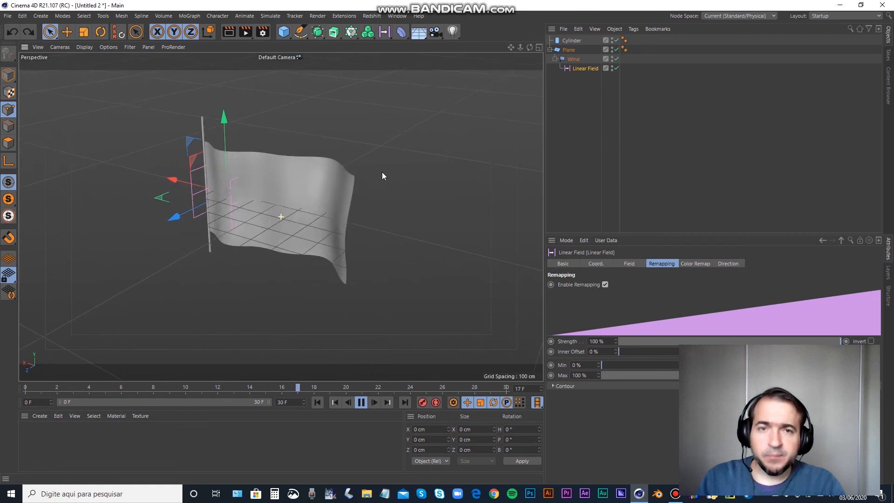
# - Lower the flagpole cylinder relative to the flag by setting its Y position to -82 cm
pyautogui.click(568, 51)
pyautogui.moveTo(436, 181)
pyautogui.keyDown('alt'); pyautogui.mouseDown()
pyautogui.moveTo(456, 161)
pyautogui.moveTo(431, 190)
pyautogui.mouseUp(); pyautogui.keyUp('alt')
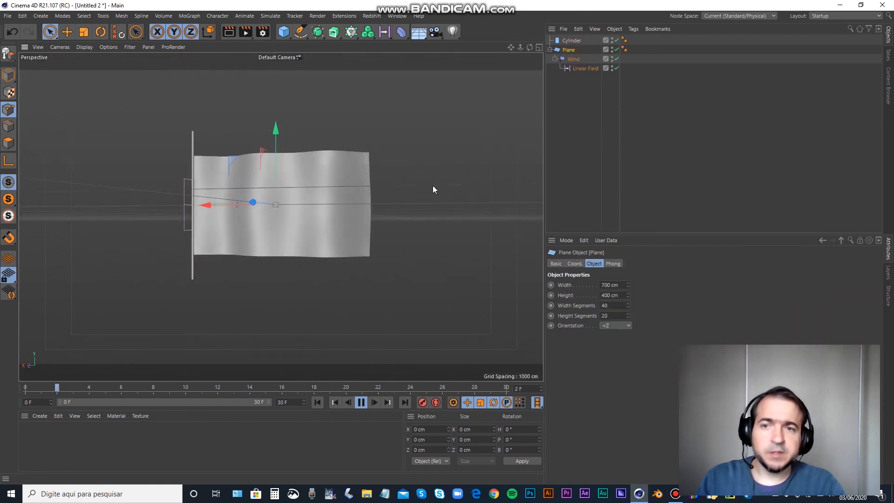
pyautogui.click(571, 41)
pyautogui.click(577, 263)
pyautogui.moveTo(600, 295); pyautogui.dragTo(599, 310)
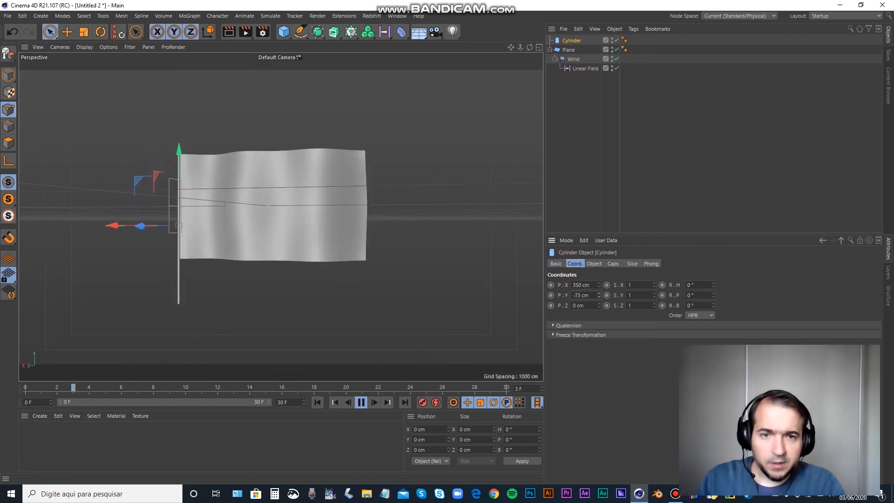
pyautogui.keyDown('alt'); pyautogui.moveTo(464, 198); pyautogui.dragTo(524, 259); pyautogui.keyUp('alt')
pyautogui.moveTo(599, 295); pyautogui.dragTo(599, 300)
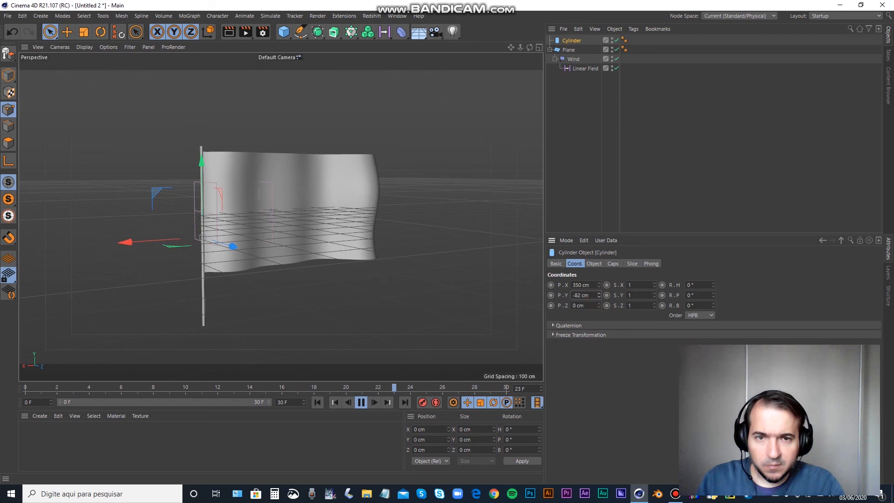
# - Open the timeline's end frame value for editing
pyautogui.keyDown('alt'); pyautogui.moveTo(425, 169); pyautogui.dragTo(405, 184); pyautogui.keyUp('alt')
pyautogui.keyDown('alt'); pyautogui.moveTo(417, 193); pyautogui.dragTo(423, 179); pyautogui.keyUp('alt')
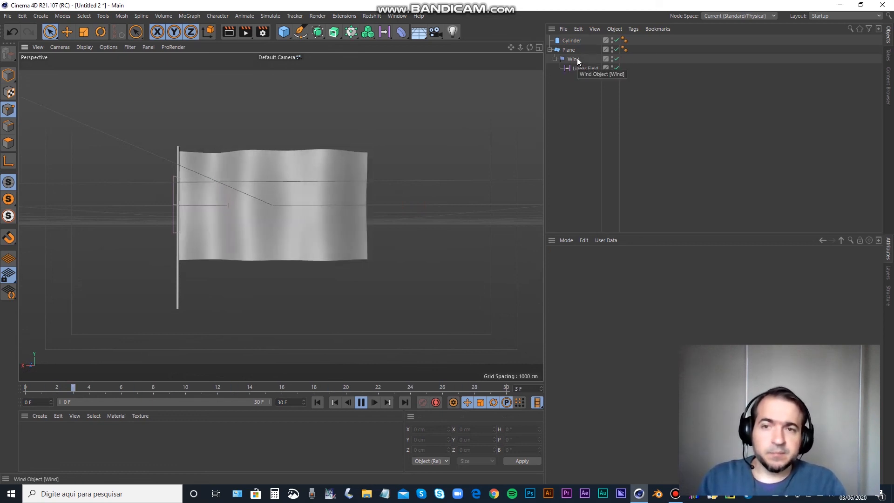
pyautogui.moveTo(296, 402); pyautogui.dragTo(254, 408)
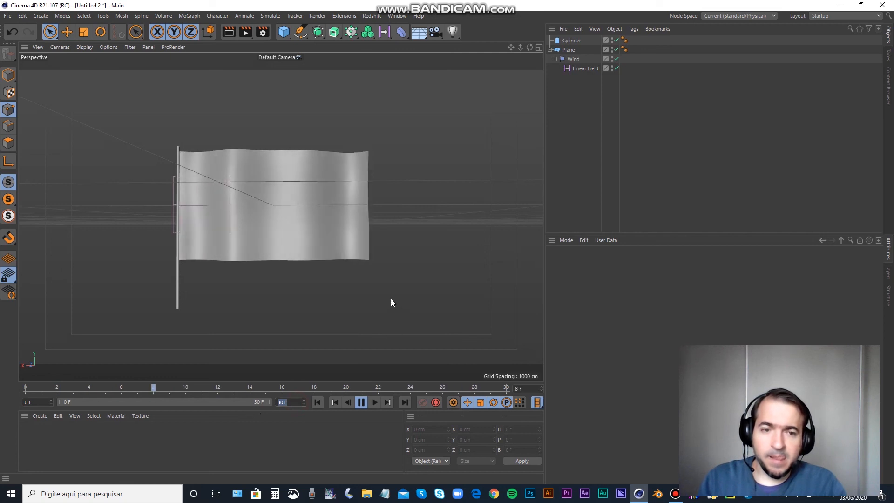